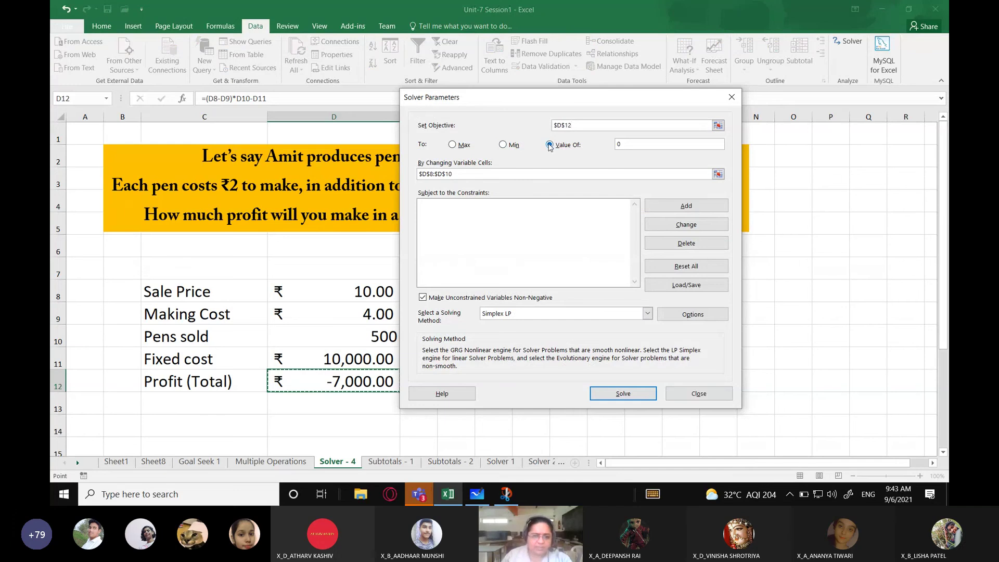
Step: Clear the Solver's changing variable cells and reselect the range D8:D10 for them
left_click(443, 175)
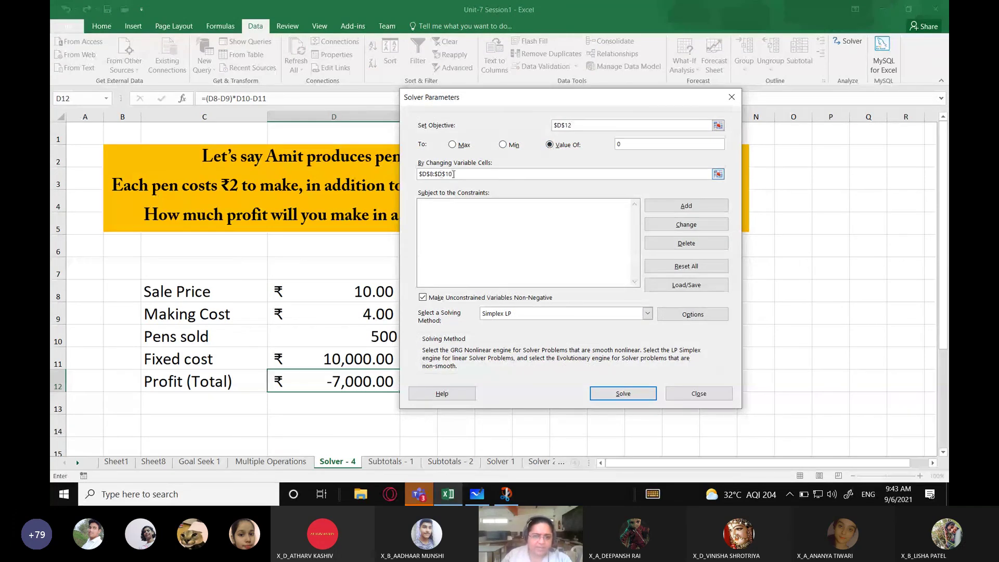
left_click_drag(453, 174, 405, 175)
key("BackSpace")
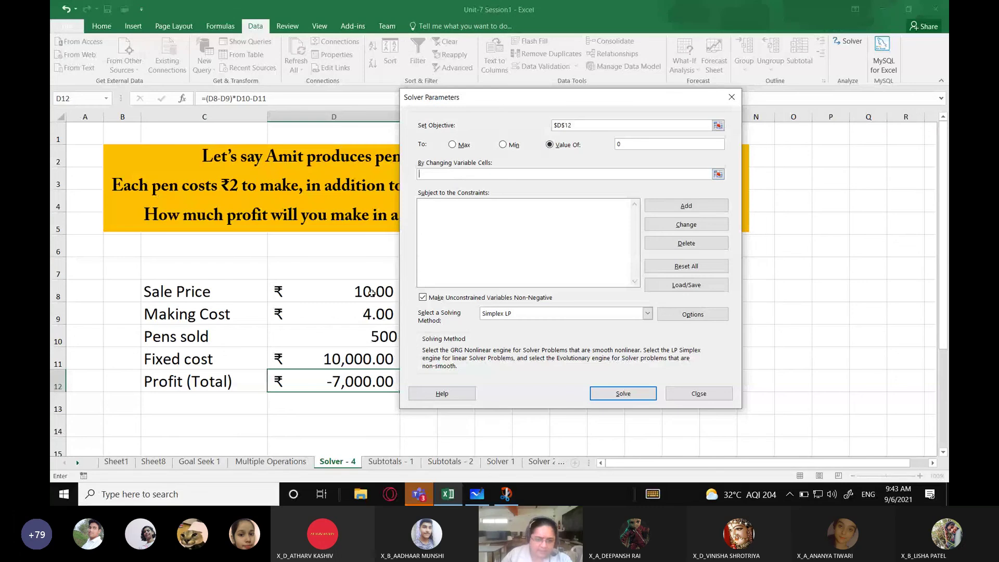
left_click_drag(398, 299, 386, 339)
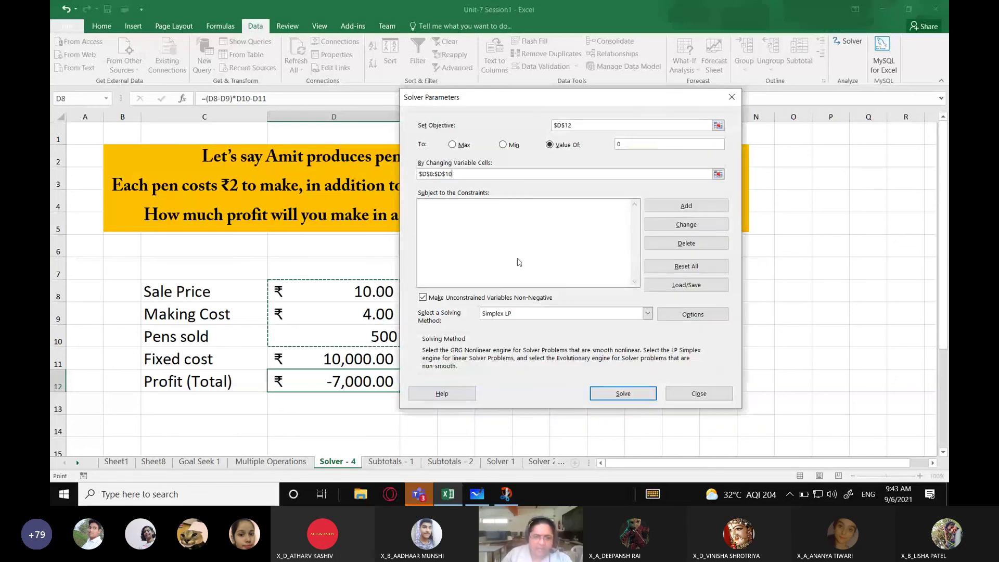
Step: Add a Solver constraint limiting the sale price in D8 to <= 15
left_click(678, 208)
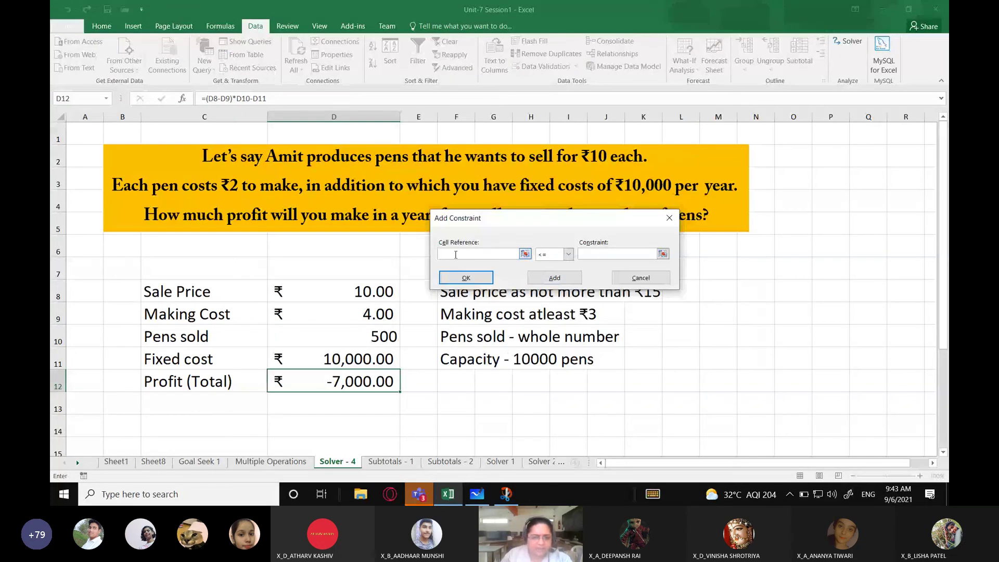
left_click(350, 290)
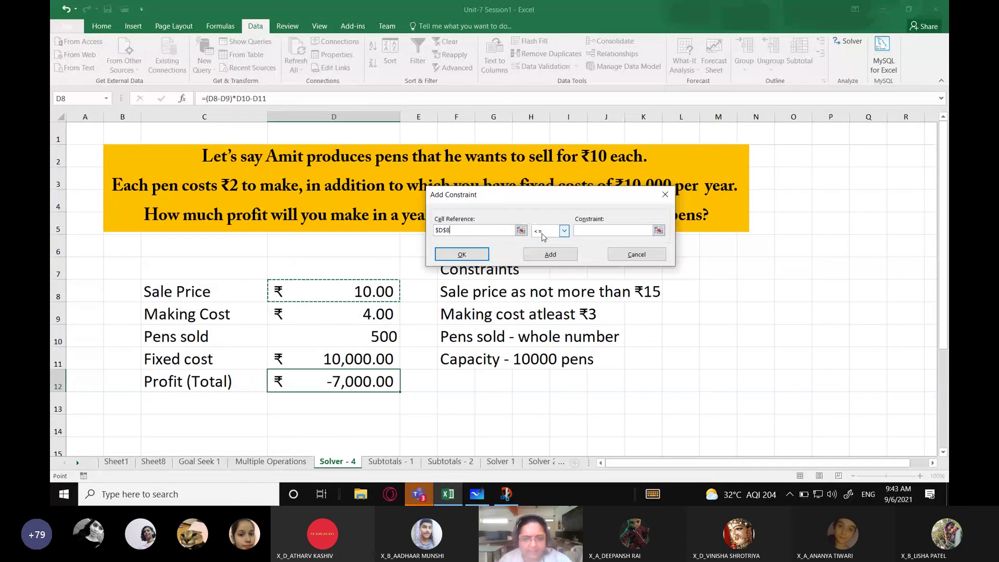
left_click(586, 230)
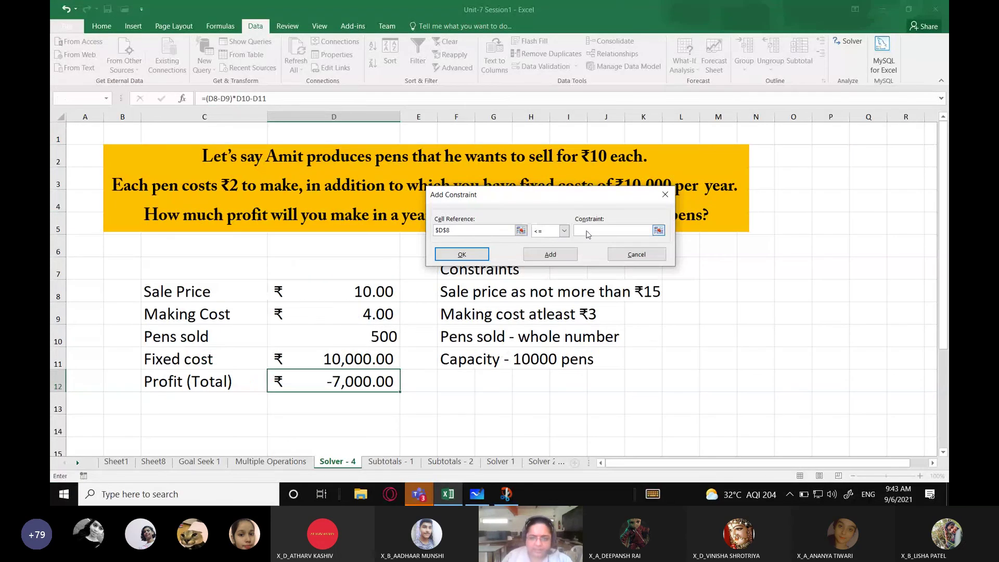
type("15")
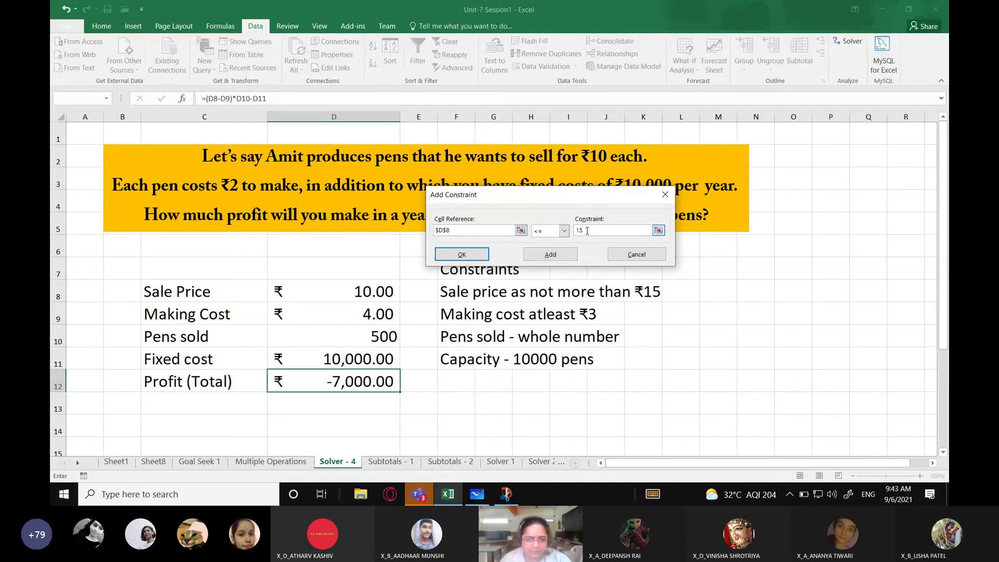
left_click(552, 256)
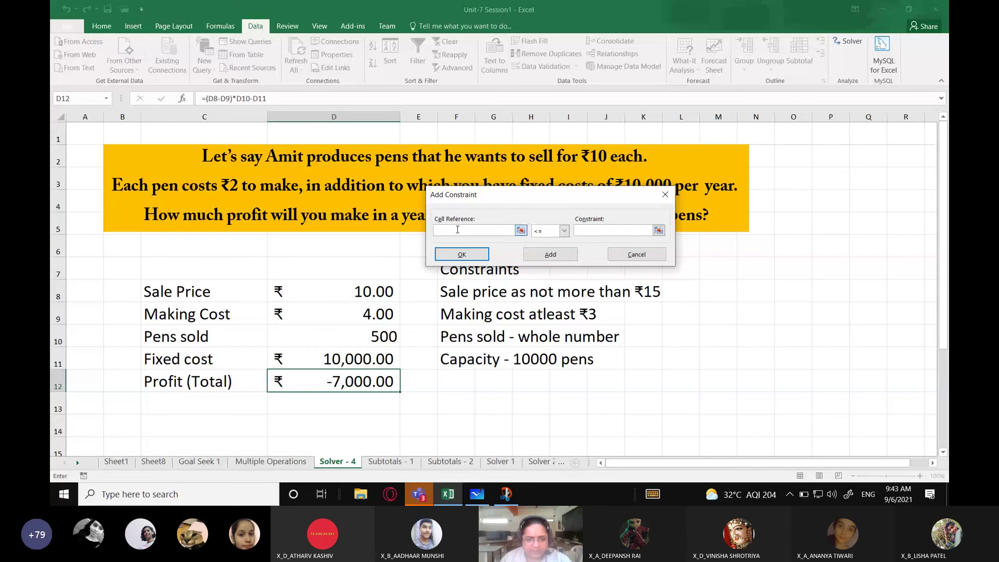
Step: Add a Solver constraint requiring the making cost in D9 to be >= 3
left_click(359, 310)
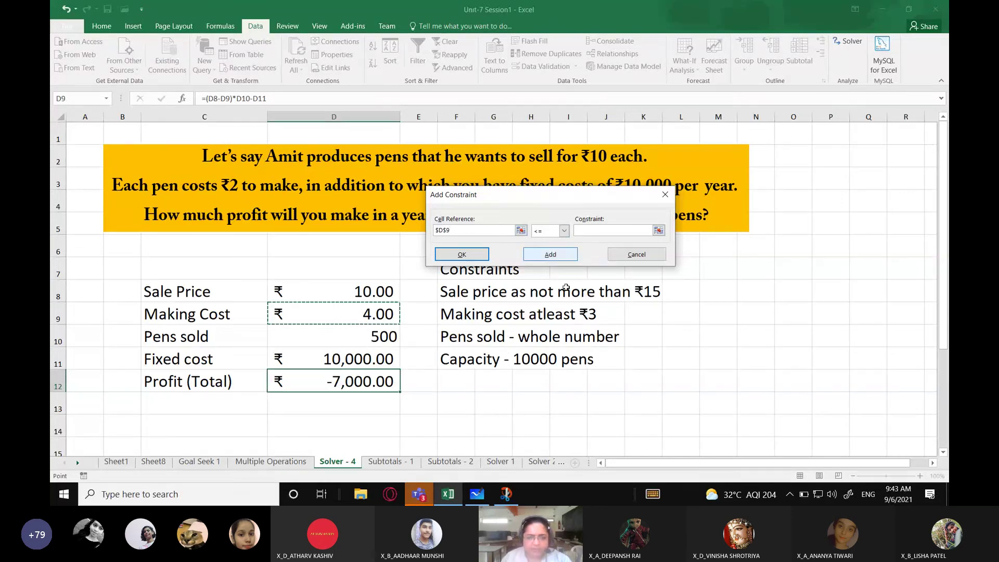
left_click(557, 234)
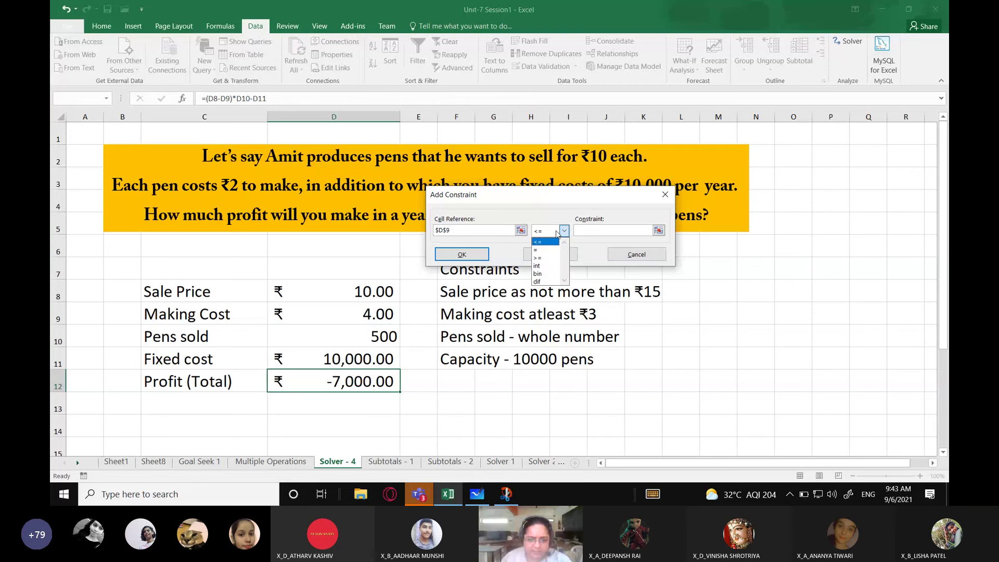
left_click(547, 257)
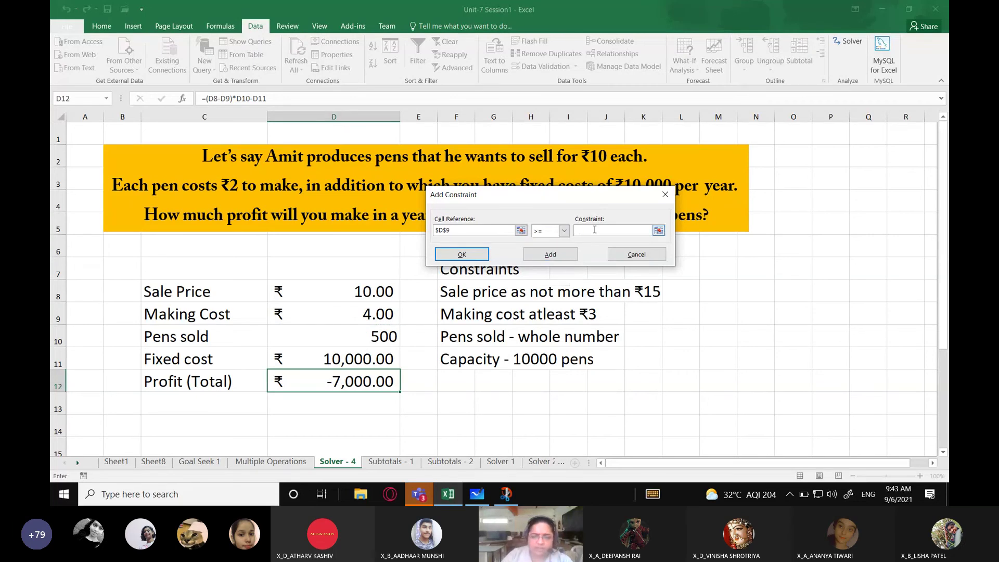
type("3")
left_click(550, 255)
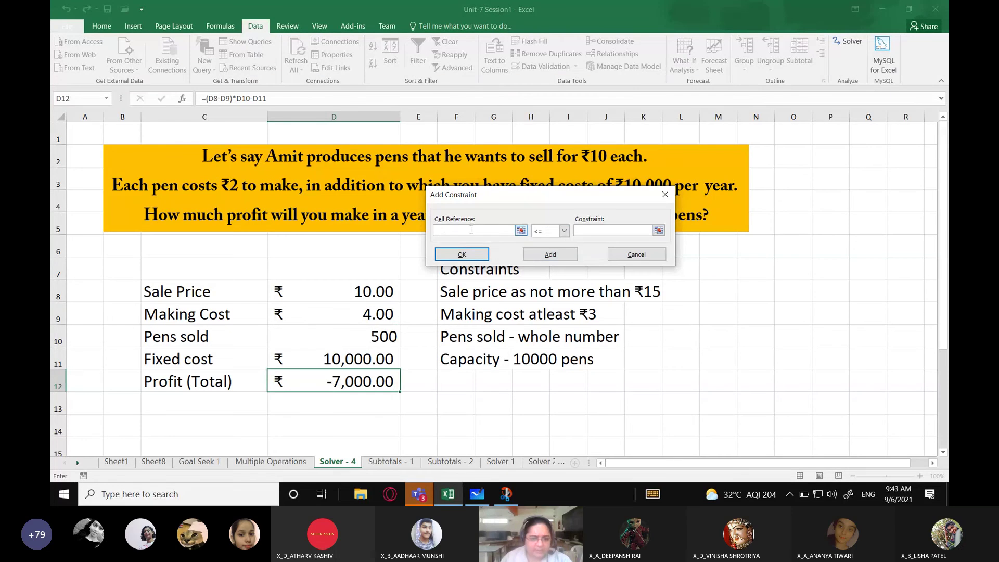
Step: Add a Solver constraint requiring the pens sold in D10 to be >= 0
left_click(314, 334)
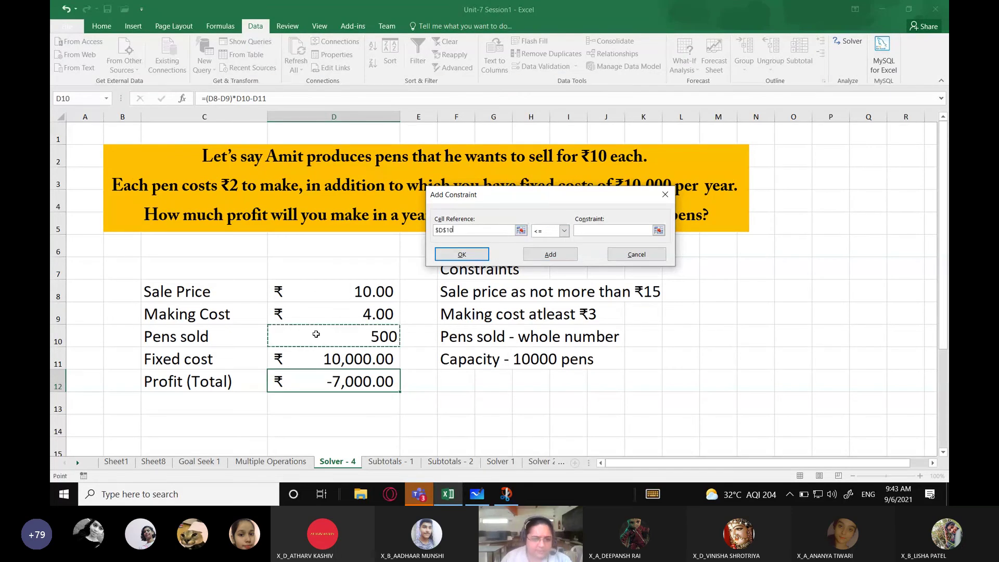
left_click(564, 231)
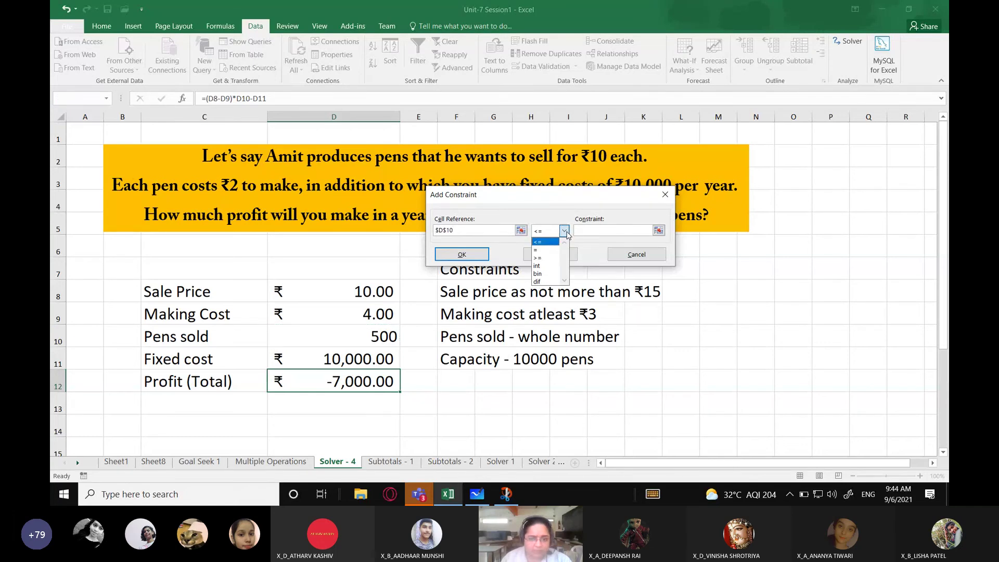
left_click(551, 257)
type("0")
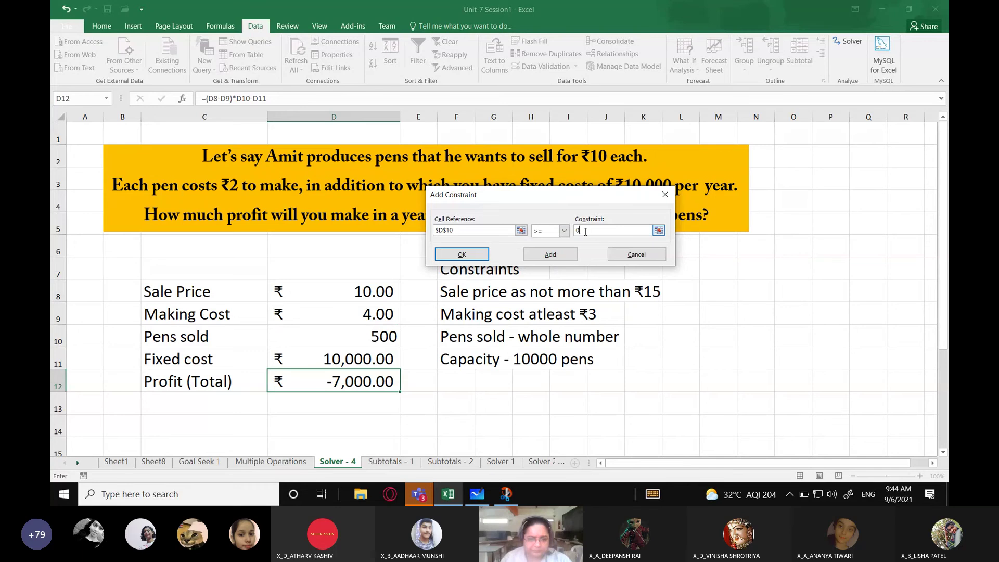
left_click(543, 257)
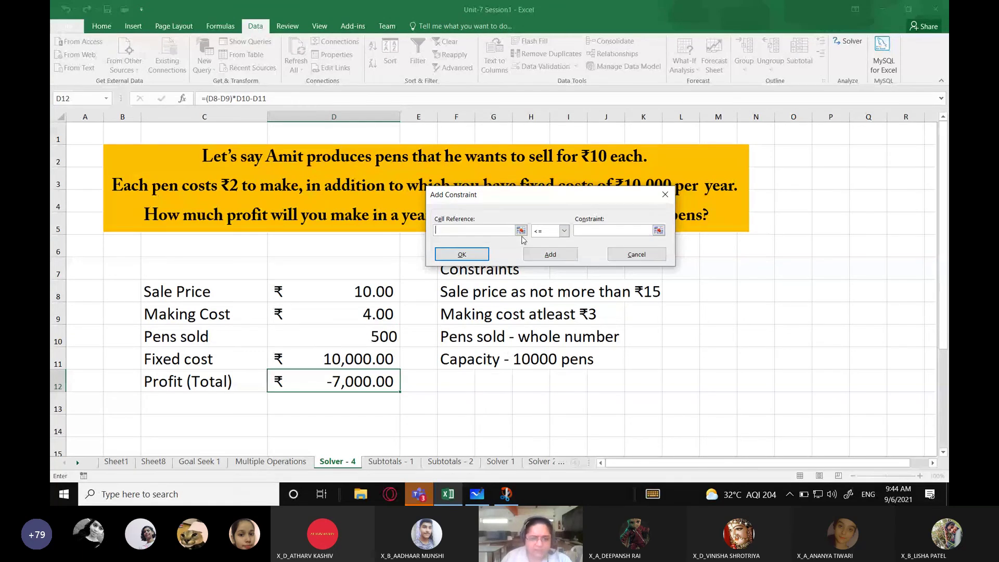
Step: Add an int constraint for the pens sold in D10 and return to the Solver parameters
left_click(384, 336)
left_click(564, 231)
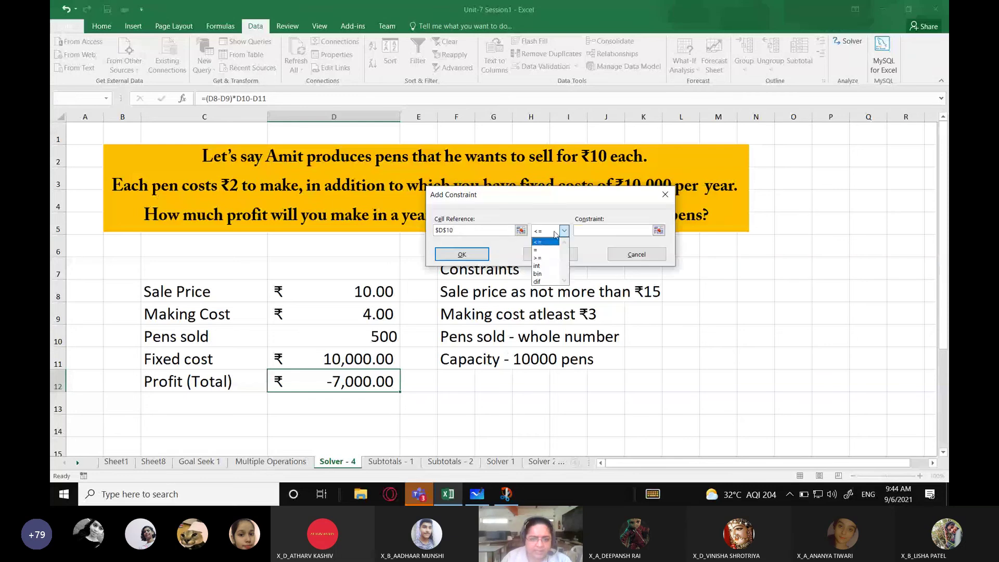
left_click(547, 266)
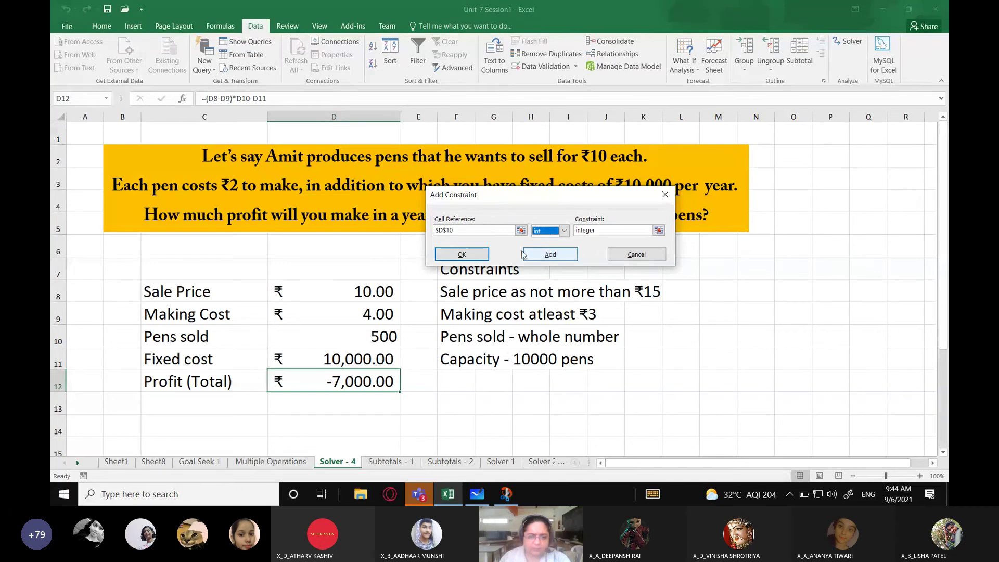
left_click(461, 255)
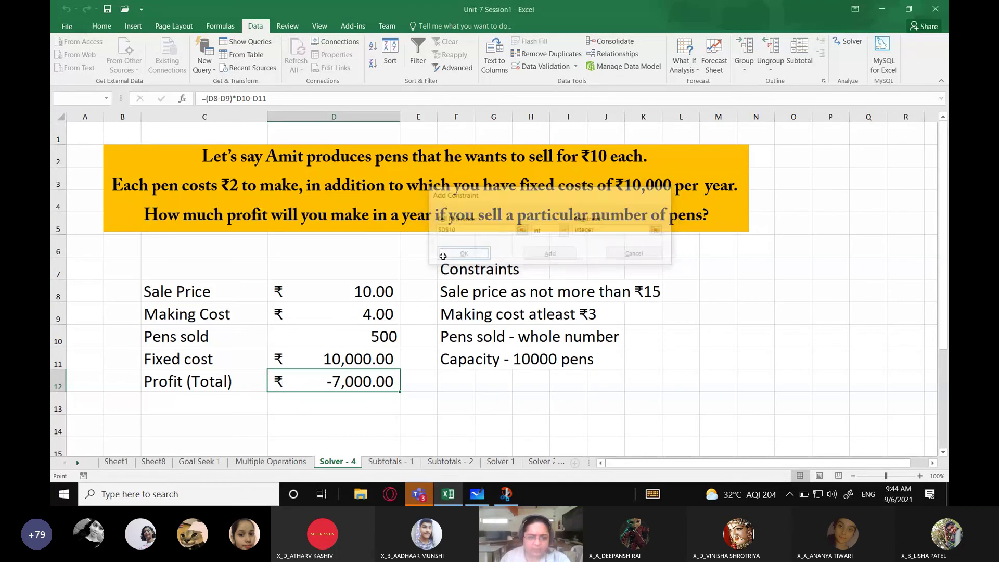
Step: Run Solver on the total profit in D12 with the entered constraints and view the results beside the data
left_click_drag(545, 78, 612, 88)
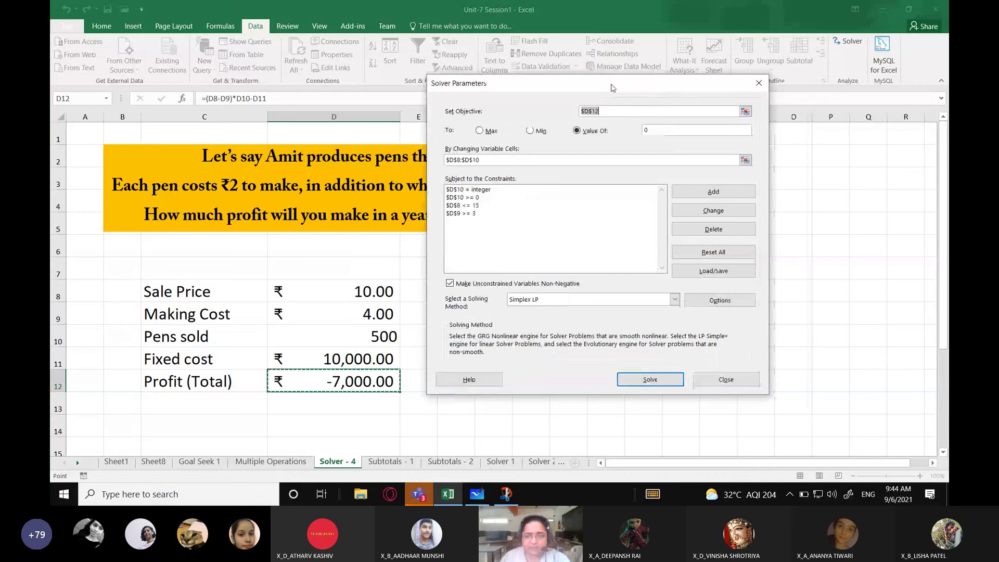
left_click(651, 380)
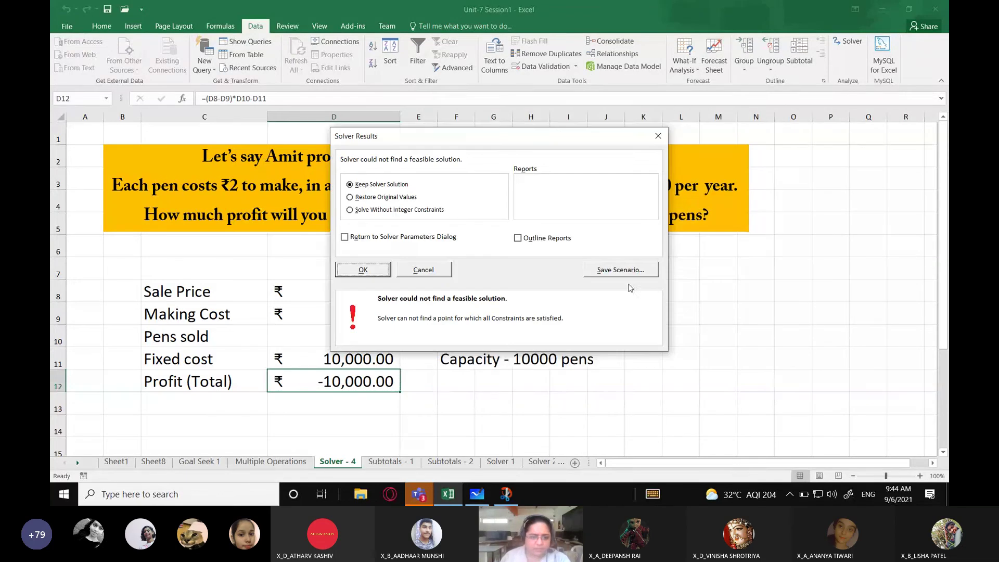
left_click_drag(503, 141, 629, 130)
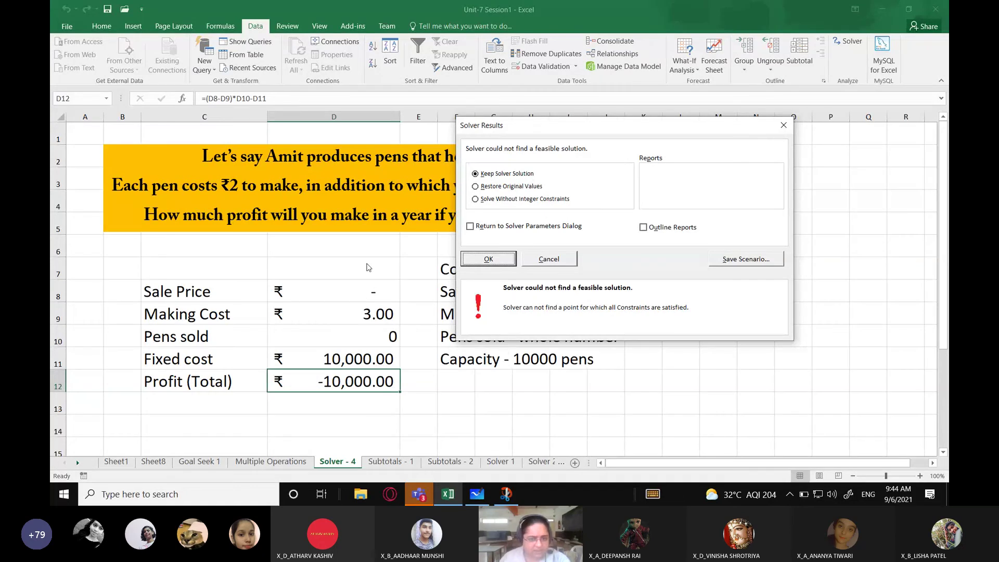
Step: Try solving again without the integer constraints, and restore the original values
left_click(475, 187)
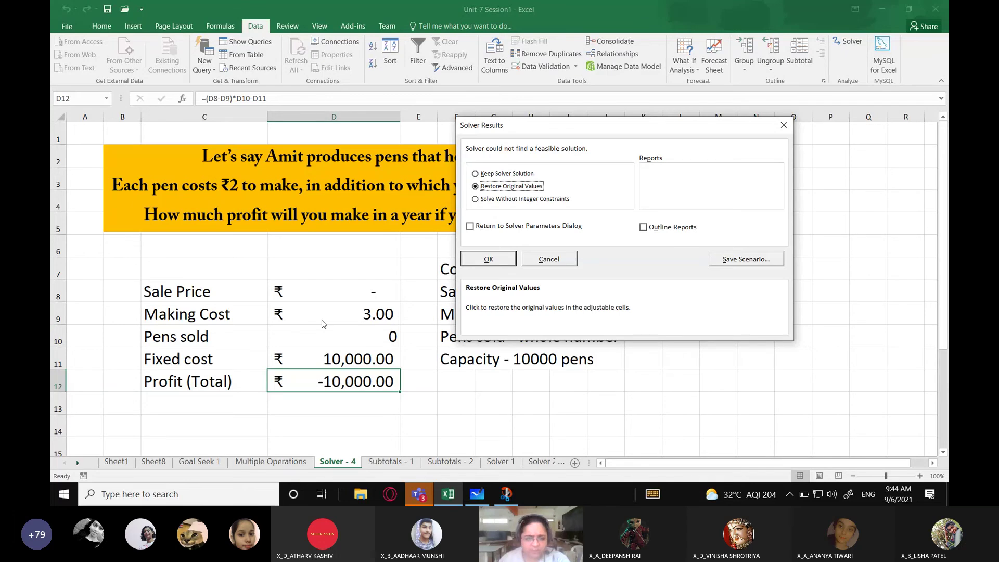
left_click(475, 199)
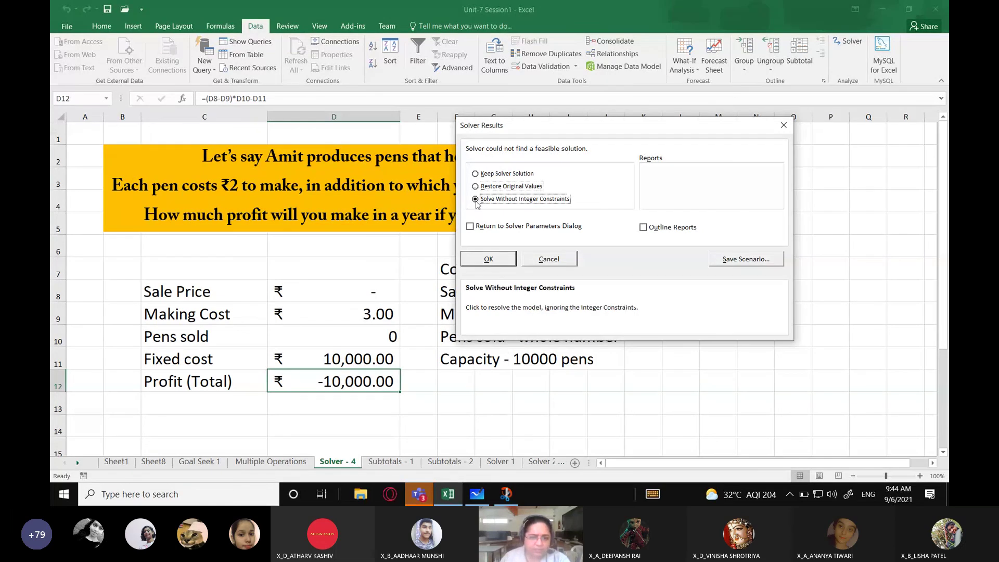
left_click(490, 259)
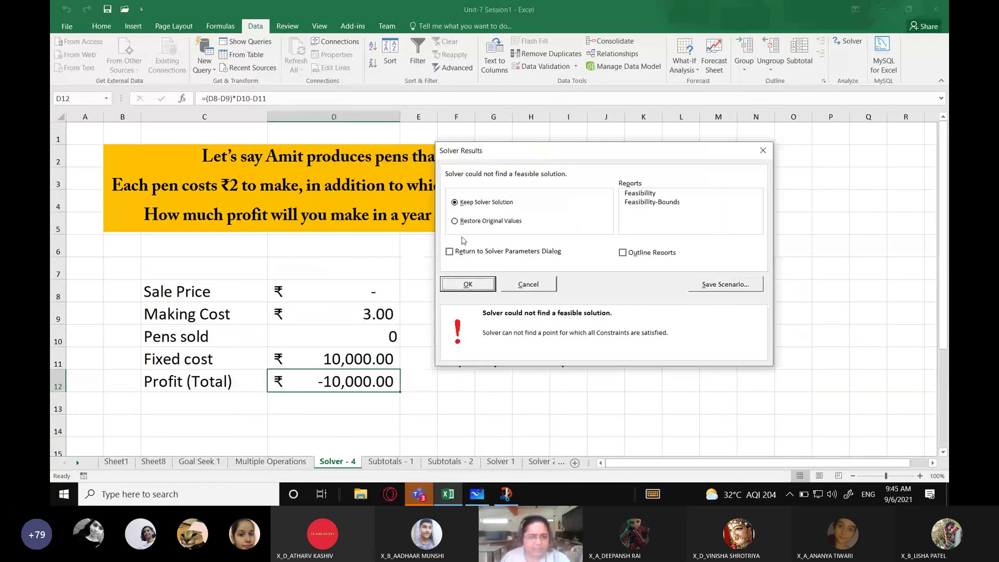
left_click(454, 221)
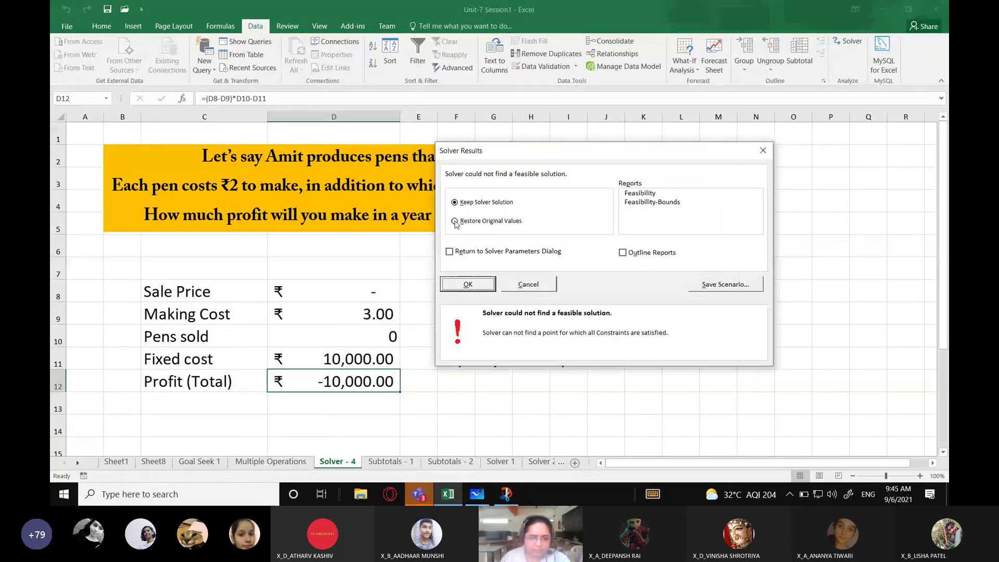
left_click(477, 284)
Step: Solve for the Max of the total profit in D12, and restore the original values
left_click(373, 288)
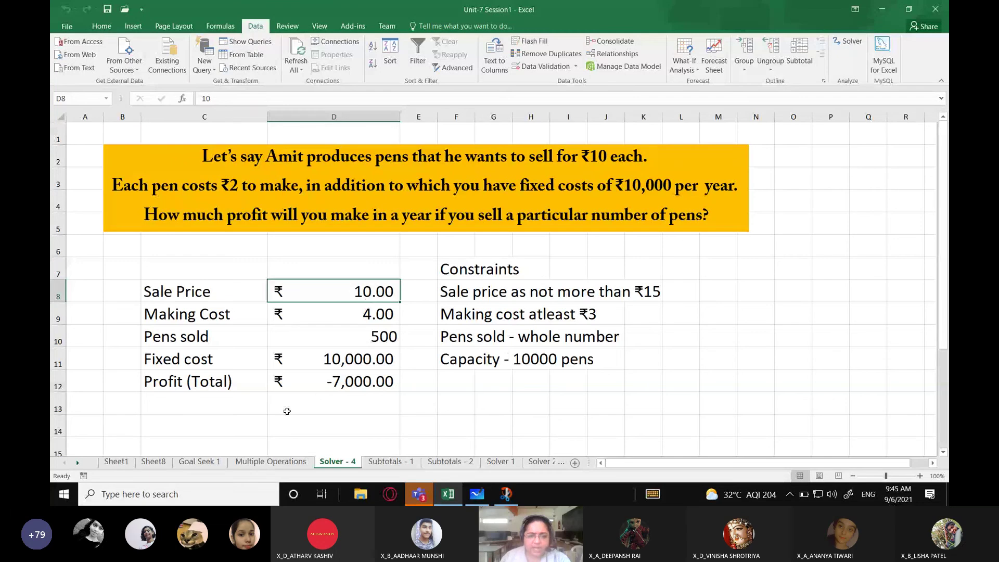
left_click(343, 379)
left_click(848, 41)
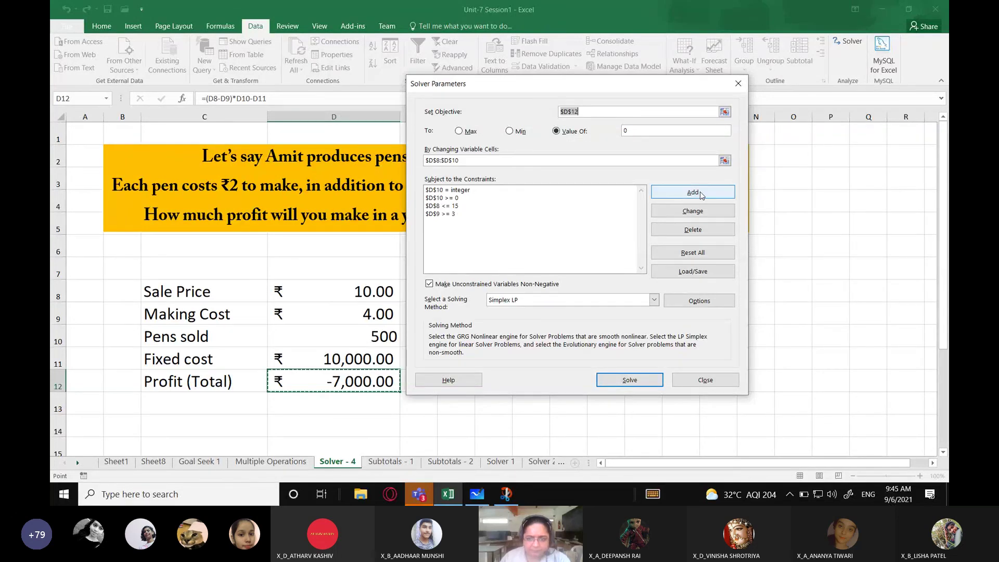
left_click(458, 131)
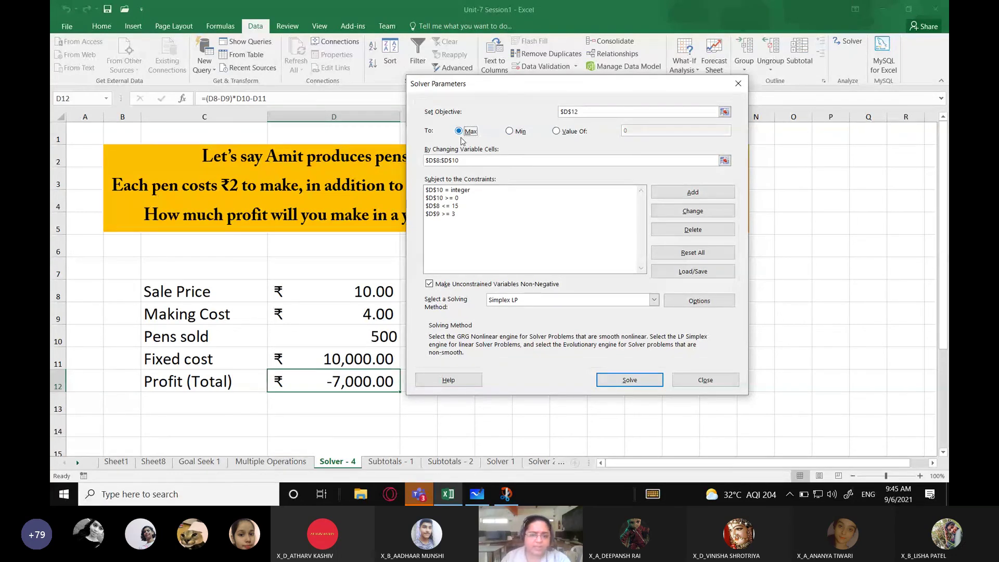
left_click(614, 380)
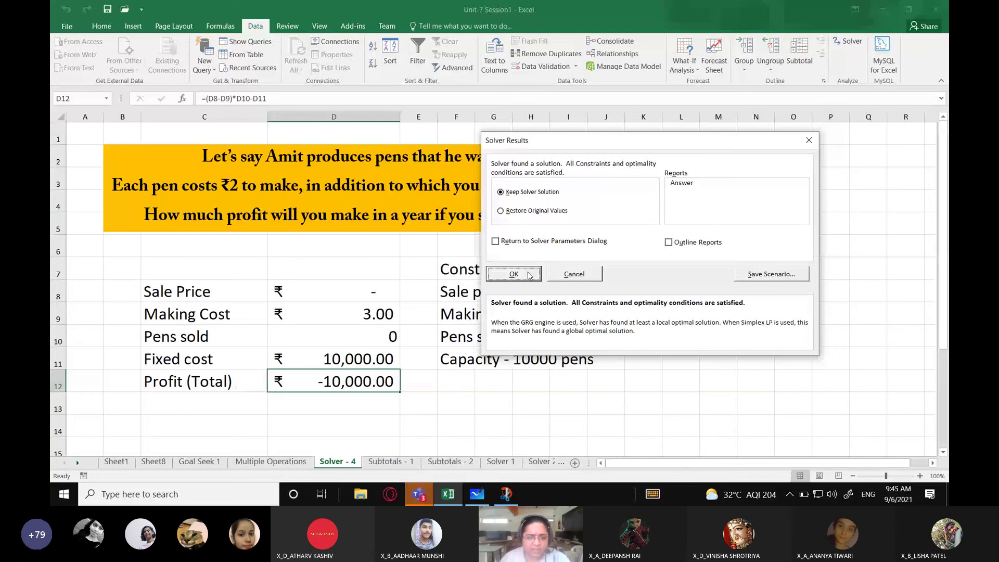
left_click(525, 214)
left_click(525, 273)
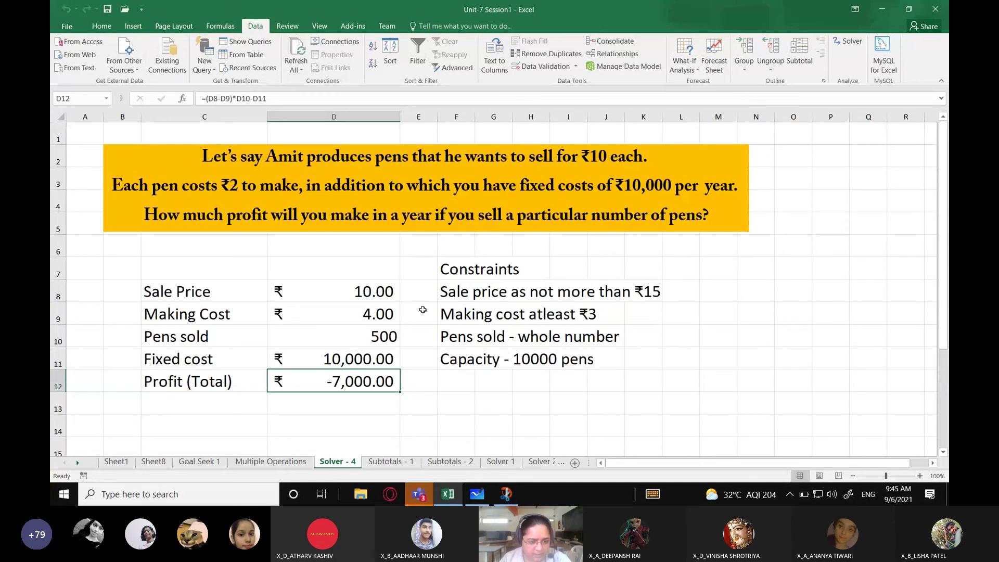
Step: Set the sale price in D8 to 12
left_click(371, 337)
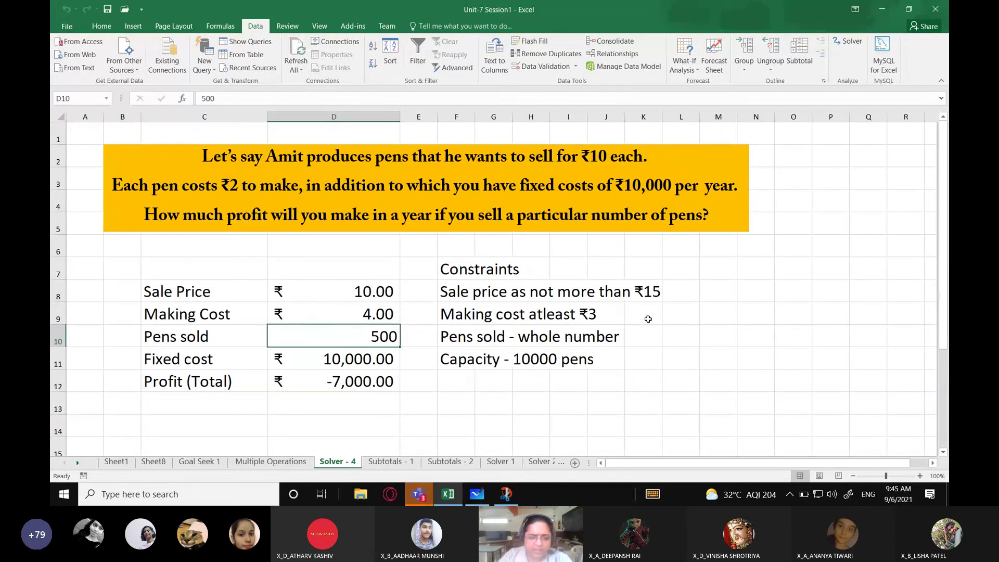
key("Up")
key("Up")
type("12")
key("Return")
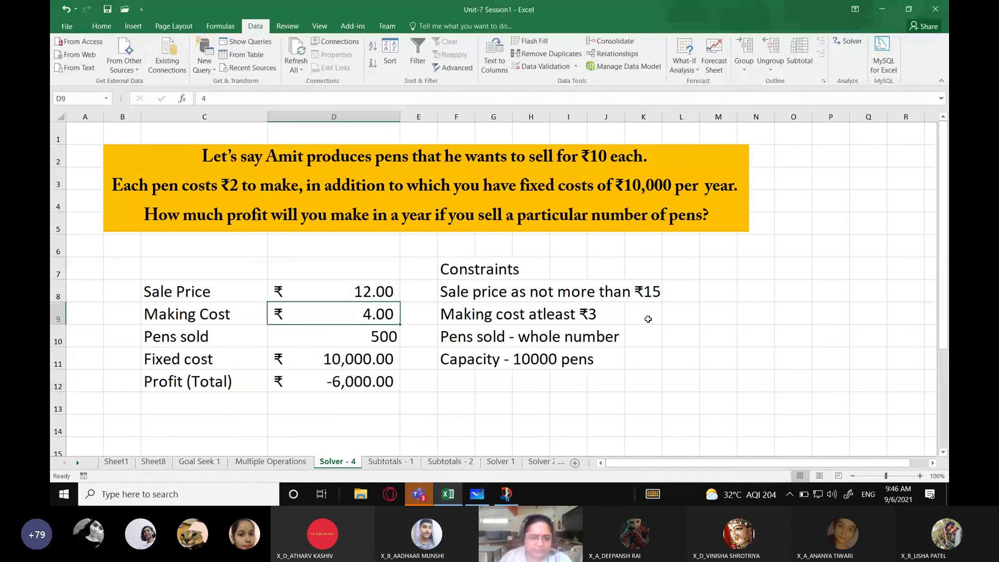
Step: Try to maximise the total profit in D12 with the Simplex LP method, and restore the original values
left_click(374, 372)
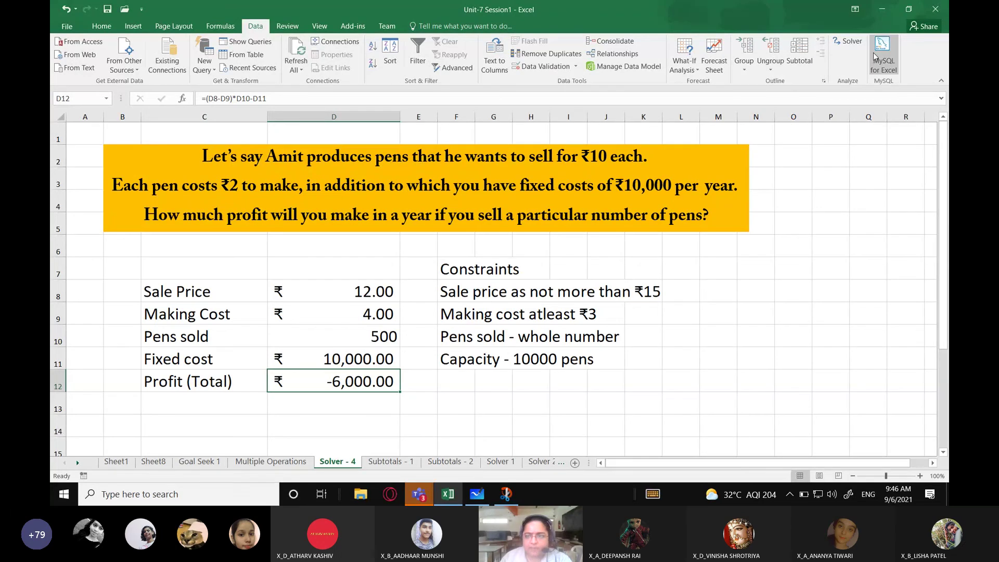
left_click(848, 41)
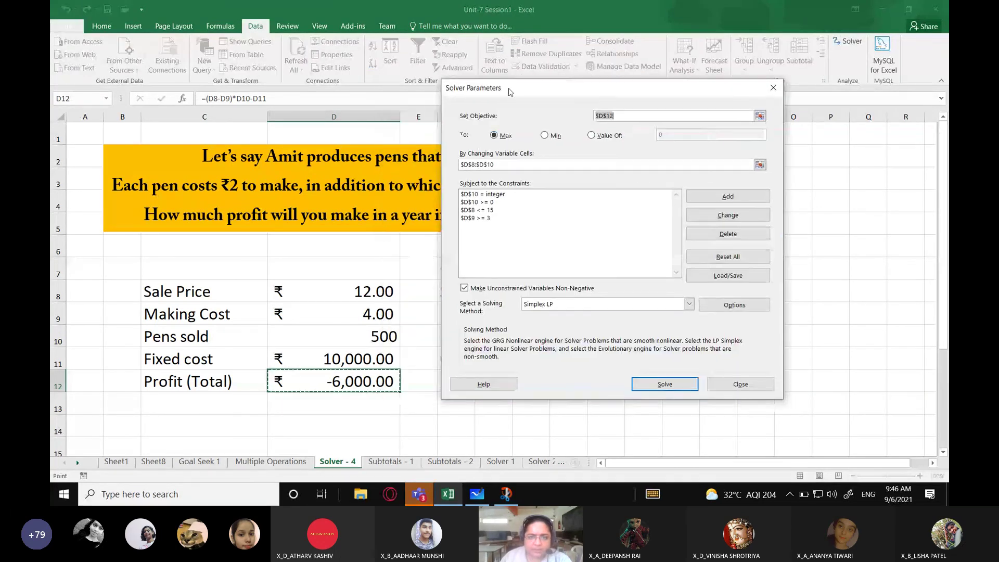
left_click(665, 384)
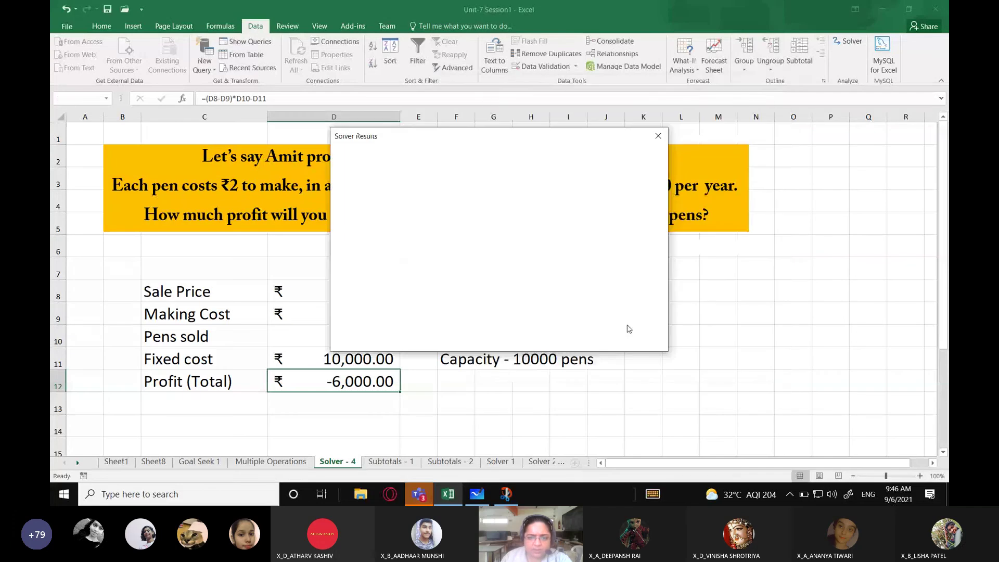
left_click_drag(447, 141, 555, 157)
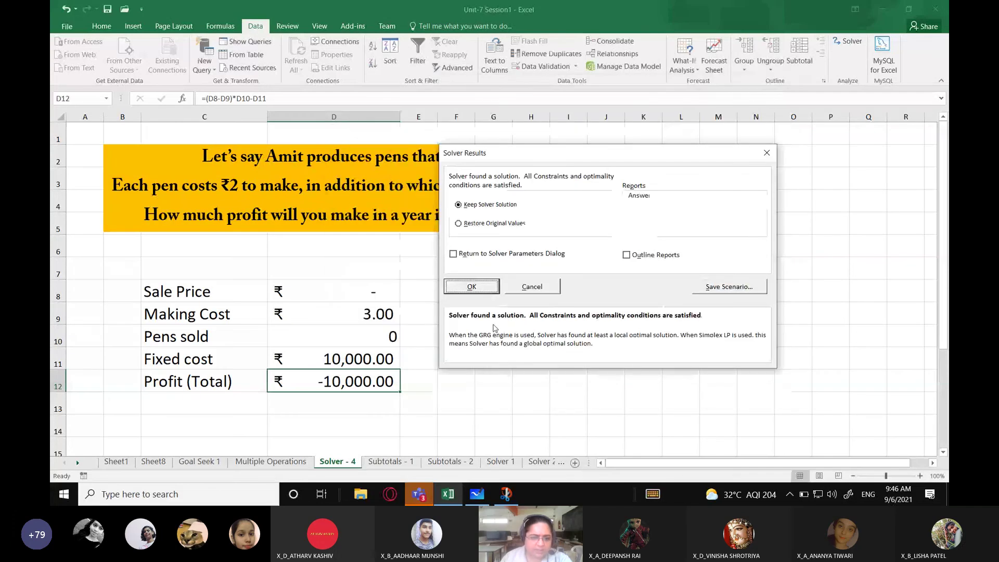
left_click(459, 224)
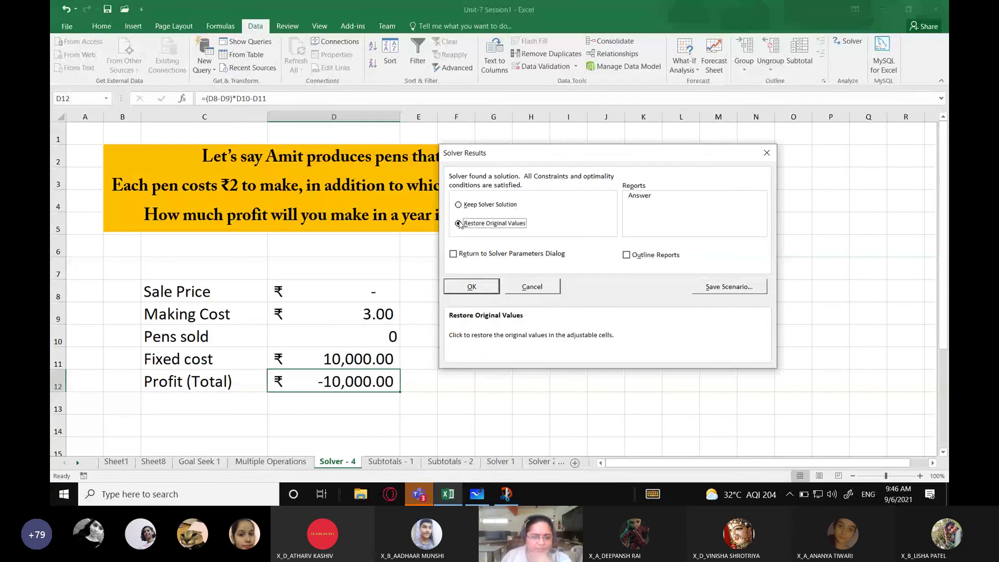
left_click(467, 289)
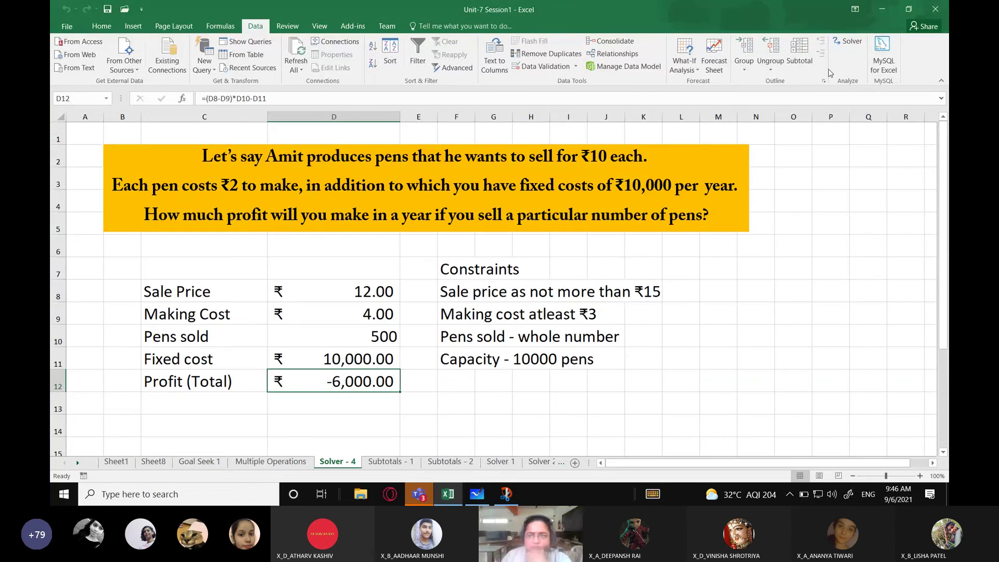
Step: Maximise the profit in D12 with the GRG Nonlinear method, keep the Solver solution, and widen column D to fit the total
left_click(848, 41)
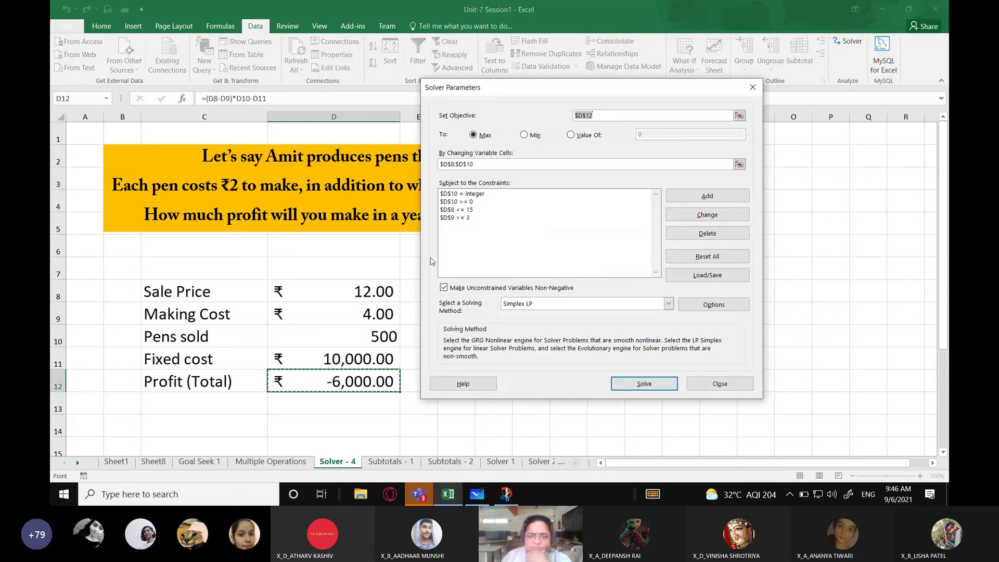
left_click(668, 303)
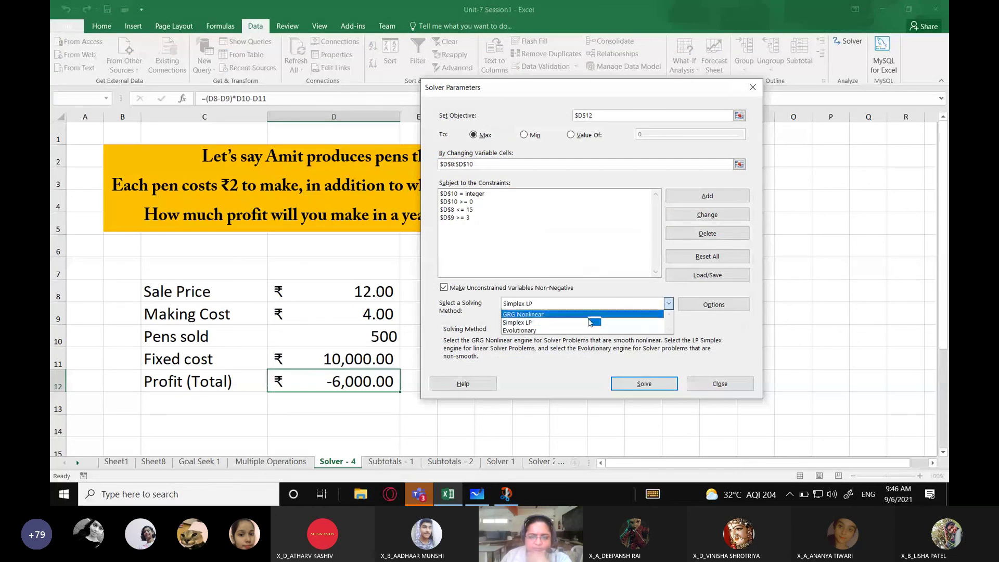
left_click(552, 312)
left_click(644, 383)
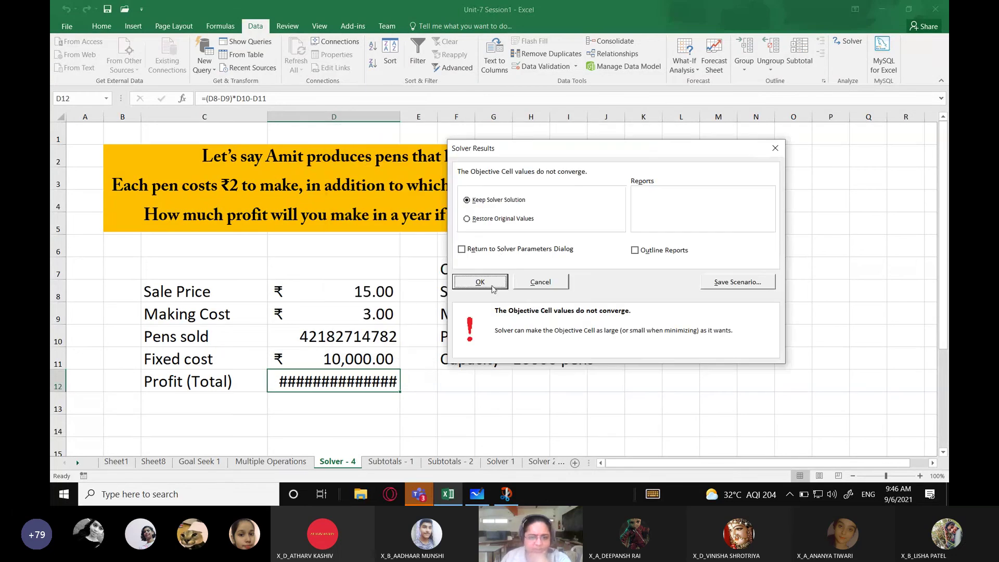
left_click(492, 286)
left_click_drag(400, 111, 440, 111)
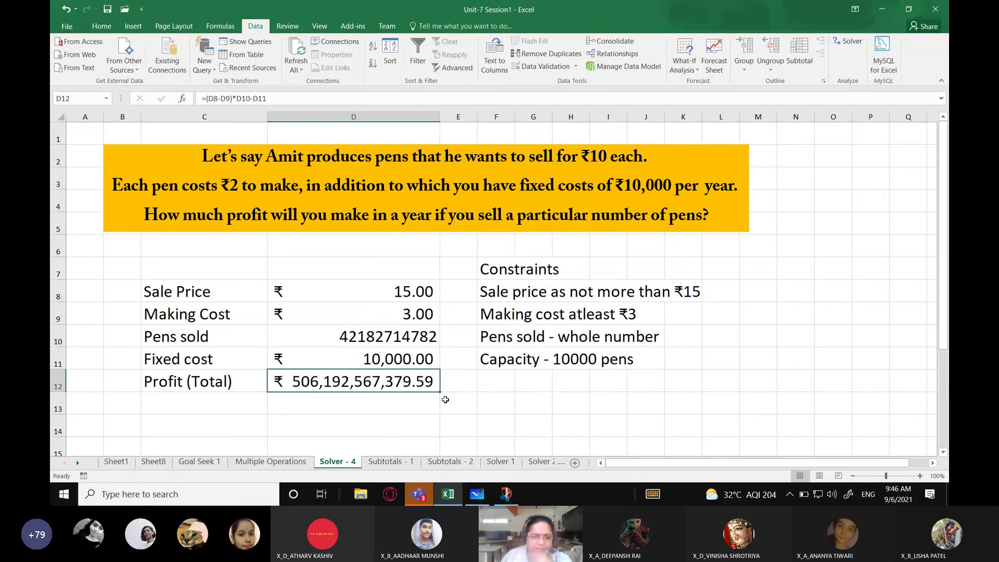
left_click(460, 397)
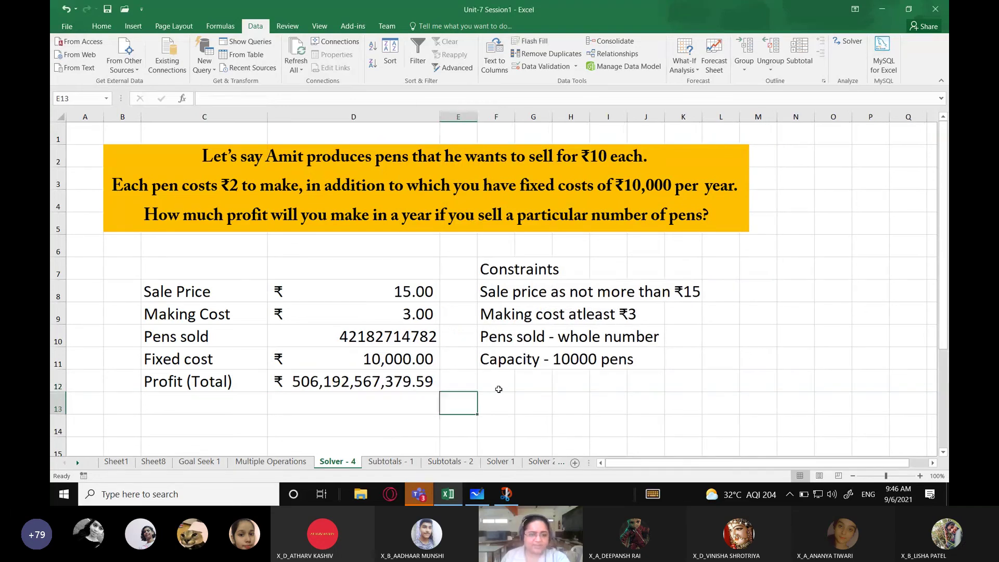
Step: Add a Solver constraint limiting the pens sold in D10 to <= 10000, matching the stated capacity
left_click(369, 337)
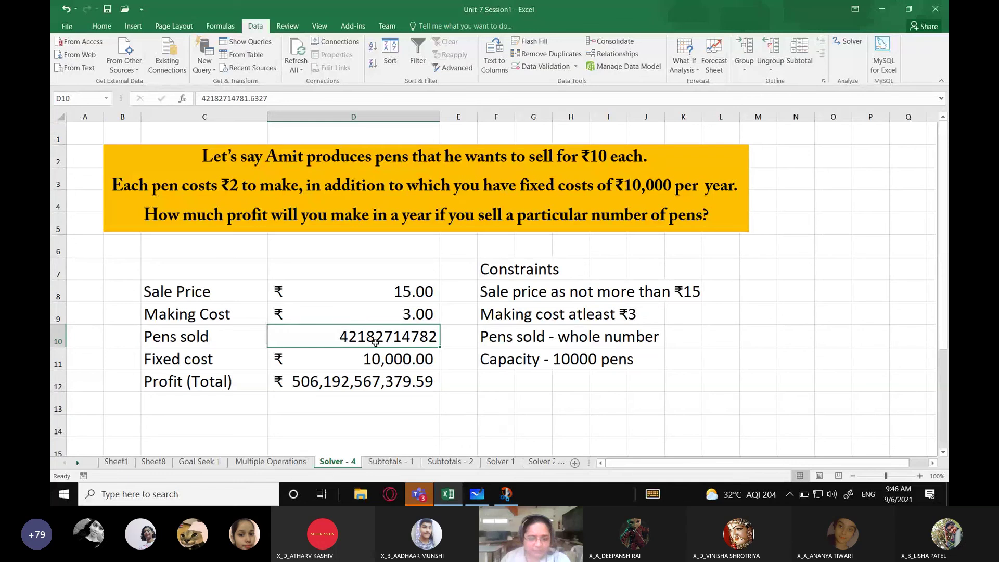
left_click(496, 363)
left_click(386, 337)
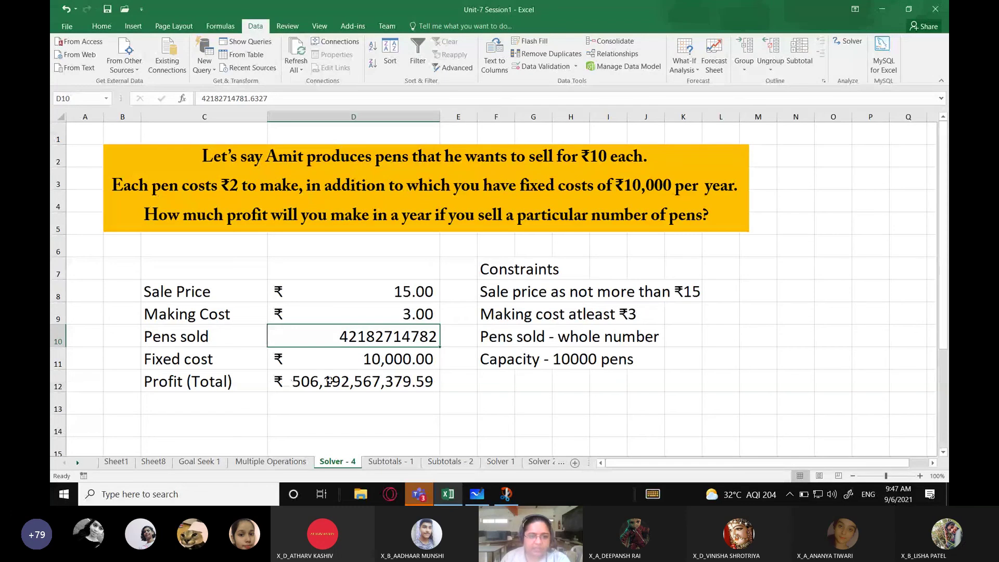
left_click(404, 381)
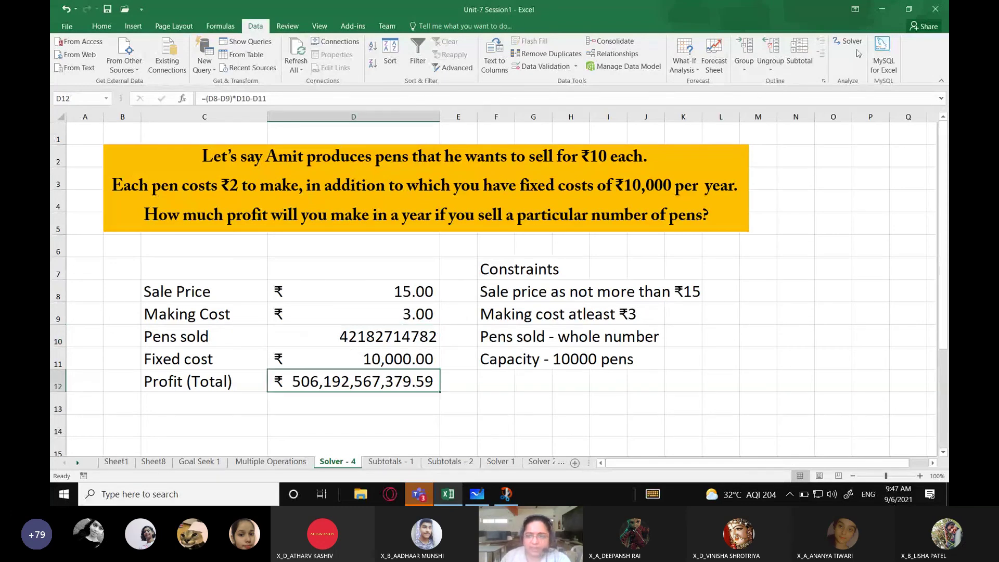
left_click(848, 41)
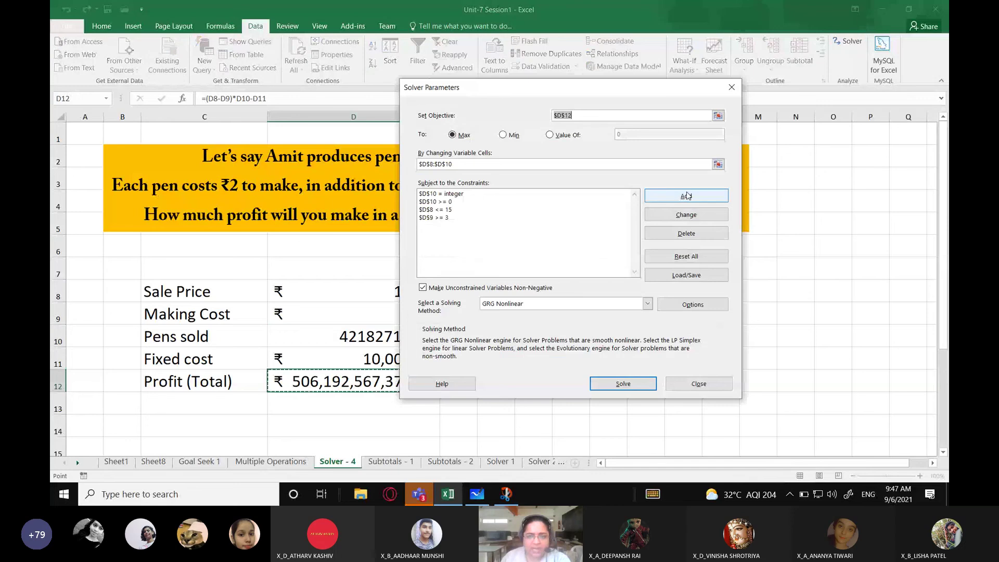
left_click(684, 197)
left_click(367, 339)
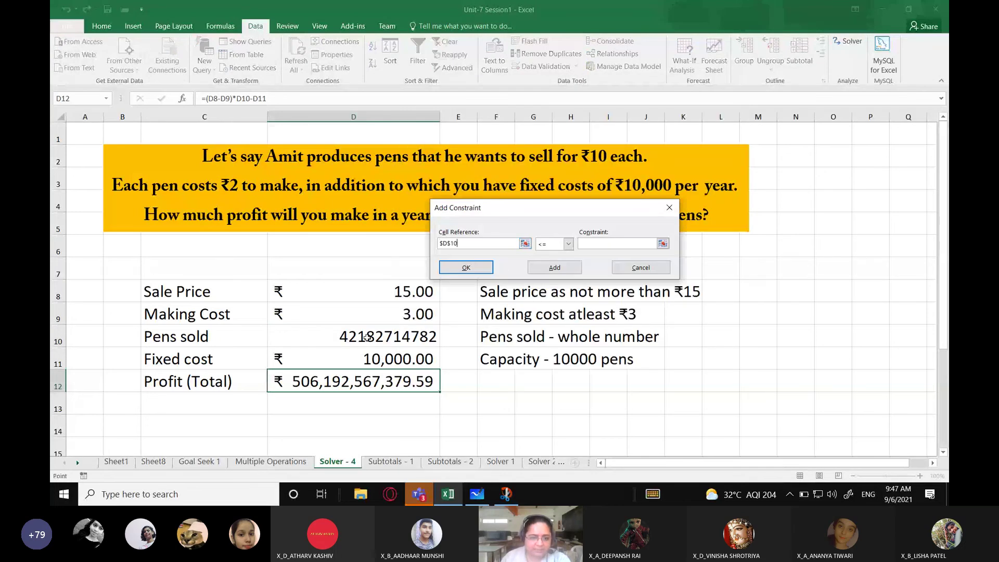
left_click(595, 241)
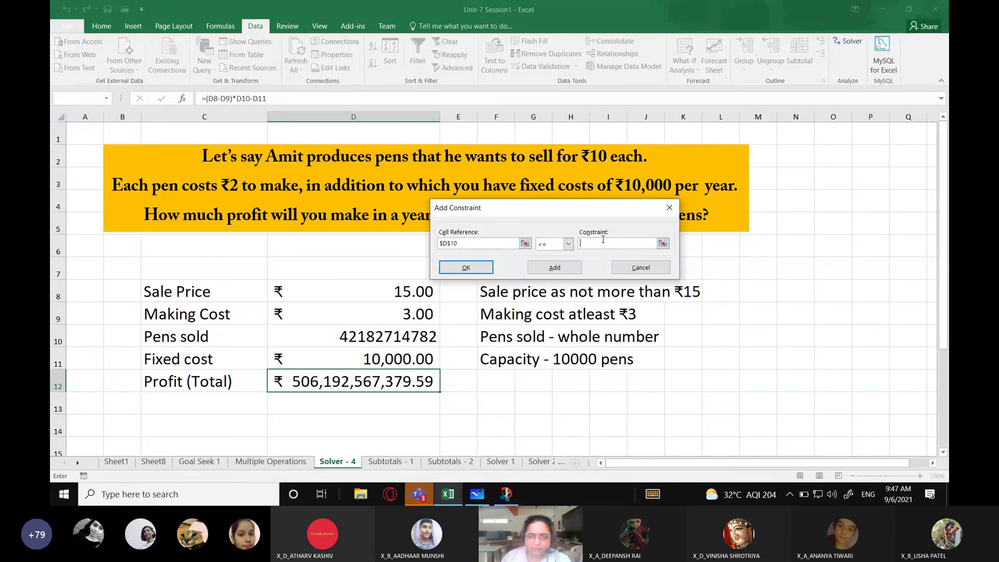
type("10000")
left_click(467, 268)
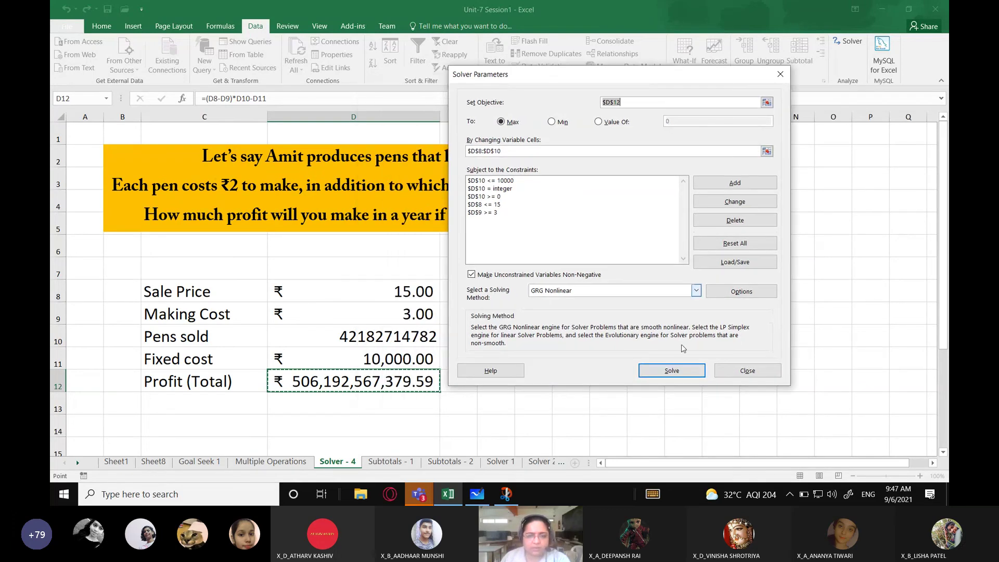
Step: Solve for the maximum profit with the capacity constraint, keep the Solver solution, and check the sale price and making cost
left_click(672, 370)
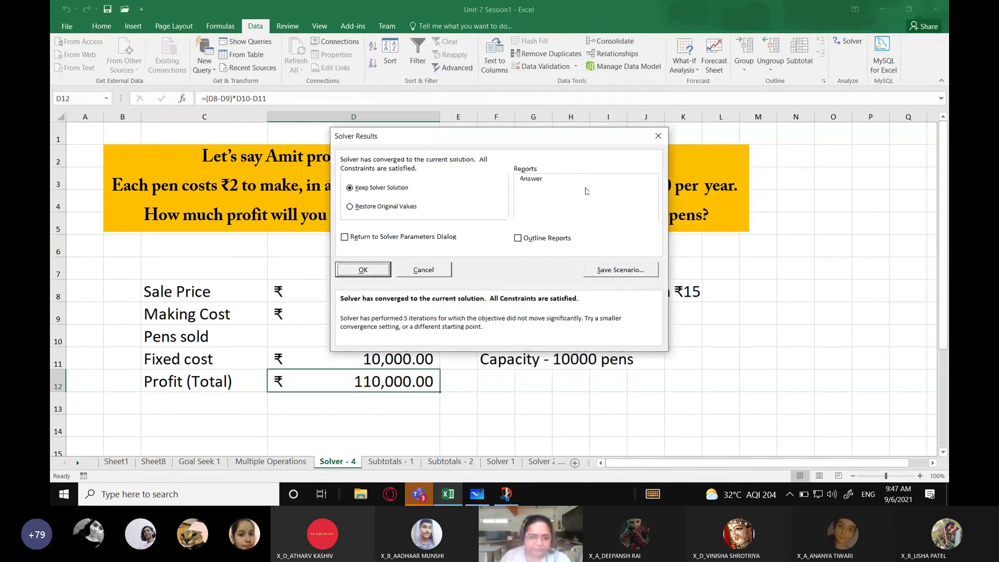
left_click_drag(476, 138, 647, 159)
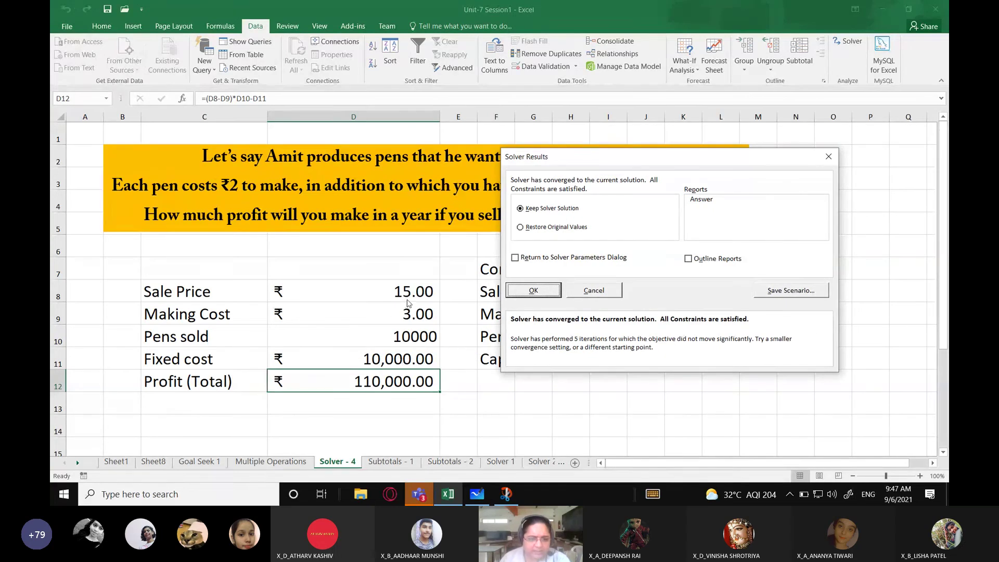
left_click(551, 292)
left_click(347, 292)
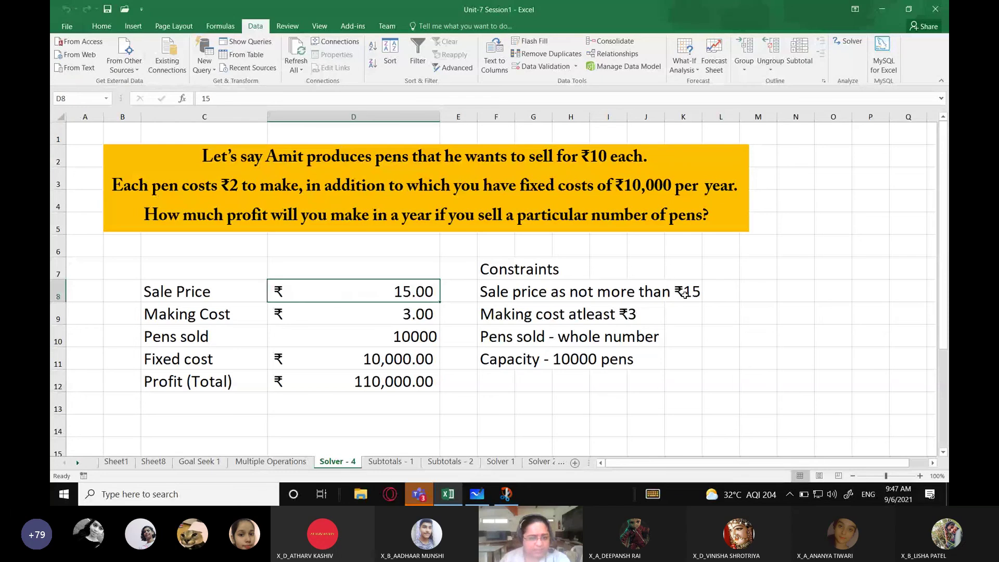
left_click(369, 314)
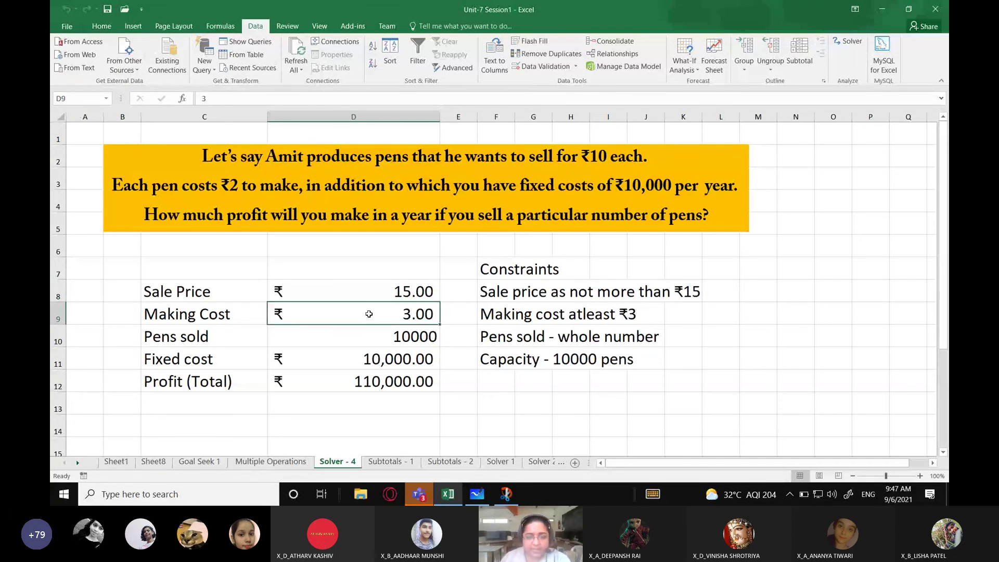
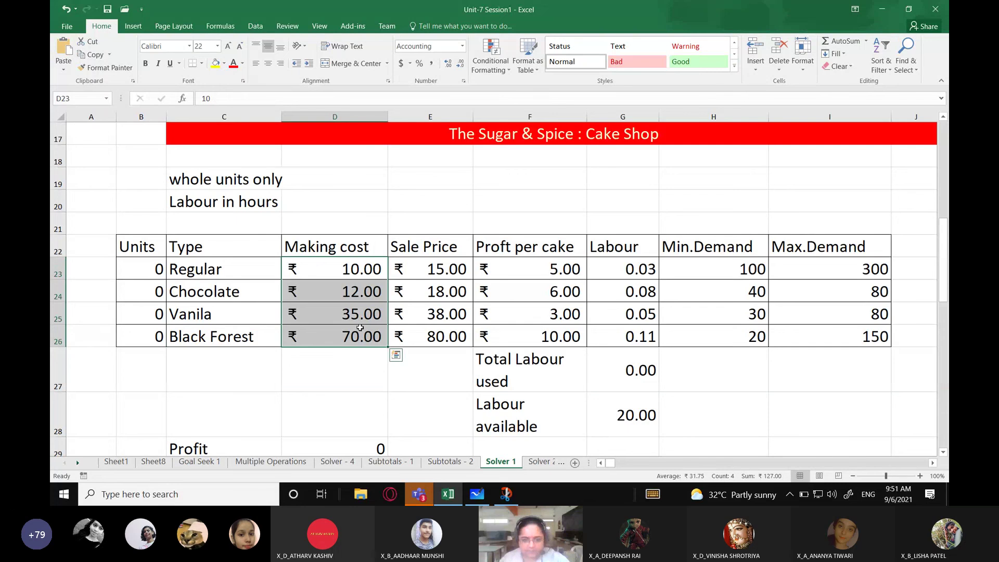
Step: Examine the making cost and sale price of each cake type in the Sugar & Spice cake shop table
left_click(369, 267)
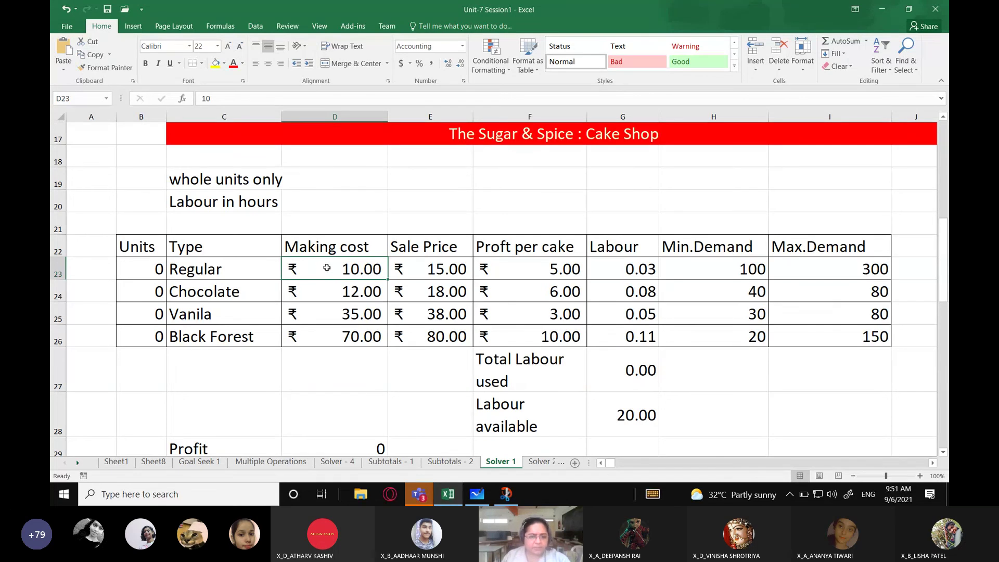
left_click(348, 297)
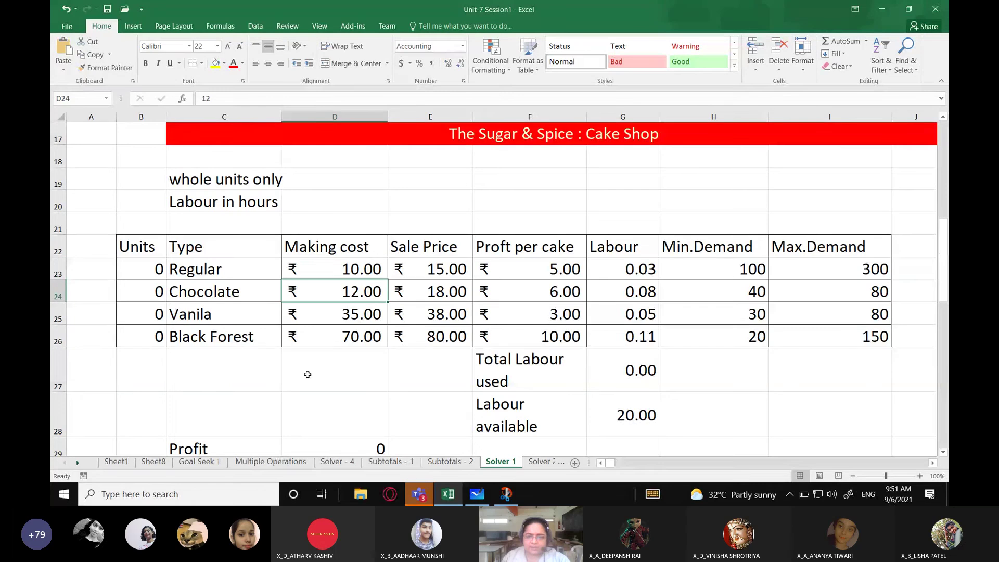
key("Down")
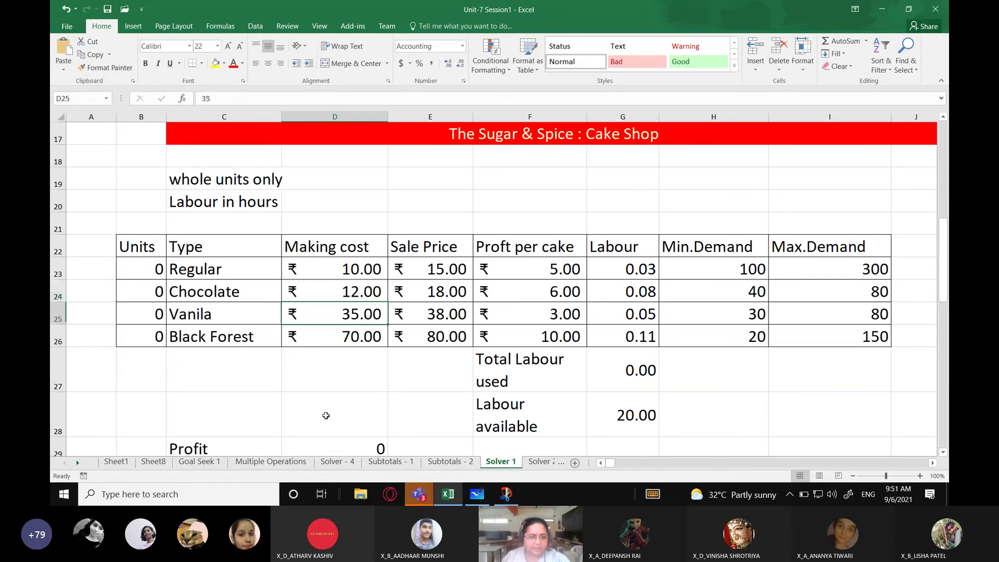
left_click(348, 336)
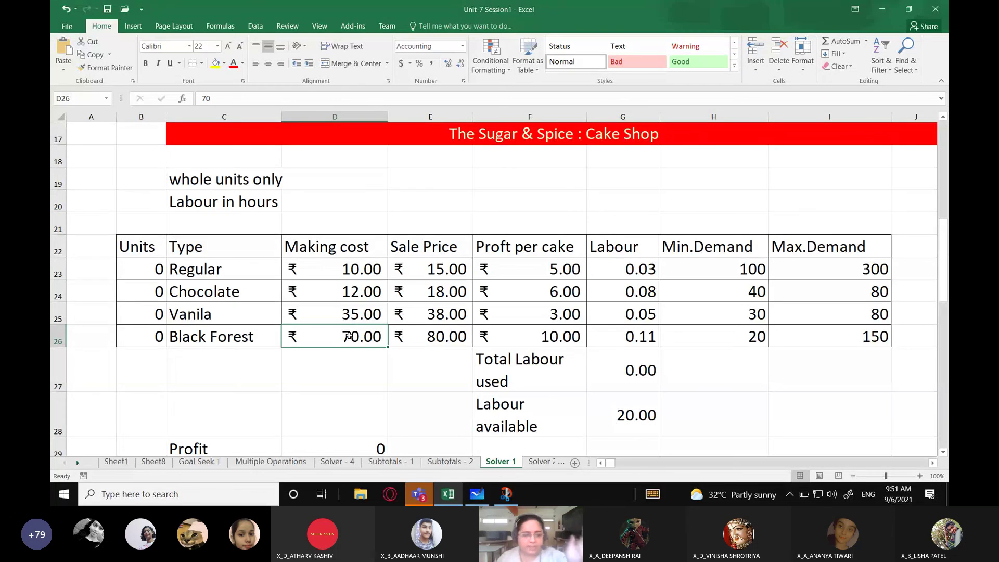
left_click_drag(464, 265, 448, 334)
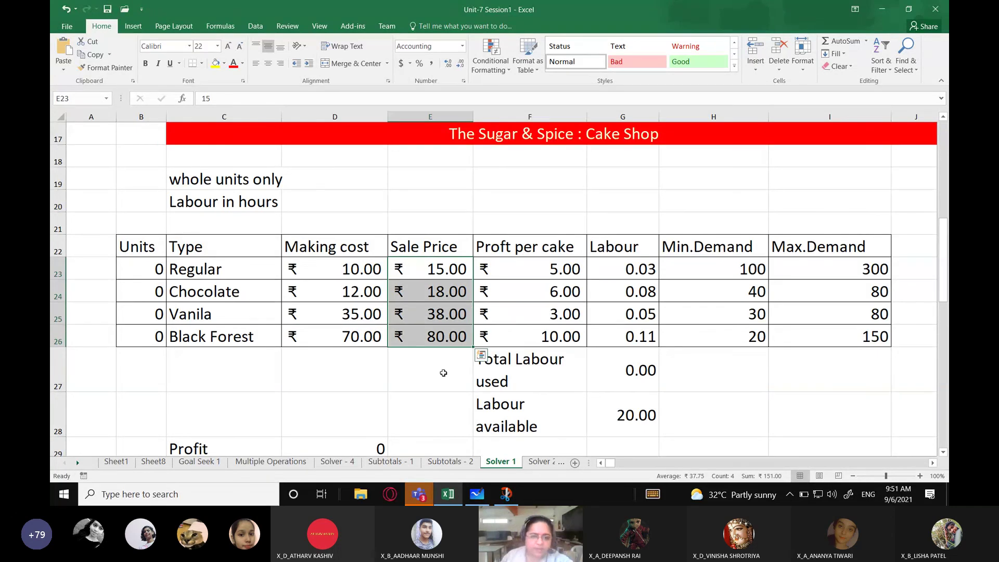
left_click(433, 269)
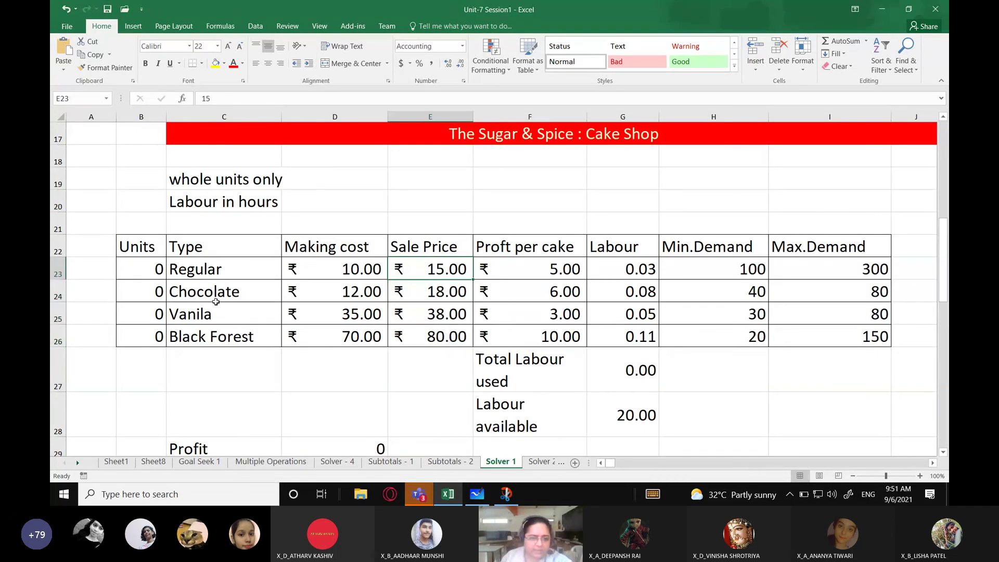
left_click(436, 298)
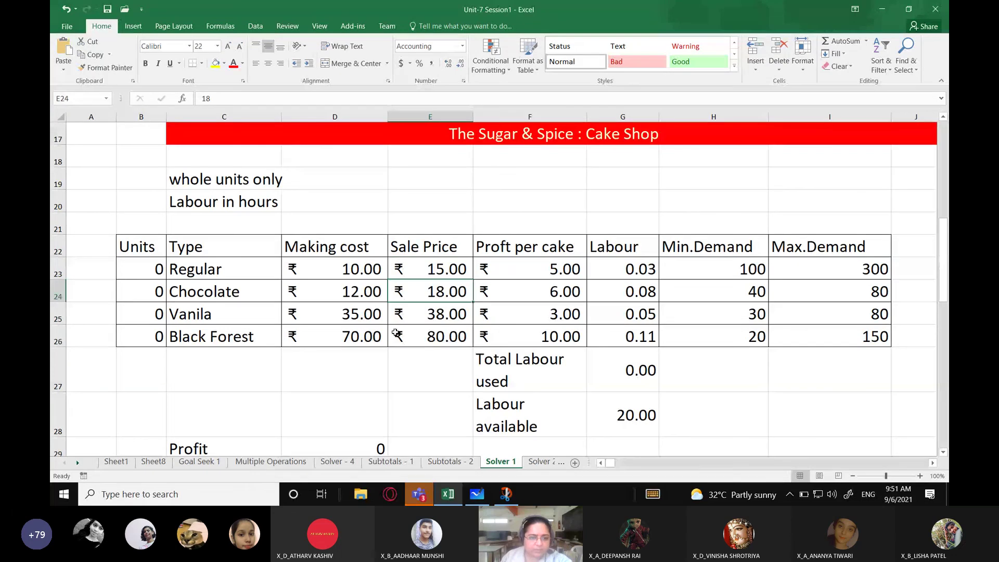
left_click(436, 313)
left_click(442, 338)
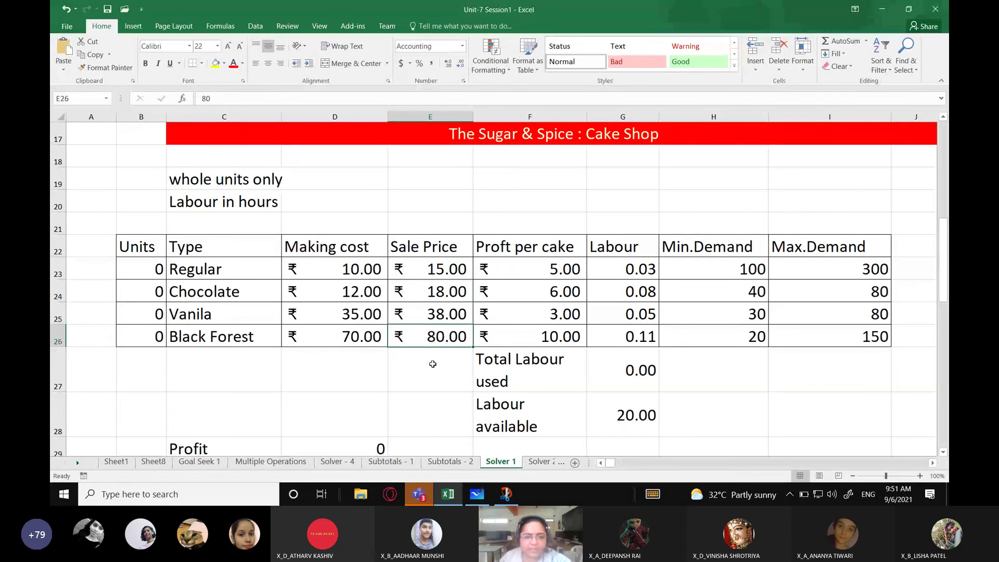
Step: Review the profit per cake values and inspect the formula for the Regular cake in F23
left_click(545, 267)
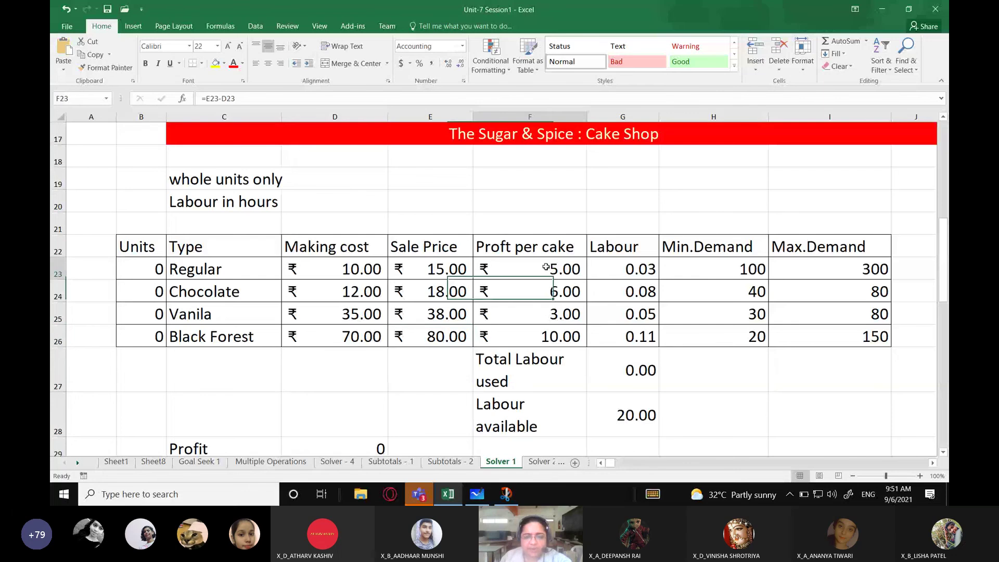
left_click_drag(546, 267, 554, 335)
left_click(556, 271)
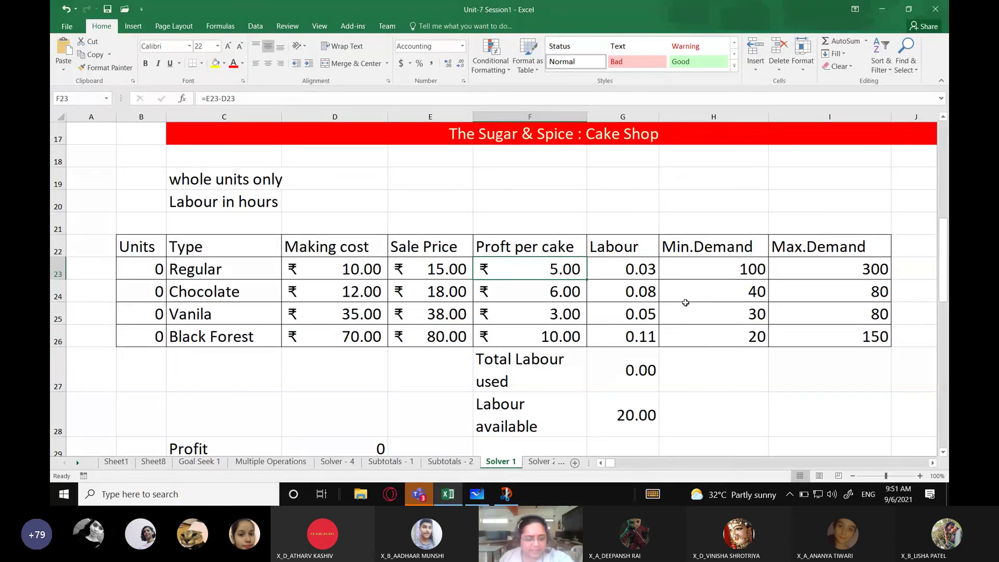
key("F2")
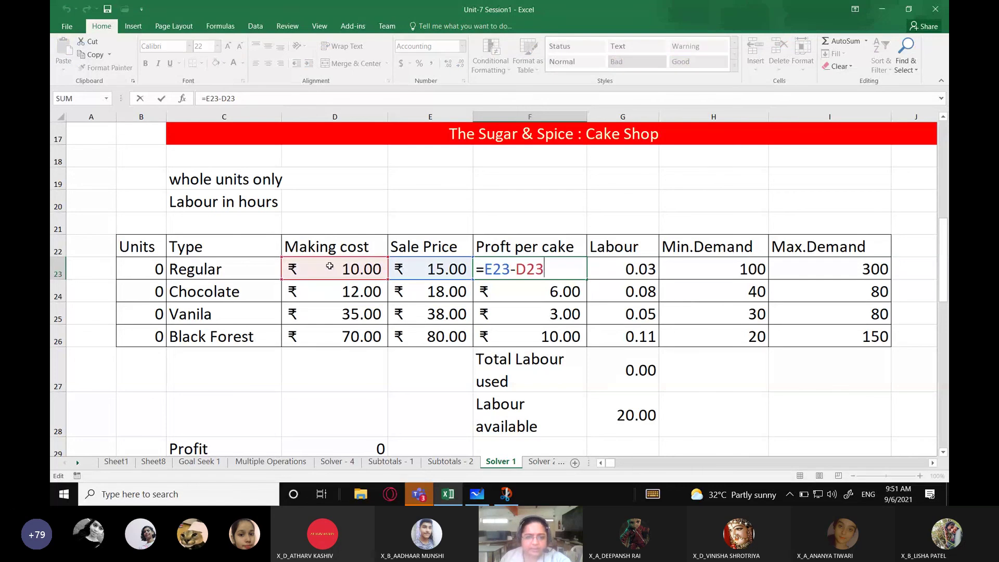
key("Return")
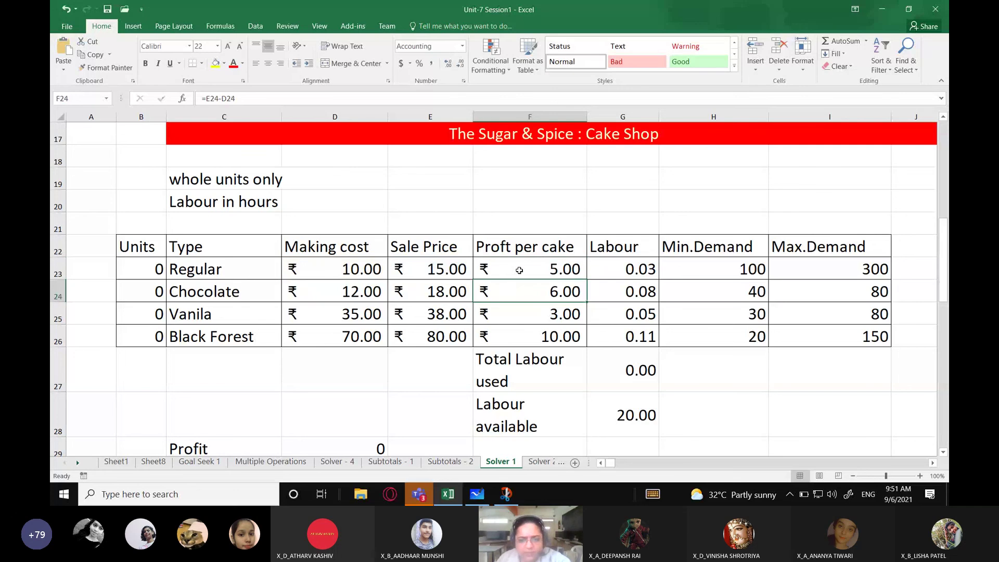
Step: Review the profit per cake range F23:F26 and inspect the Vanila cake's formula in F25
left_click_drag(510, 272, 529, 339)
left_click(543, 310)
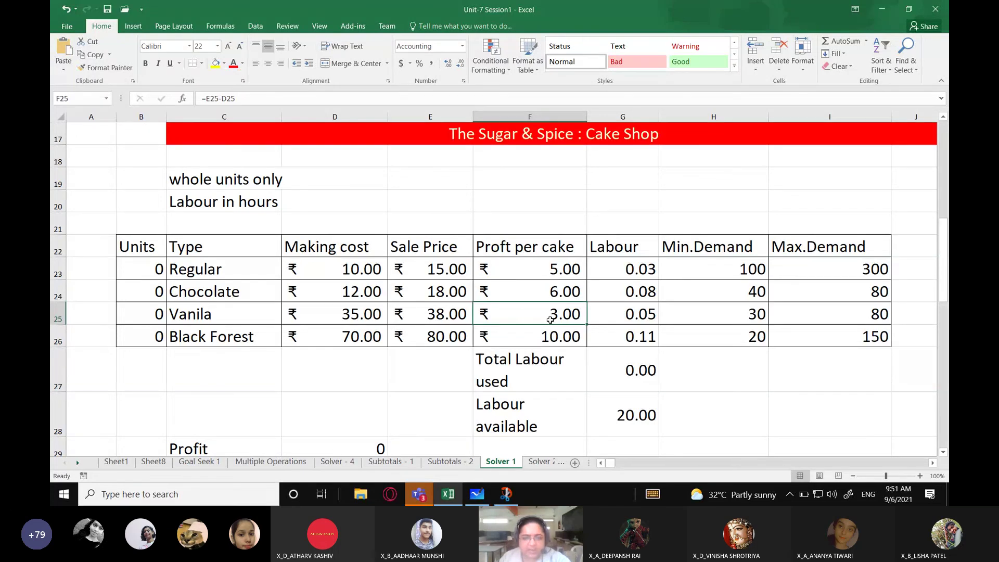
Step: Switch to the Teams meeting, allow the mic for all attendees, and return to the Excel workbook
left_click(415, 498)
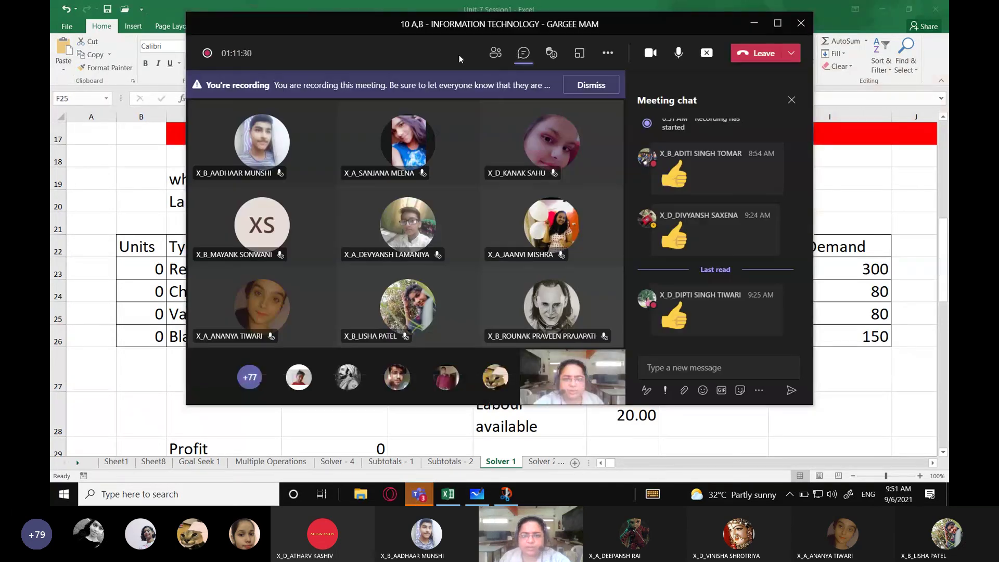
left_click(495, 52)
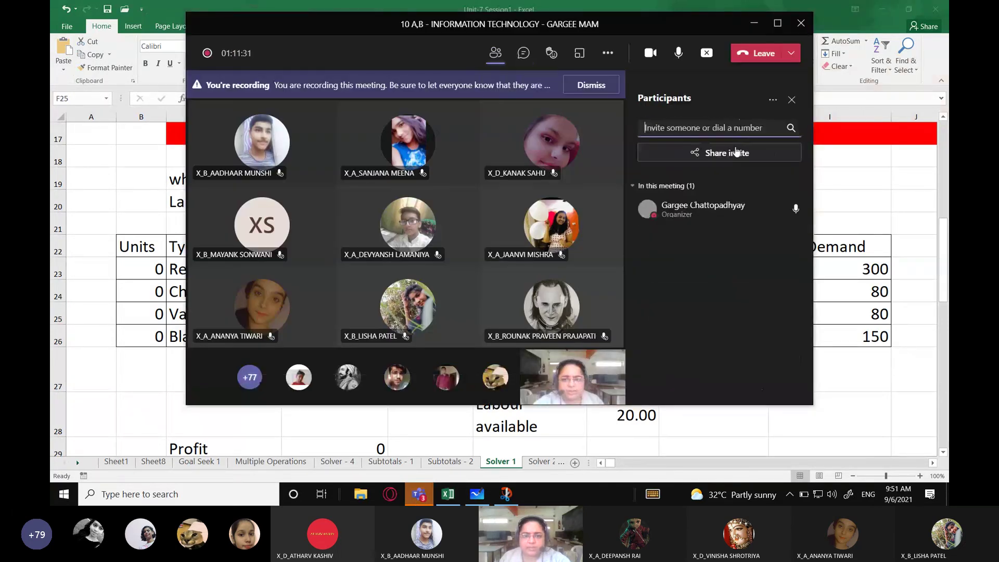
left_click(773, 99)
left_click(693, 142)
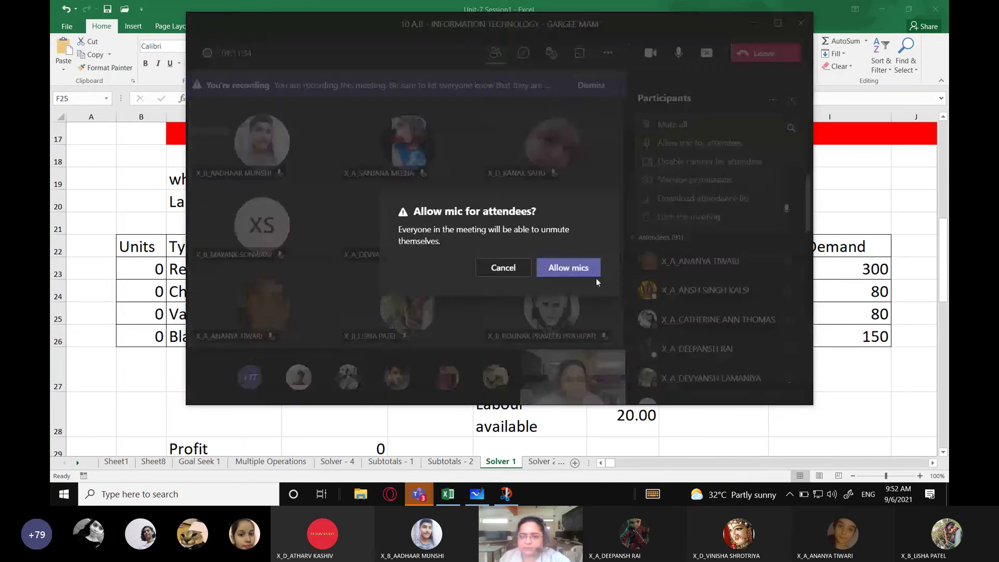
left_click(557, 273)
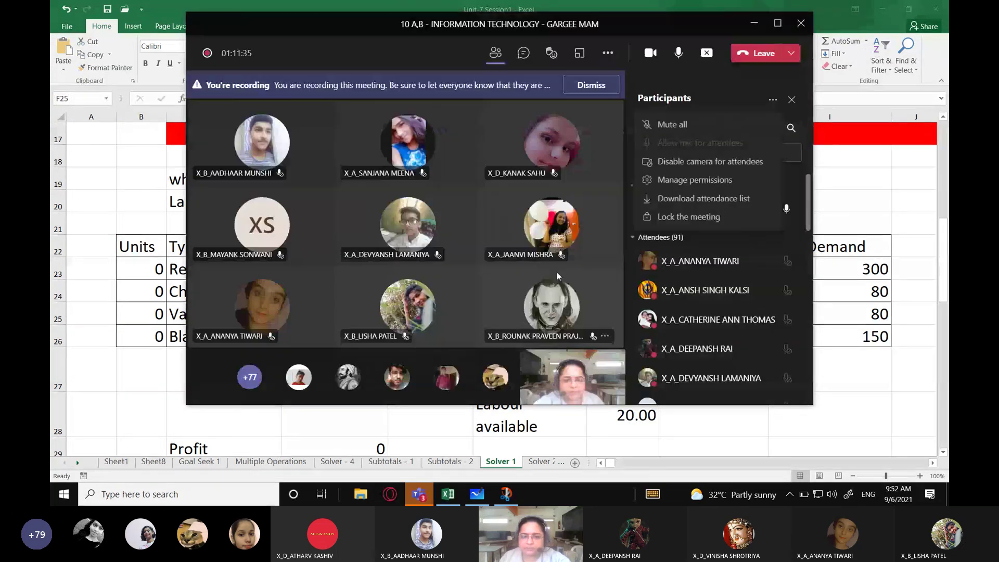
left_click(754, 22)
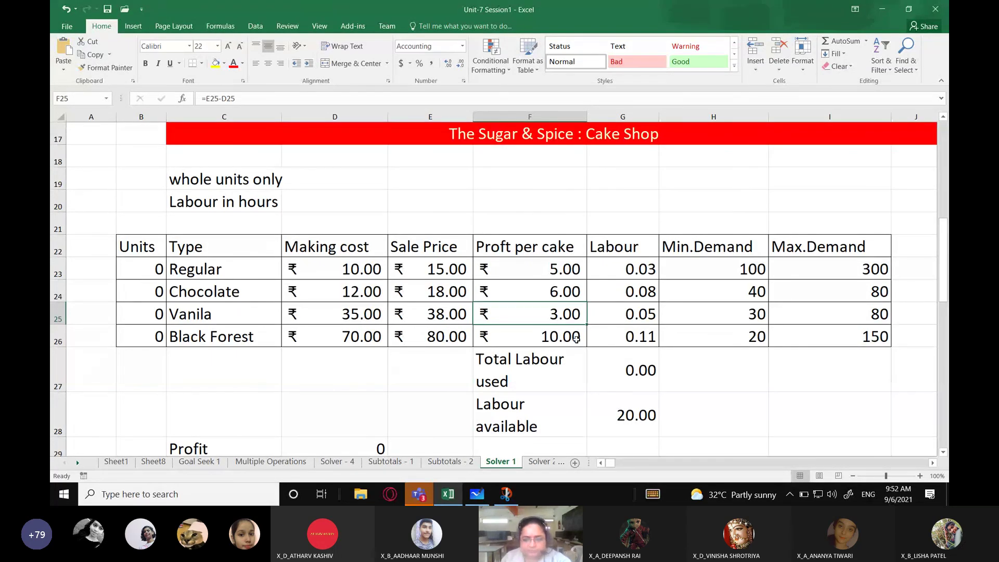
Step: Compare the profit per cake formulas of the Black Forest, Chocolate, Regular and Vanila cakes in column F
left_click(554, 338)
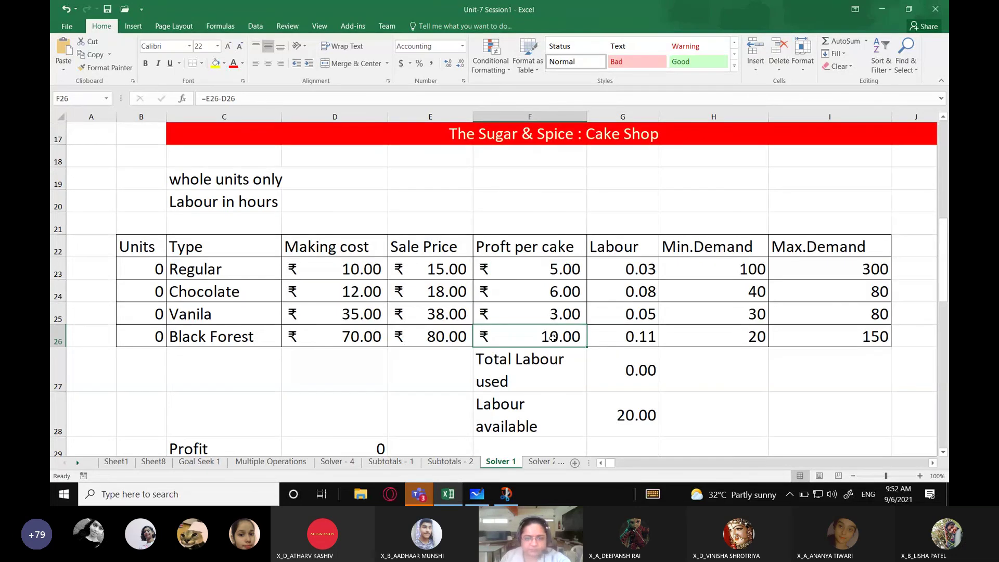
left_click(549, 299)
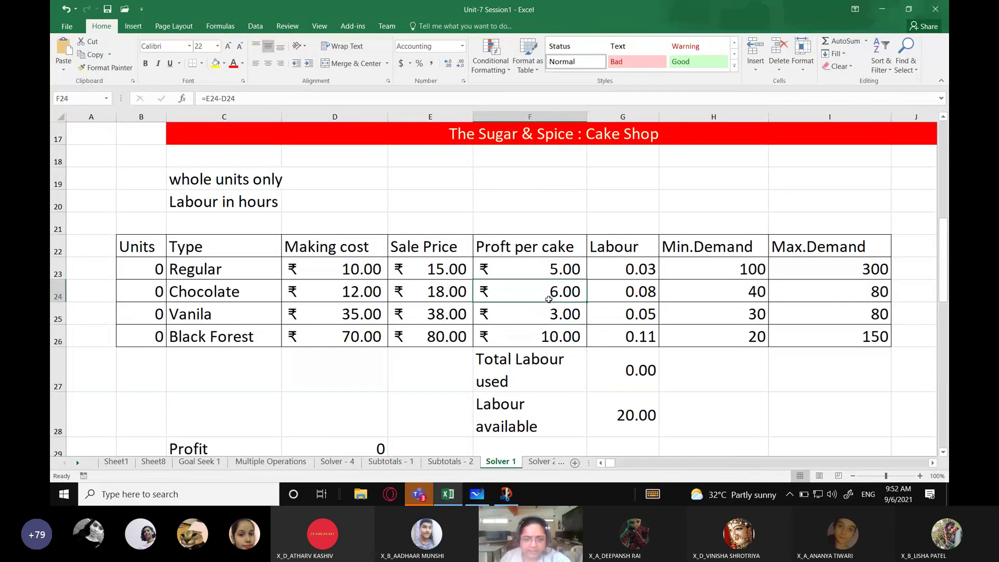
left_click(554, 272)
left_click(551, 314)
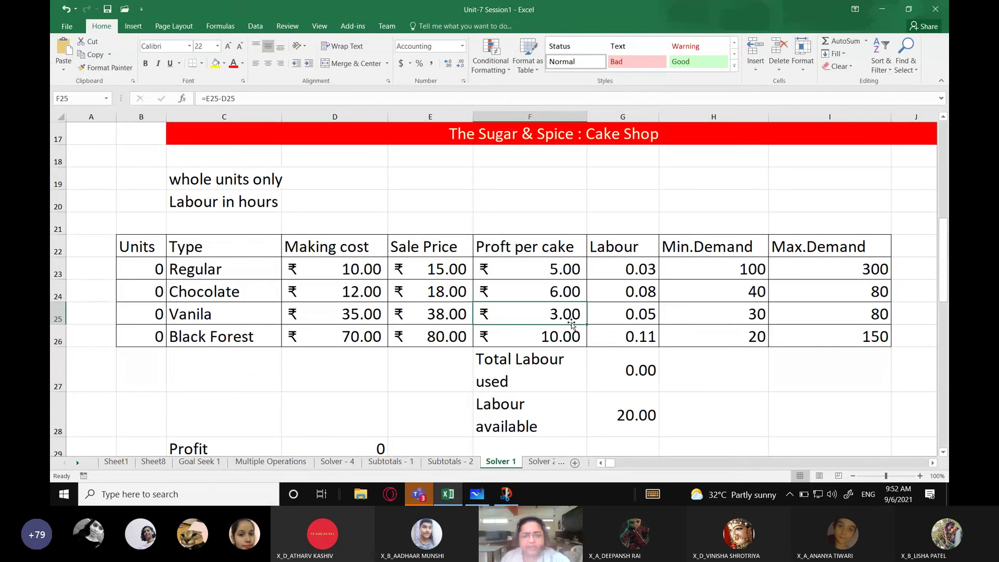
Step: Examine the labour required for each cake type in G23:G26 against the "Labour in hours" note in C20
left_click(644, 268)
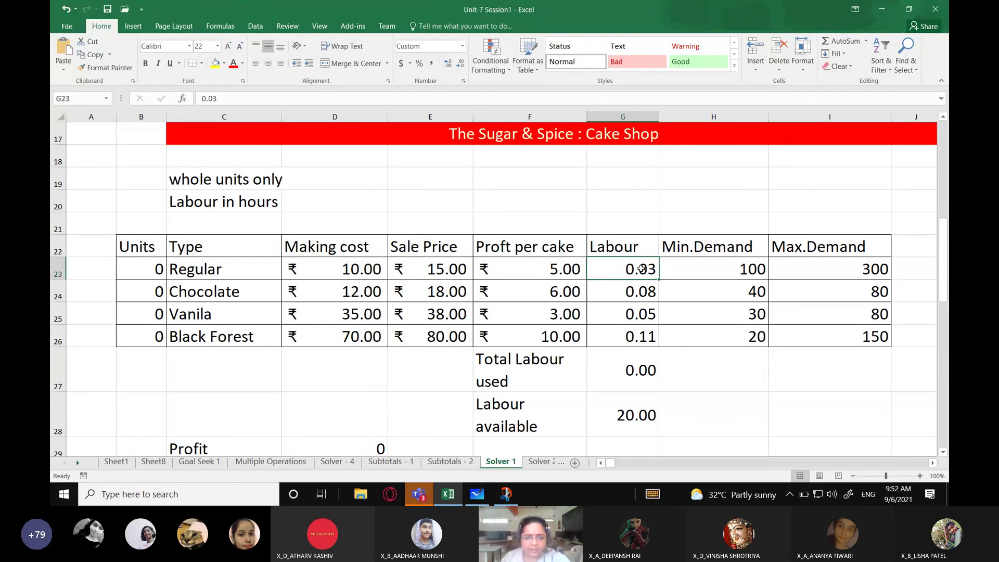
left_click_drag(642, 268, 648, 340)
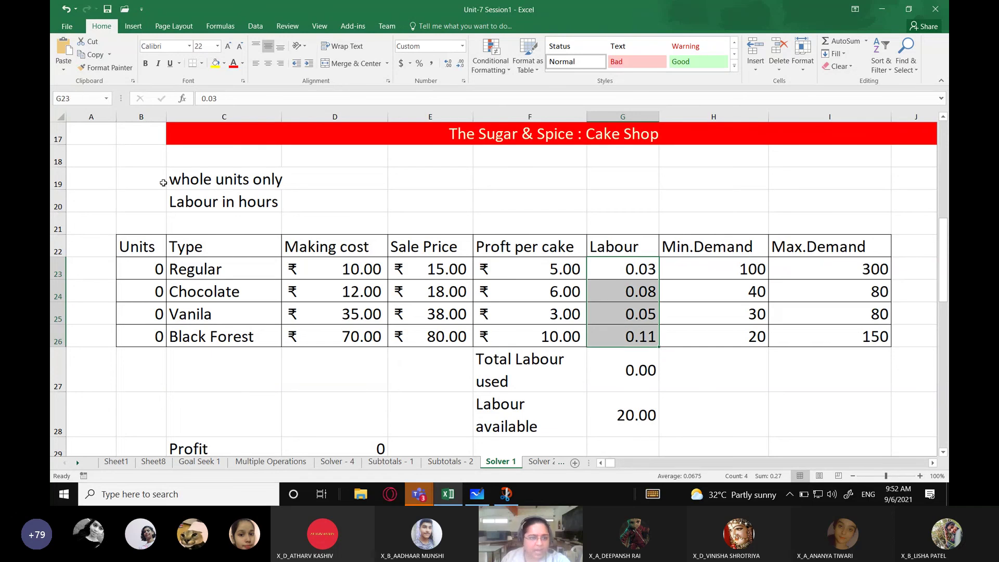
left_click(201, 203)
left_click_drag(641, 269, 645, 340)
left_click(637, 267)
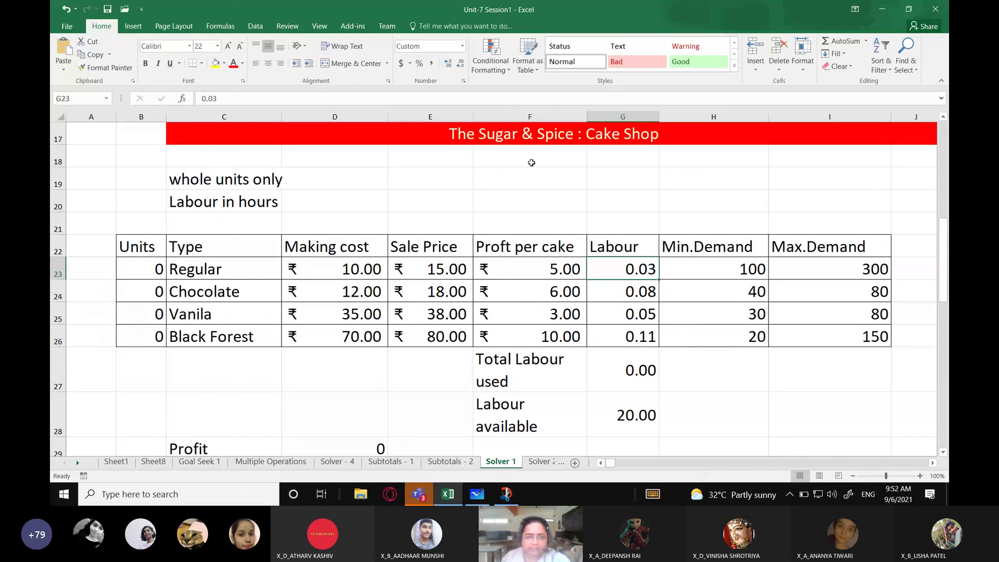
Step: Enter the conversion note "60 mins = 1 hr" in F19 above the cake table
left_click(530, 177)
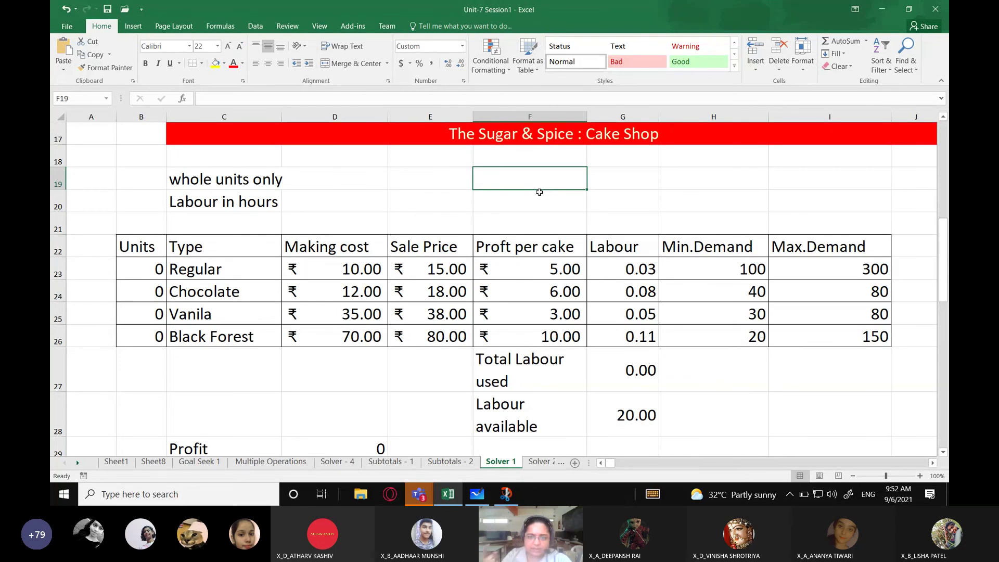
type("60 ")
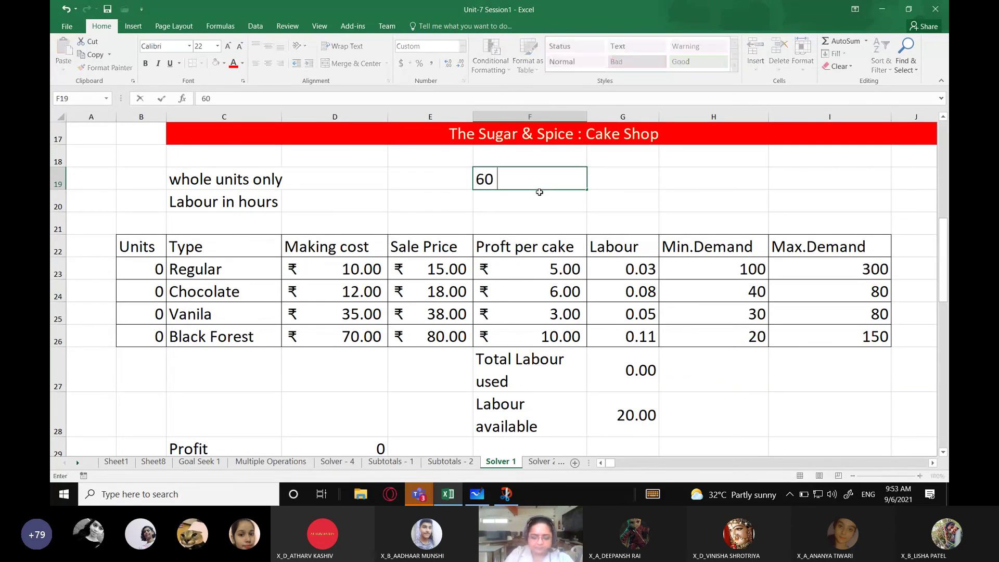
type("mins")
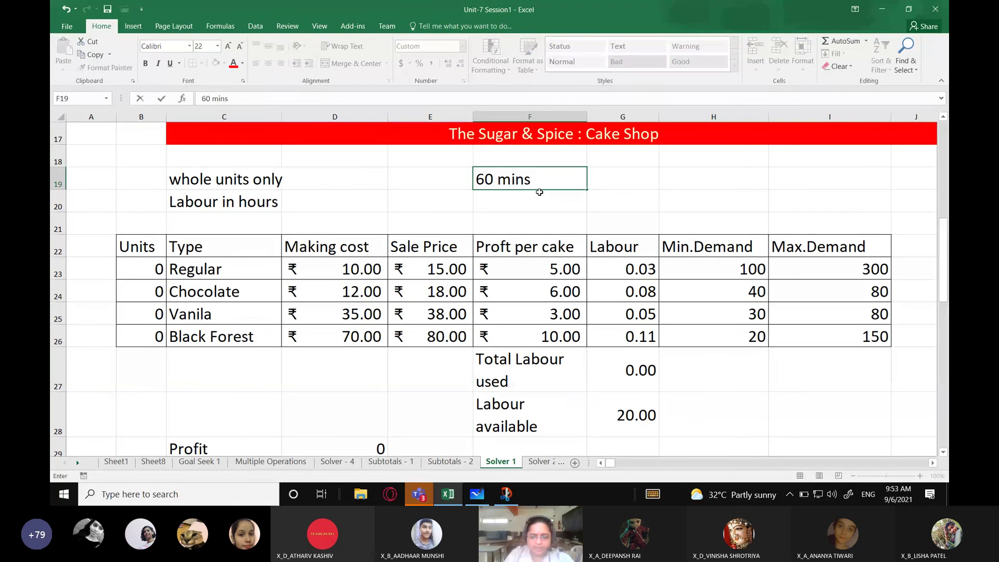
type(" = 1 hr")
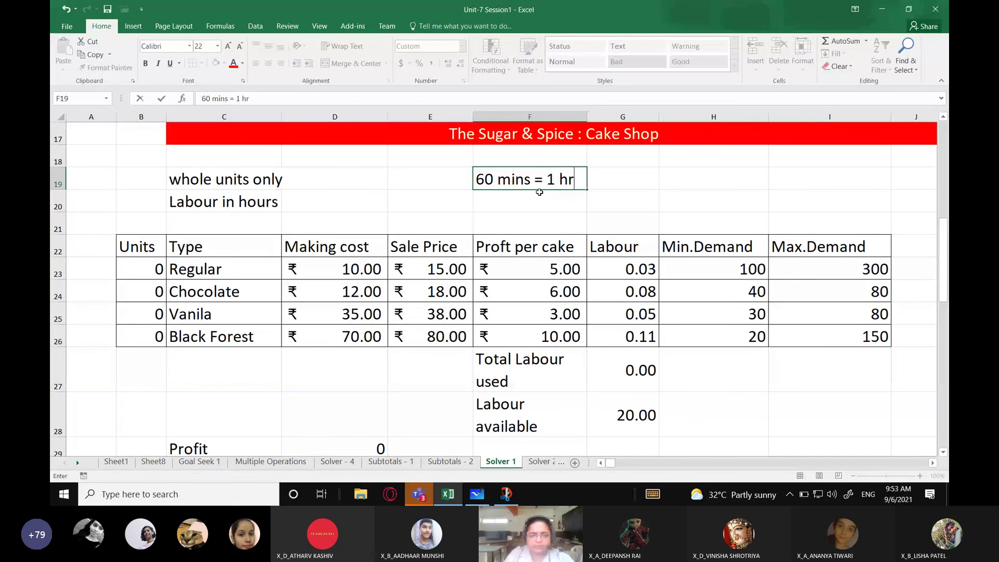
key("Return")
Step: Write the labour conversion "3 mins = 1/60*3" in F20, below the minutes-to-hour note
type("3 mins")
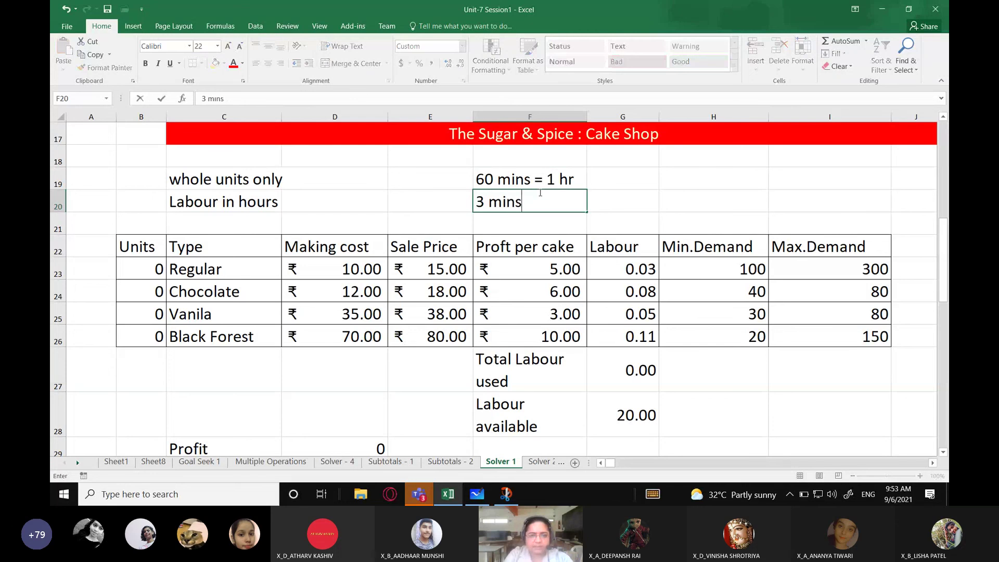
type(" = 1/")
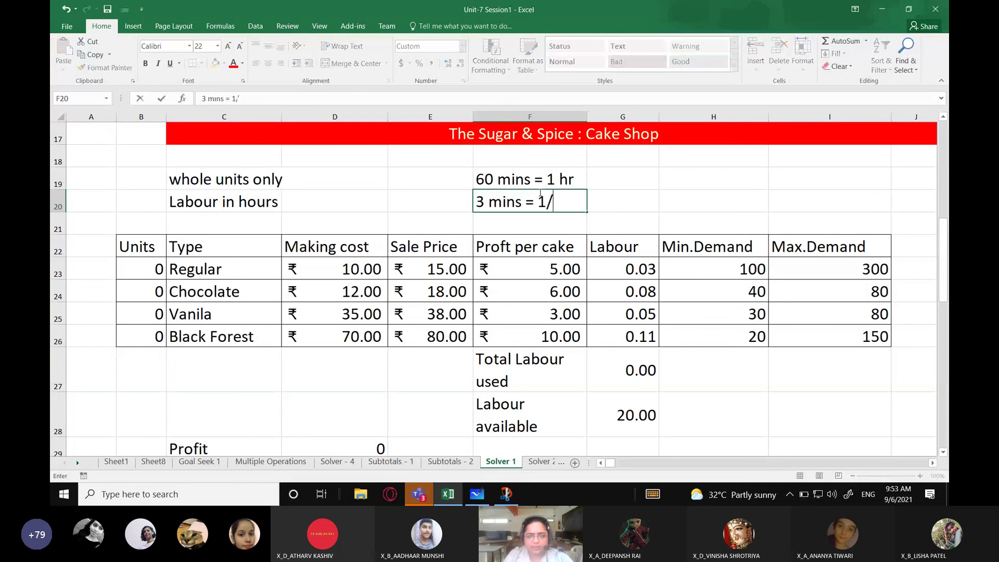
type("60*")
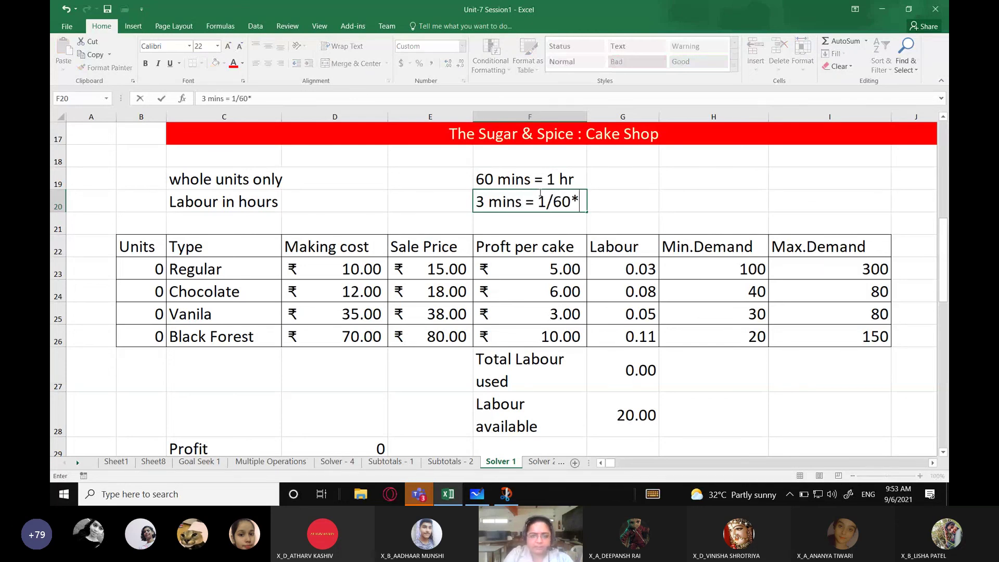
type("3")
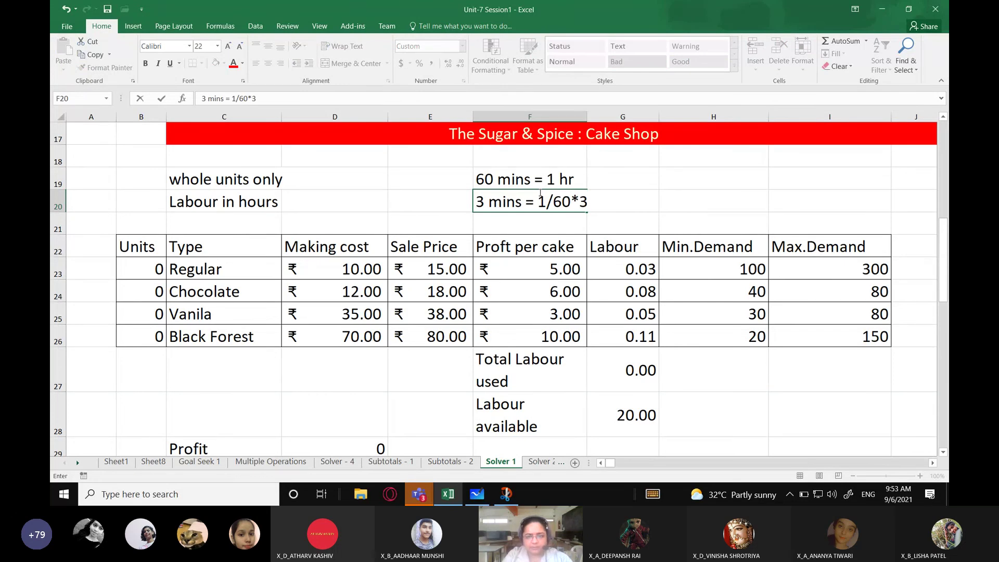
Step: Erase the 3-minute conversion from F20 and clear the minutes-to-hour note from F19
key("BackSpace")
key("BackSpace")
key("BackSpace")
key("BackSpace")
key("BackSpace")
key("BackSpace")
key("BackSpace")
key("BackSpace")
key("BackSpace")
key("BackSpace")
key("BackSpace")
key("BackSpace")
key("BackSpace")
key("BackSpace")
key("BackSpace")
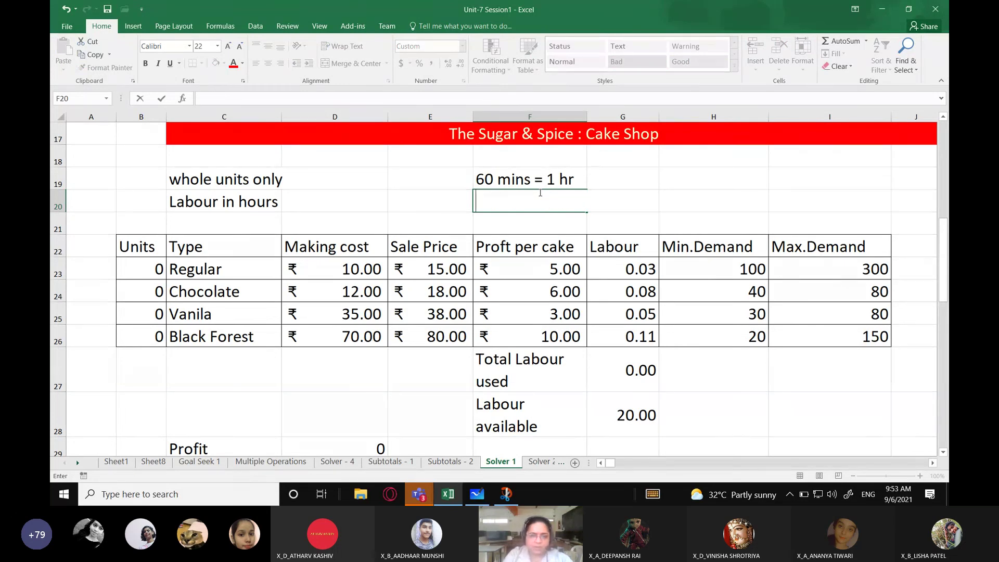
key("Up")
key("Delete")
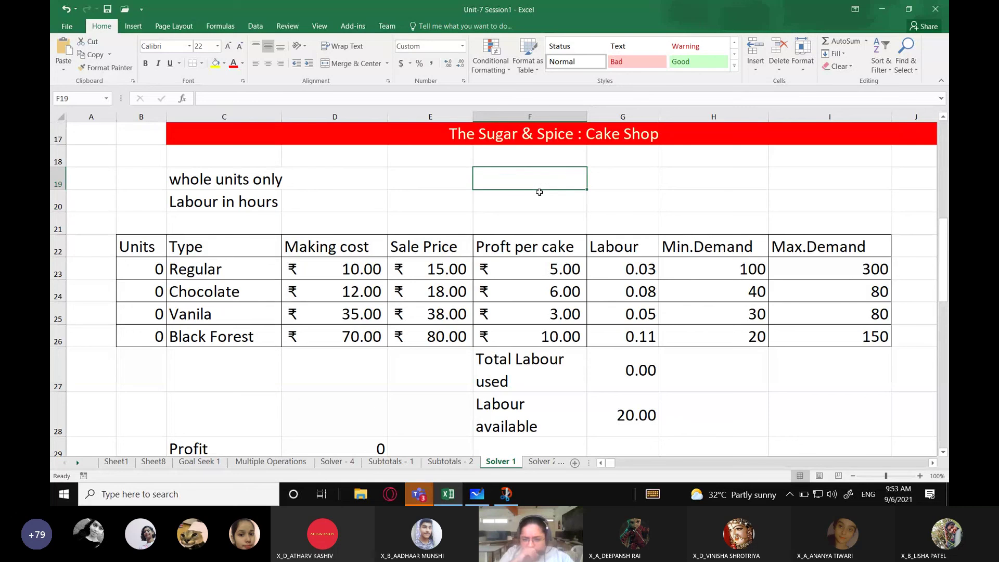
Step: Review the Regular cake's labour and examine the minimum demand of each cake type in H23:H26
left_click(637, 276)
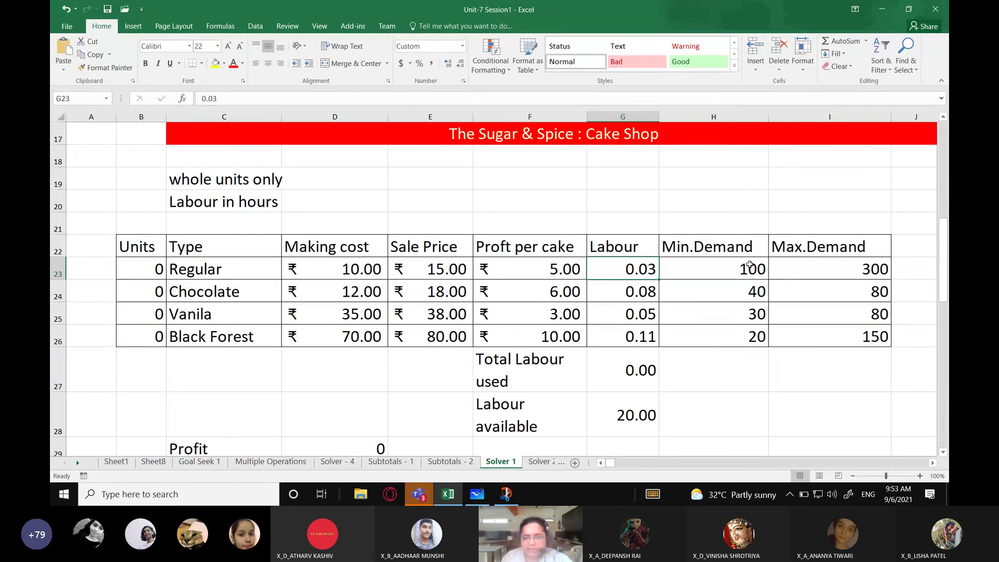
left_click_drag(750, 264, 750, 342)
left_click(712, 274)
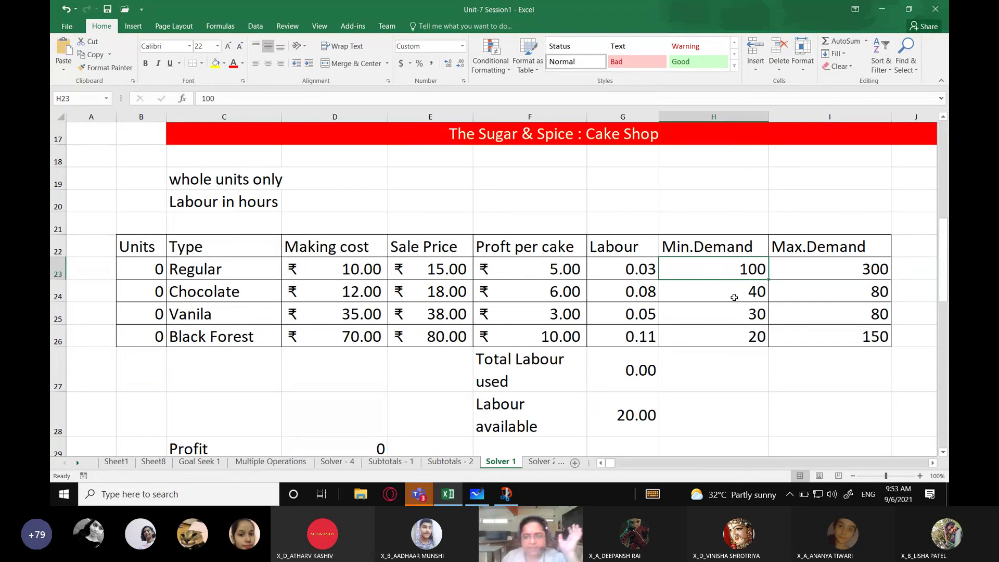
left_click(733, 296)
left_click(732, 321)
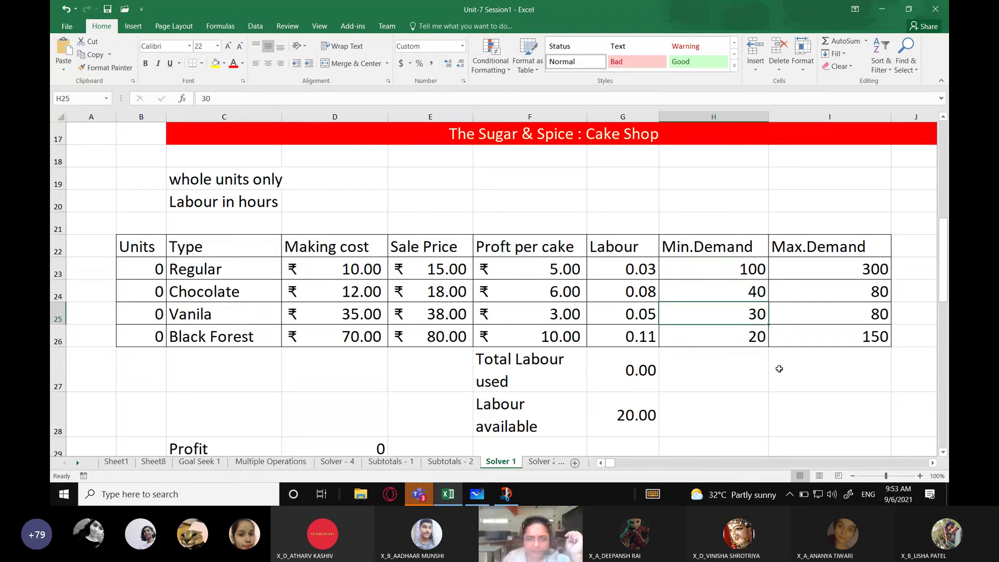
left_click(729, 340)
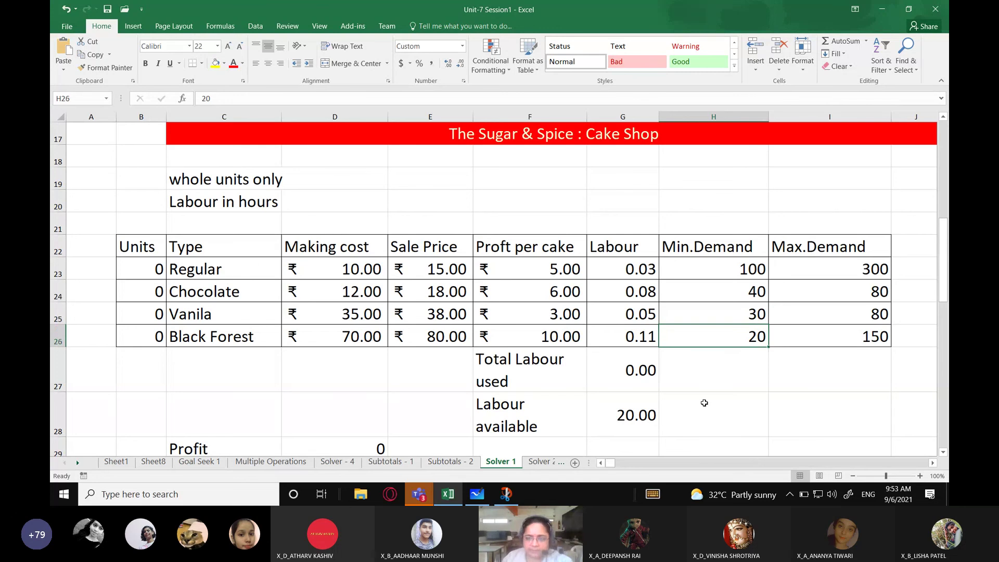
Step: Examine the maximum demand in I23:I26, comparing the Regular and Black Forest cakes
left_click_drag(843, 269, 843, 336)
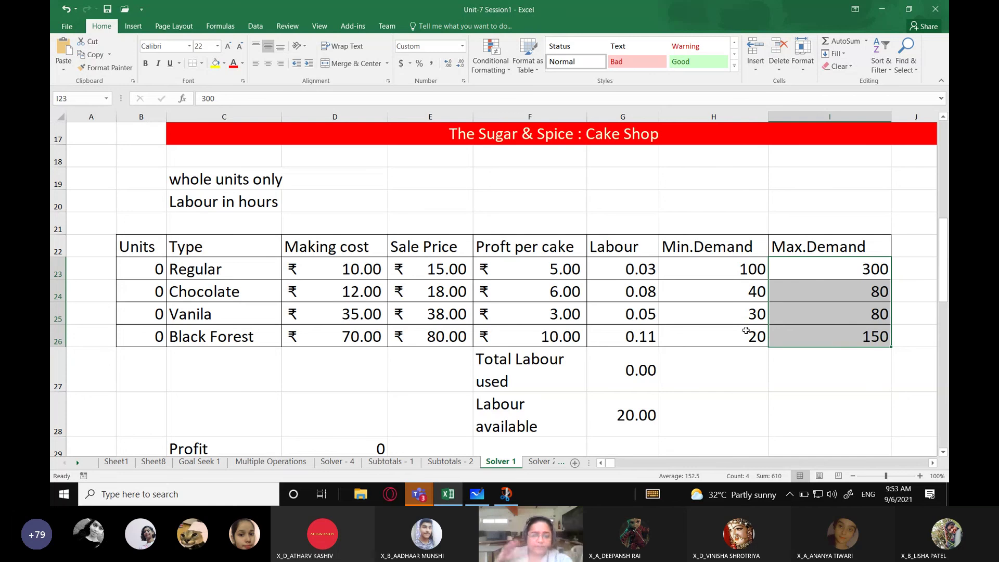
left_click(860, 276)
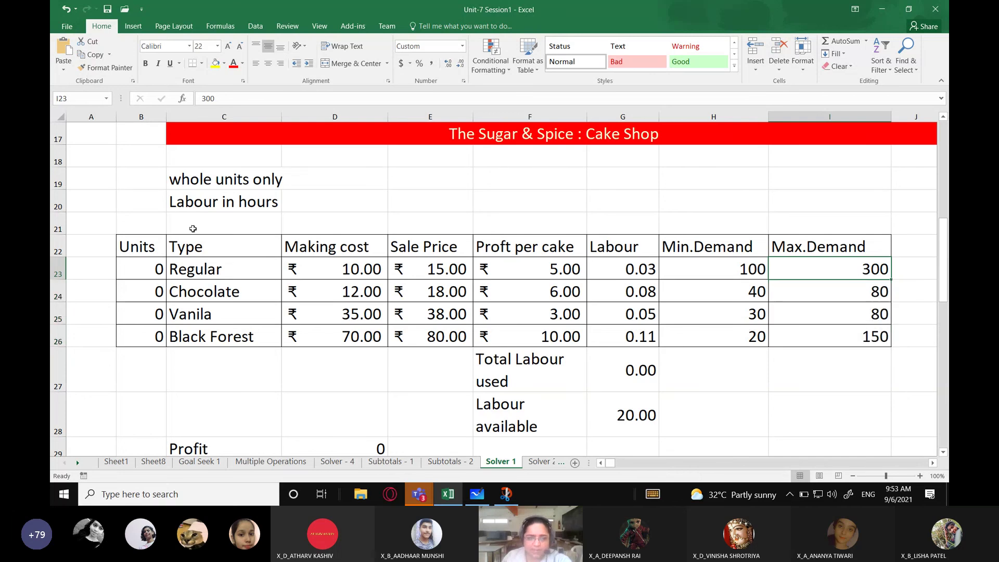
left_click(216, 270)
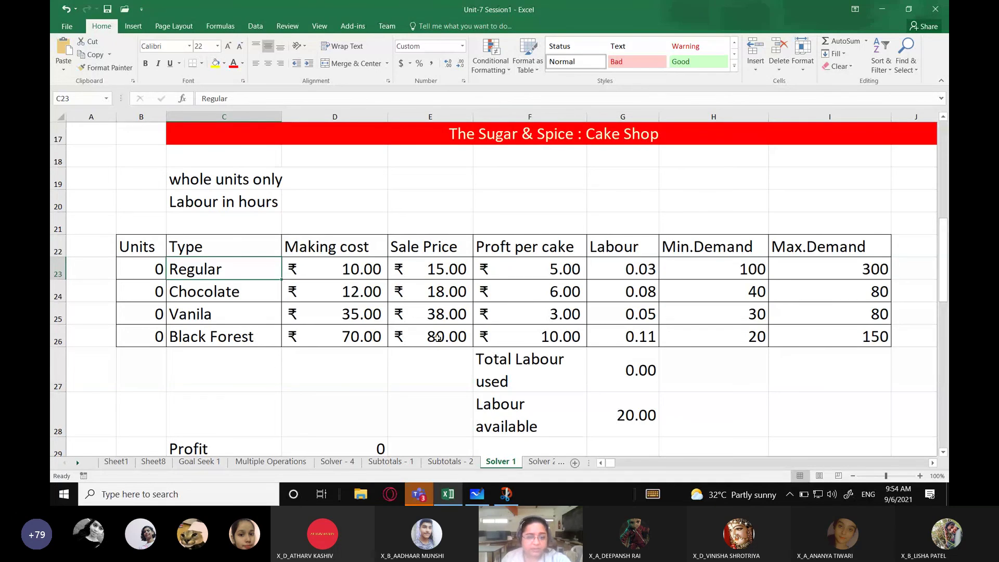
left_click(858, 339)
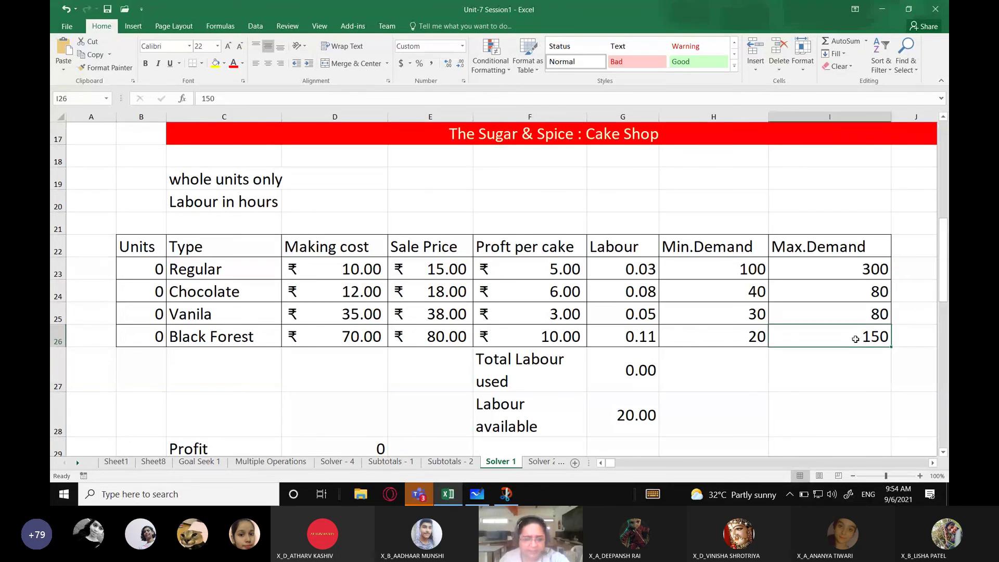
left_click(861, 268)
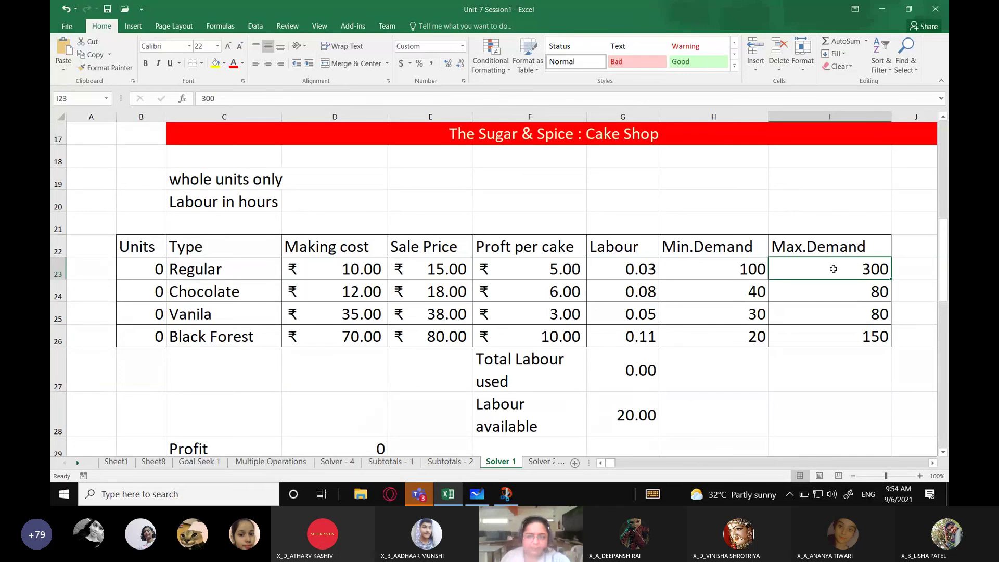
Step: Compare the minimum and maximum demand across the cake types and check the Black Forest cake's labour in G26
left_click(215, 265)
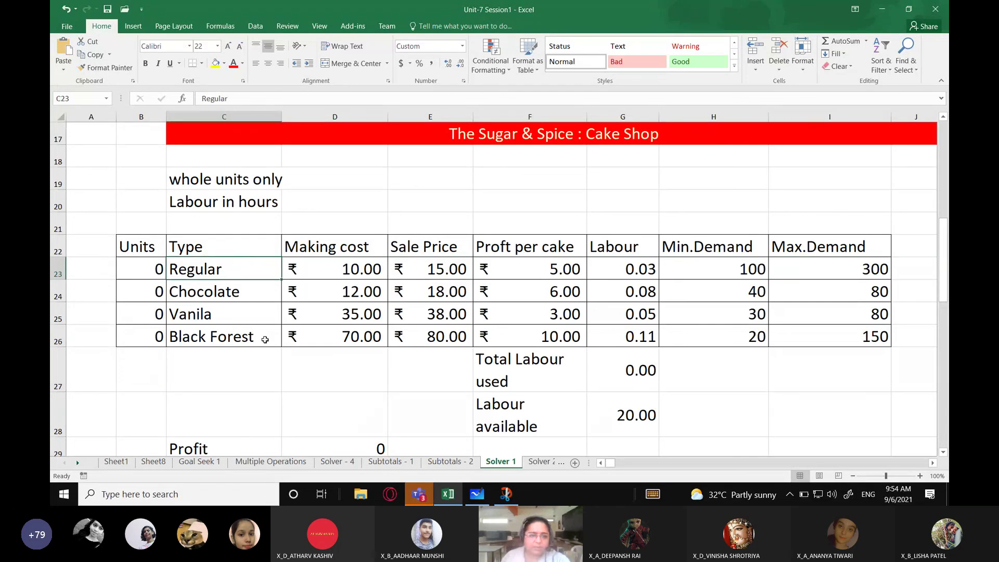
left_click(825, 287)
left_click(247, 292)
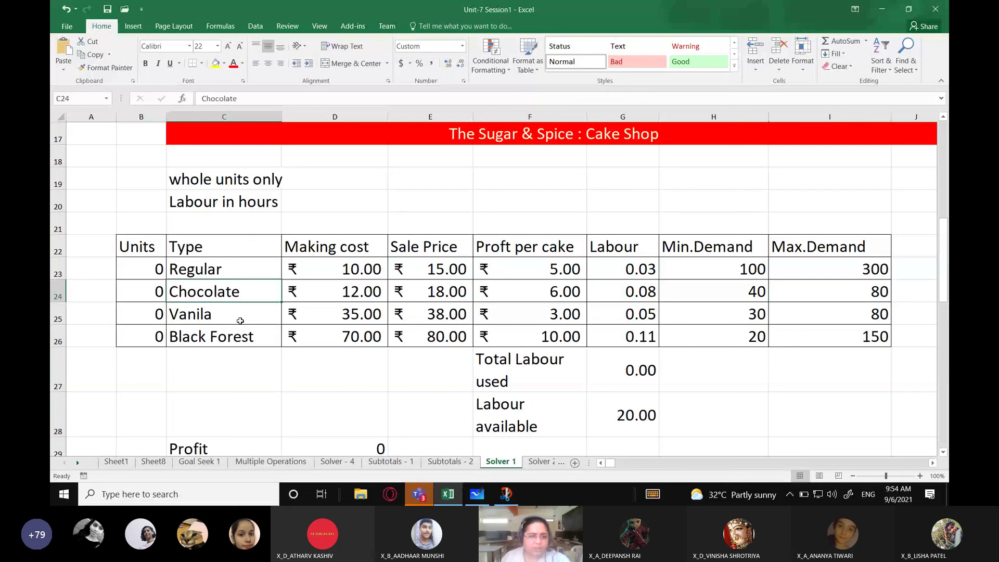
left_click(240, 320)
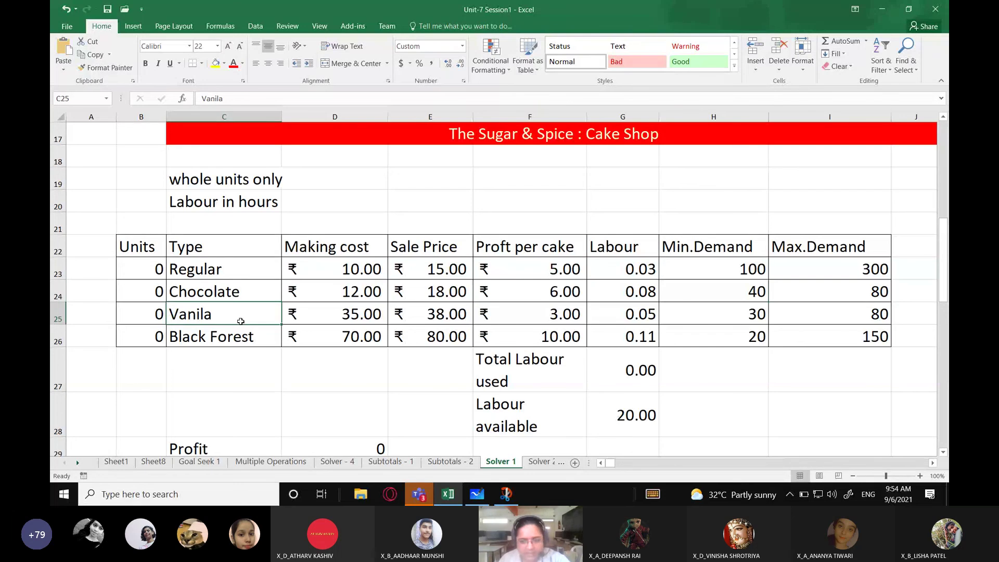
left_click_drag(728, 268, 728, 337)
left_click_drag(829, 268, 834, 333)
left_click(645, 326)
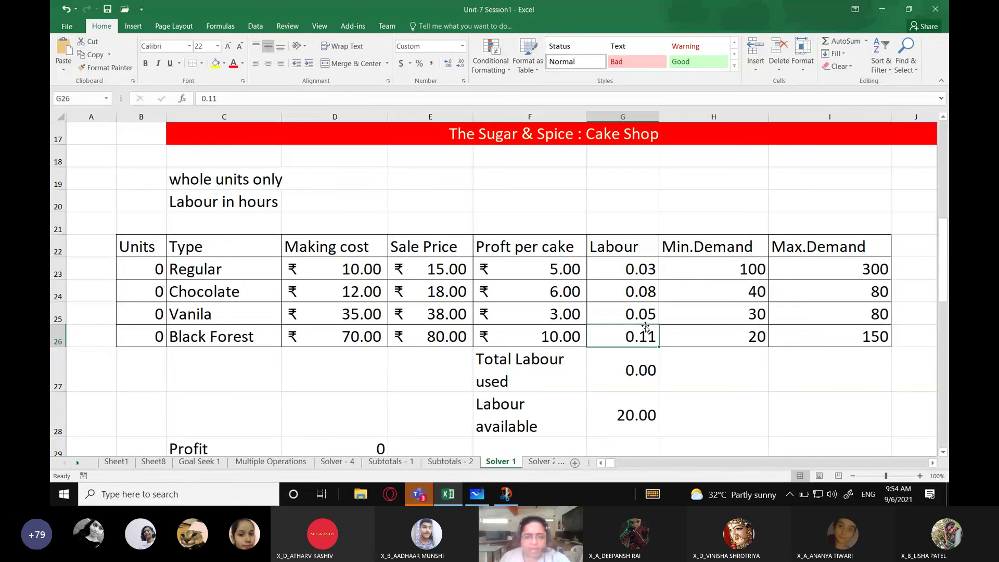
Step: Check the total labour formula in G27, then switch to Microsoft Whiteboard and write Sumproduct above the columns a, b, c and d, e, f
scroll(633, 380, "down", 1)
left_click(630, 307)
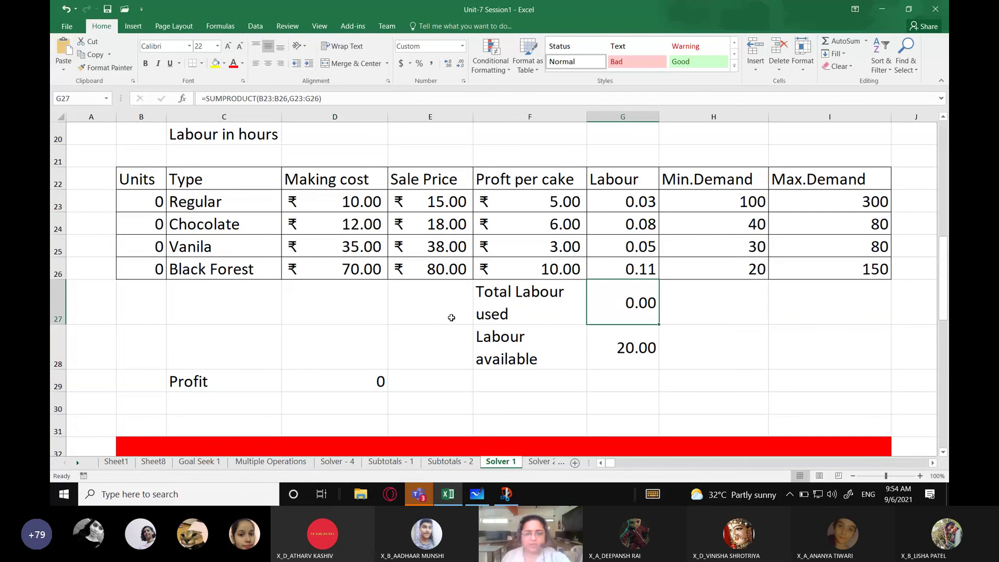
left_click(477, 494)
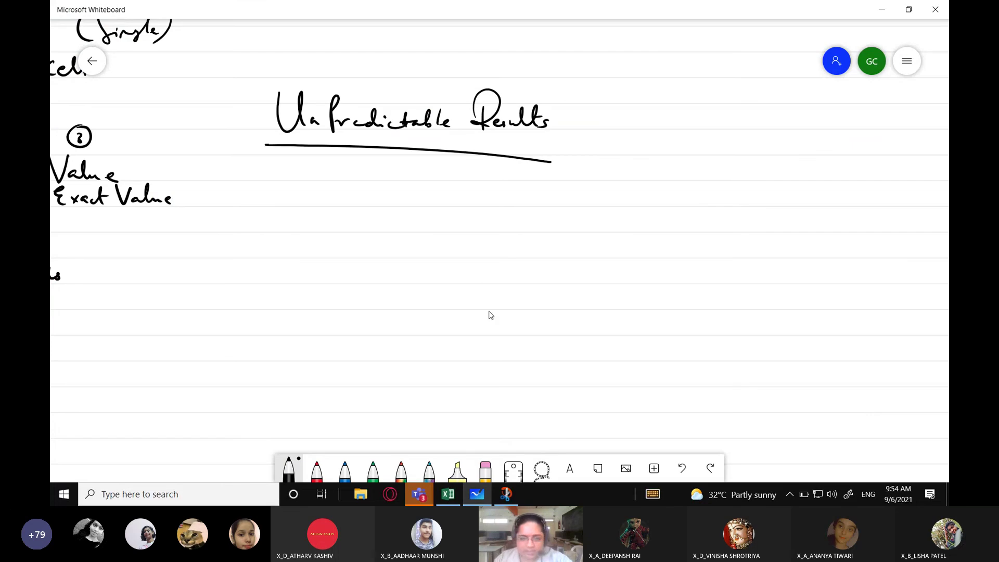
mouse_move(287, 213)
left_mouse_down()
mouse_move(280, 223)
mouse_move(320, 229)
mouse_move(379, 227)
mouse_move(394, 211)
mouse_move(405, 219)
left_mouse_up()
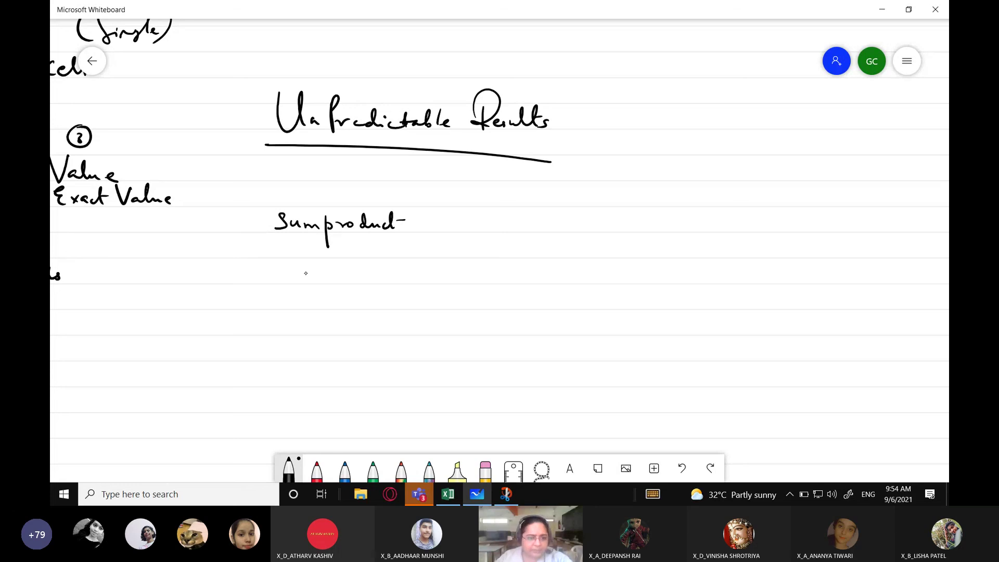
left_click_drag(277, 268, 277, 331)
left_click_drag(392, 272, 397, 263)
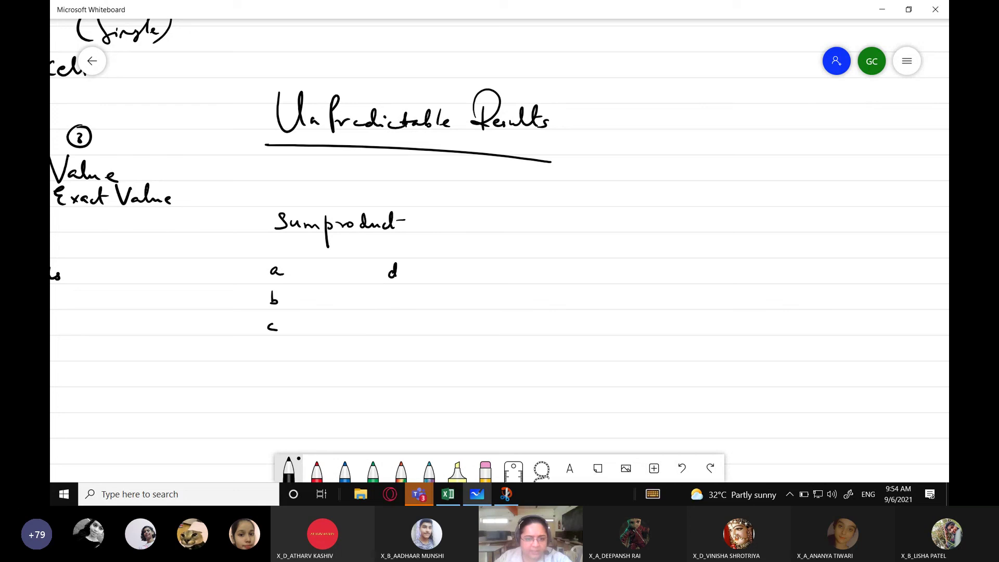
mouse_move(392, 299)
left_mouse_down()
mouse_move(391, 336)
mouse_move(398, 327)
left_mouse_up()
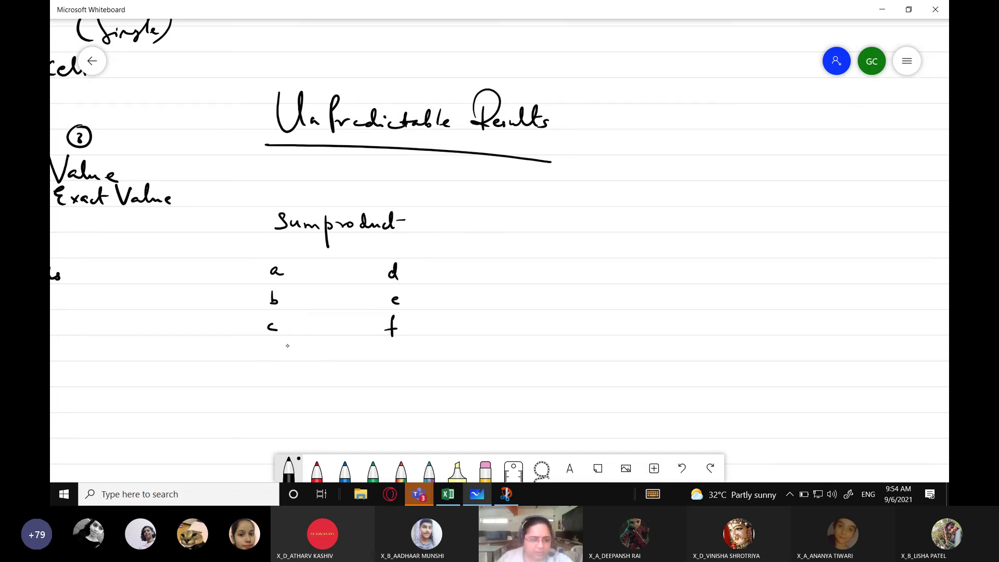
Step: Write the bracketed sum of the row-by-row products, starting with a×d, beneath the two columns and mark it with a tick
left_click_drag(284, 373, 305, 381)
mouse_move(305, 372)
left_mouse_down()
mouse_move(296, 381)
mouse_move(322, 381)
left_mouse_up()
left_click_drag(330, 377, 372, 380)
mouse_move(371, 372)
left_mouse_down()
mouse_move(364, 380)
mouse_move(413, 378)
left_mouse_up()
mouse_move(407, 372)
left_mouse_down()
mouse_move(407, 384)
mouse_move(433, 384)
left_mouse_up()
left_click_drag(442, 376, 460, 391)
left_click_drag(456, 379, 468, 378)
left_click_drag(475, 367, 455, 406)
left_click_drag(273, 356, 275, 400)
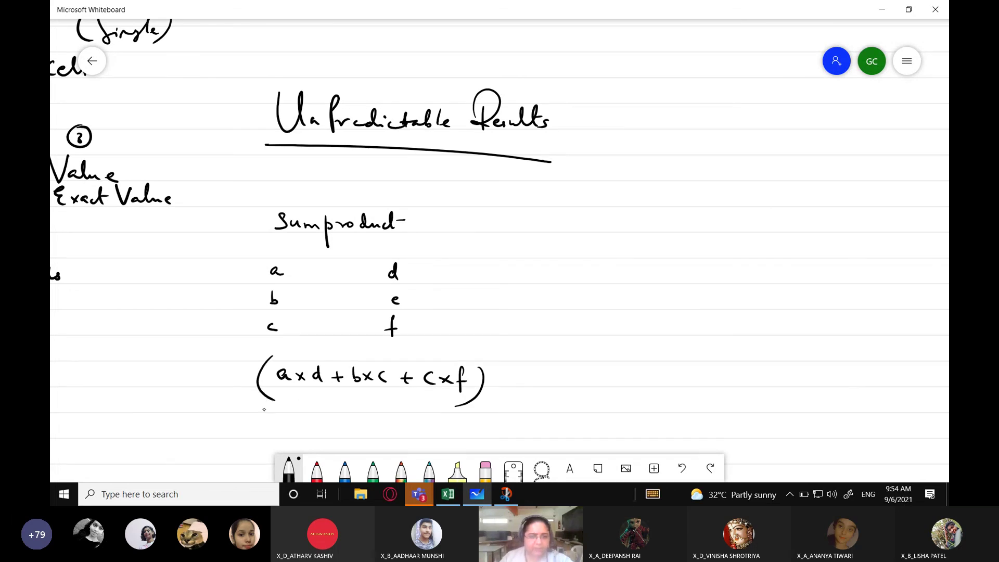
left_click_drag(255, 353, 233, 362)
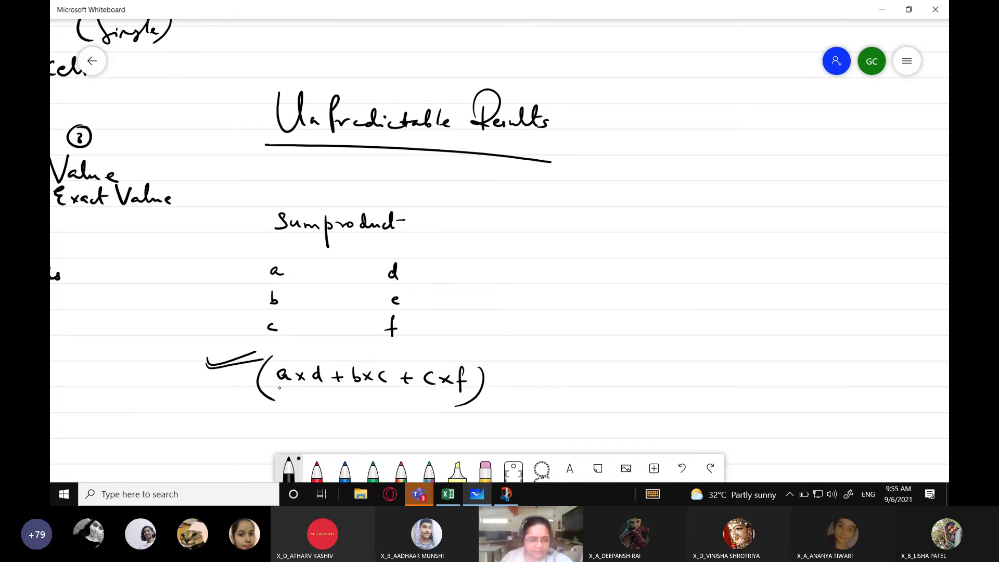
Step: Switch back to Excel, clear the total labour used formula from G27 and highlight the cake units in B23:B26
key("alt+Tab")
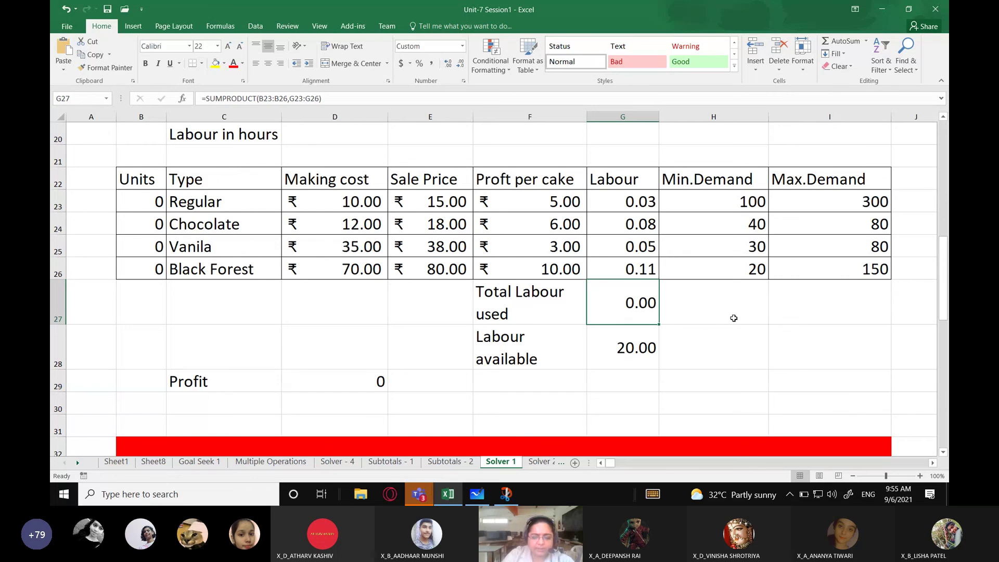
key("Delete")
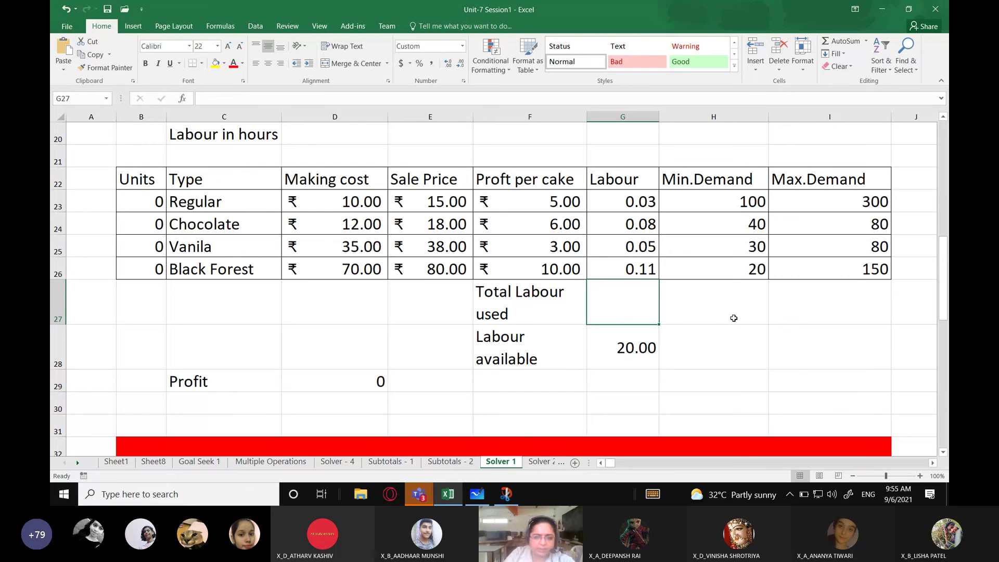
left_click(136, 201)
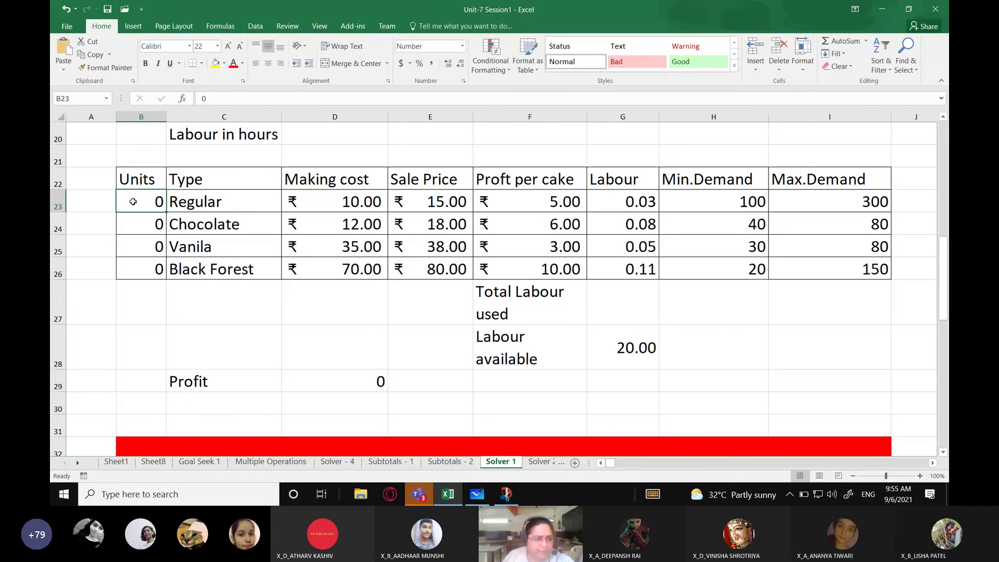
key("shift+Down")
key("shift+Down")
key("shift+Down")
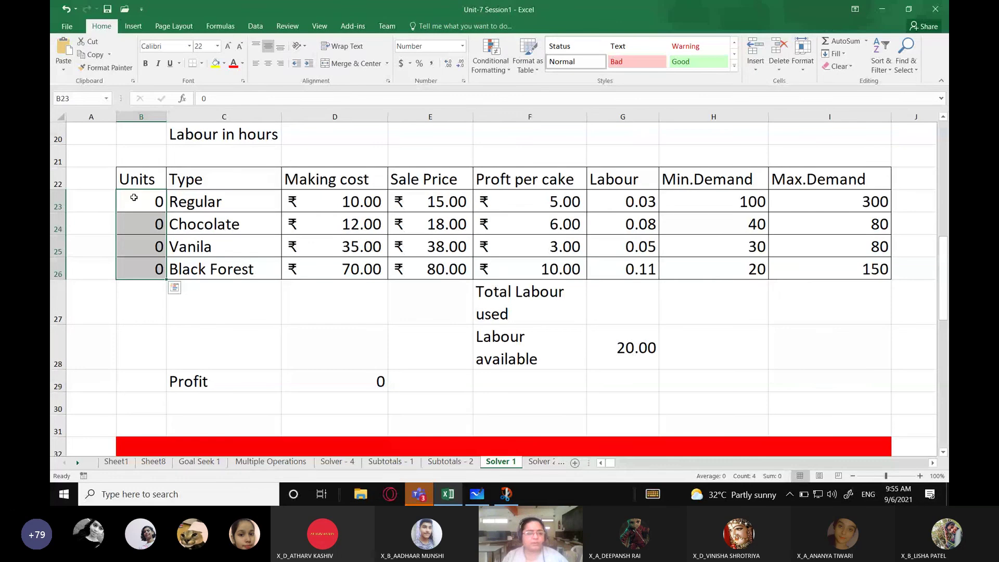
Step: Try 1 and then 2 as the number of Regular cake units in B23
left_click(134, 197)
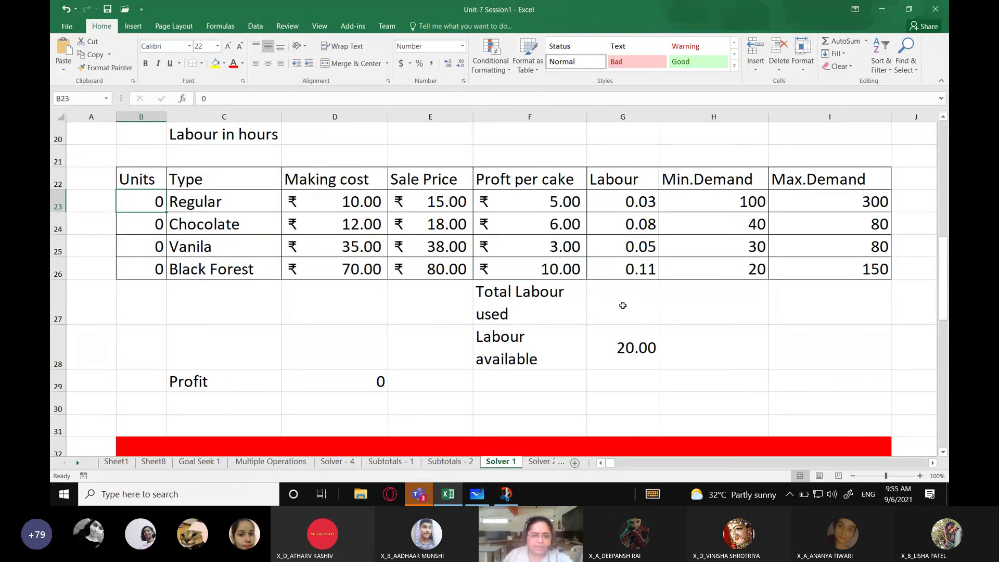
type("1")
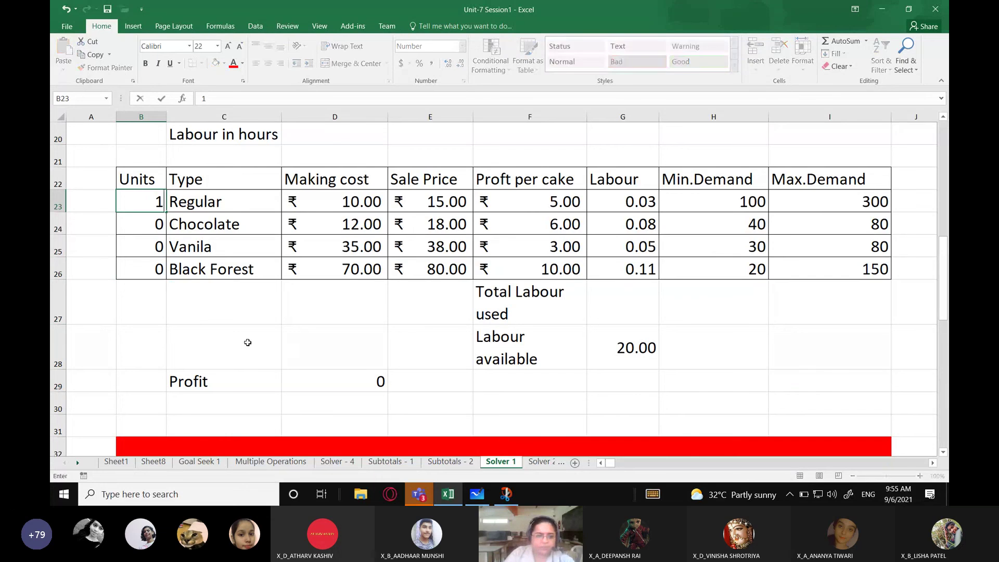
key("Return")
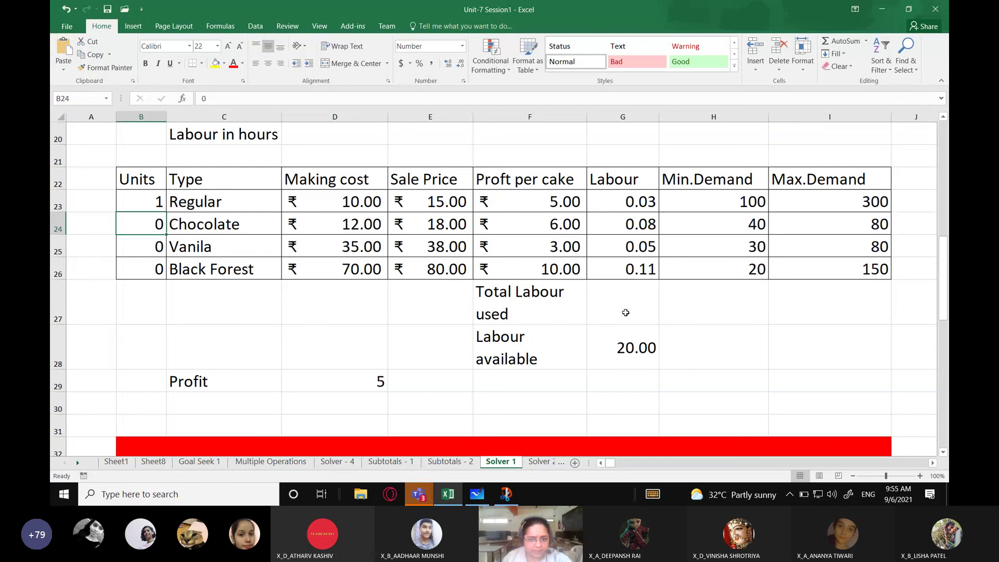
left_click(159, 201)
type("2")
key("Return")
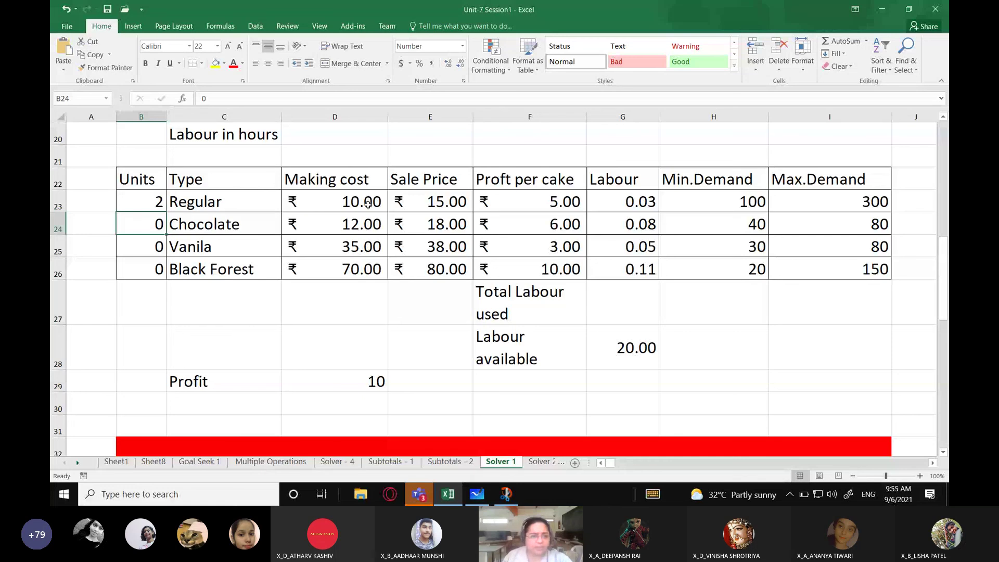
Step: Compare the units in column B with the labour per cake in column G across the cake types
left_click(131, 192)
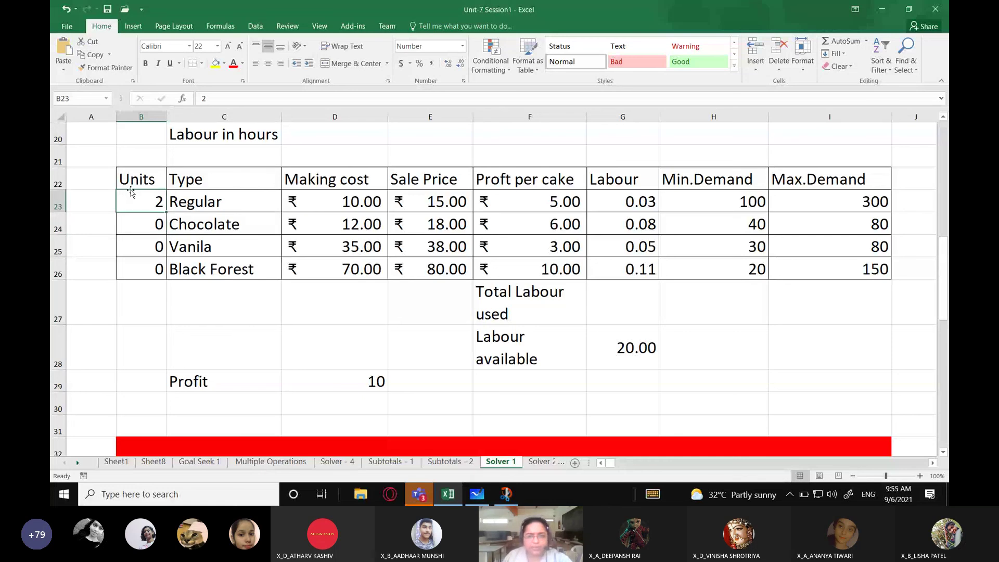
left_click(610, 201)
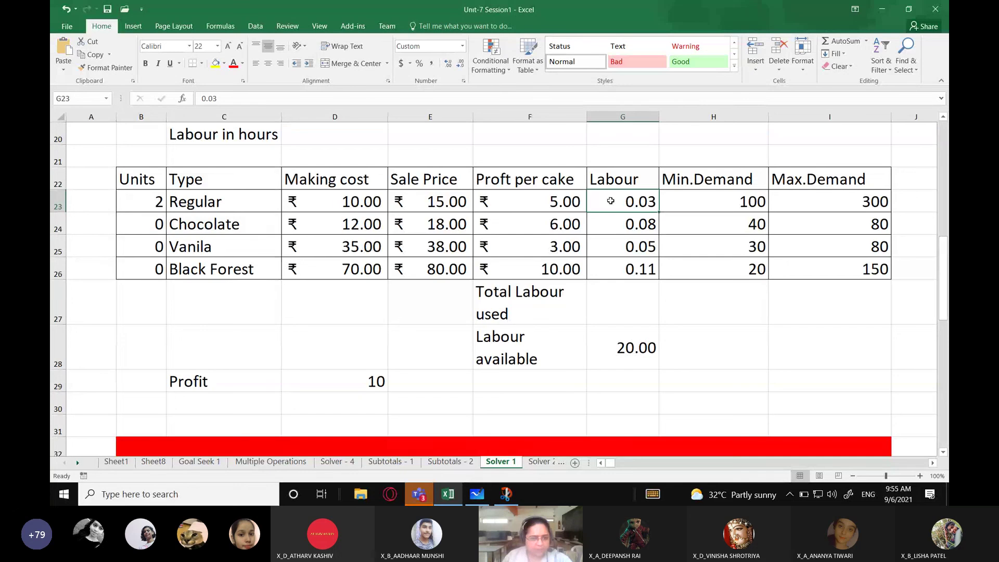
left_click(150, 230)
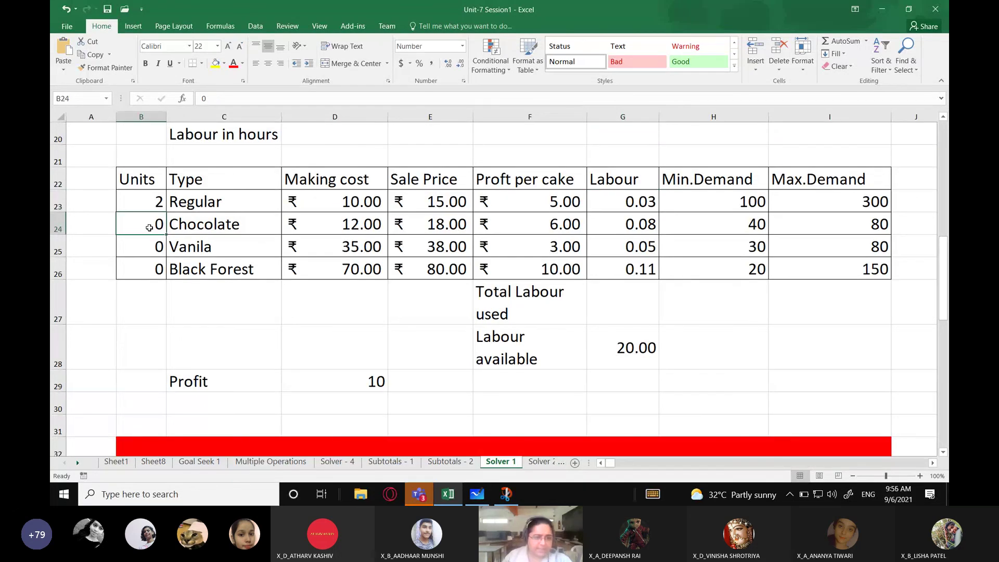
left_click(652, 224)
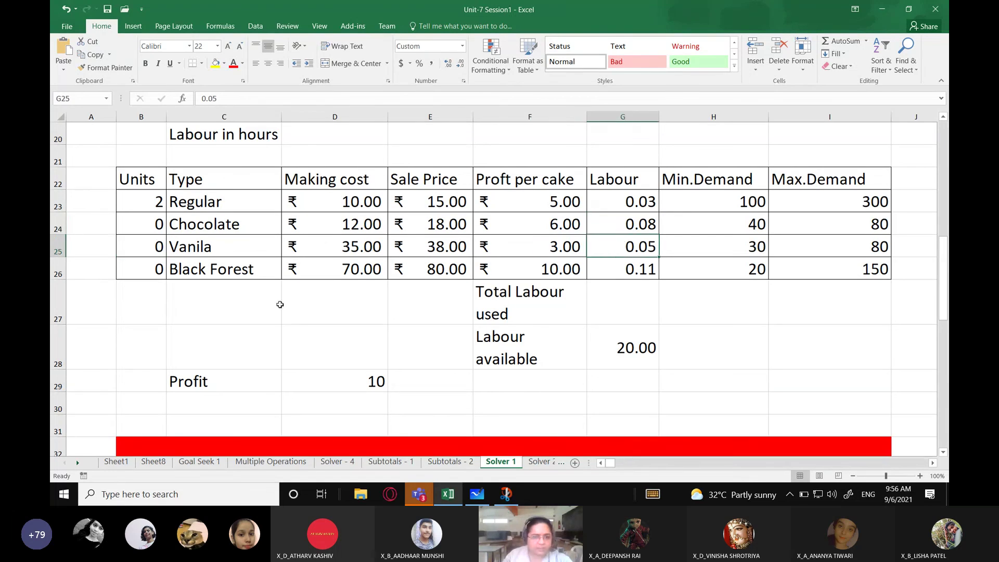
left_click(155, 270)
left_click(632, 272)
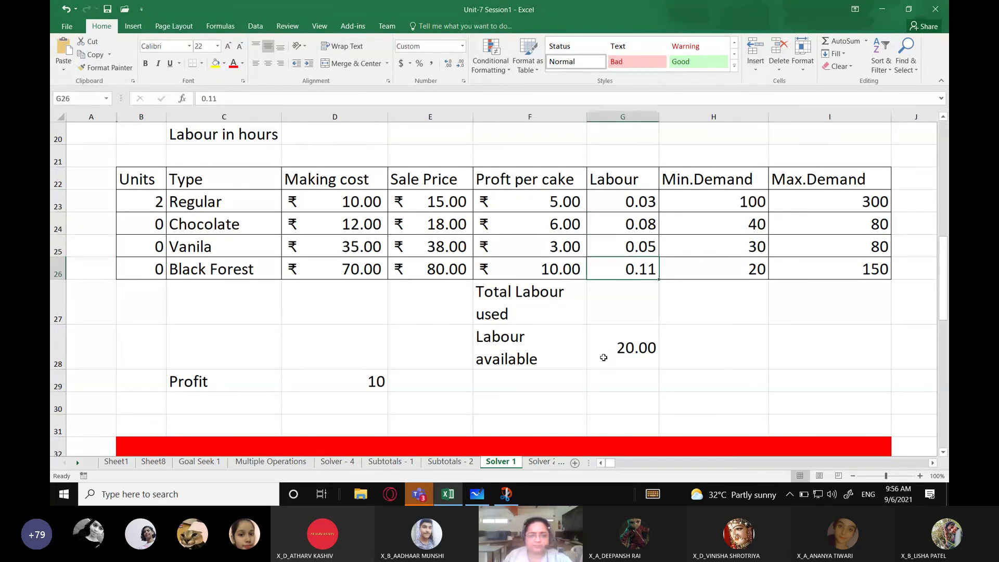
Step: Calculate the total labour used in G27 with =SUMPRODUCT(B23:B26,G23:G26)
left_click(602, 305)
type("=")
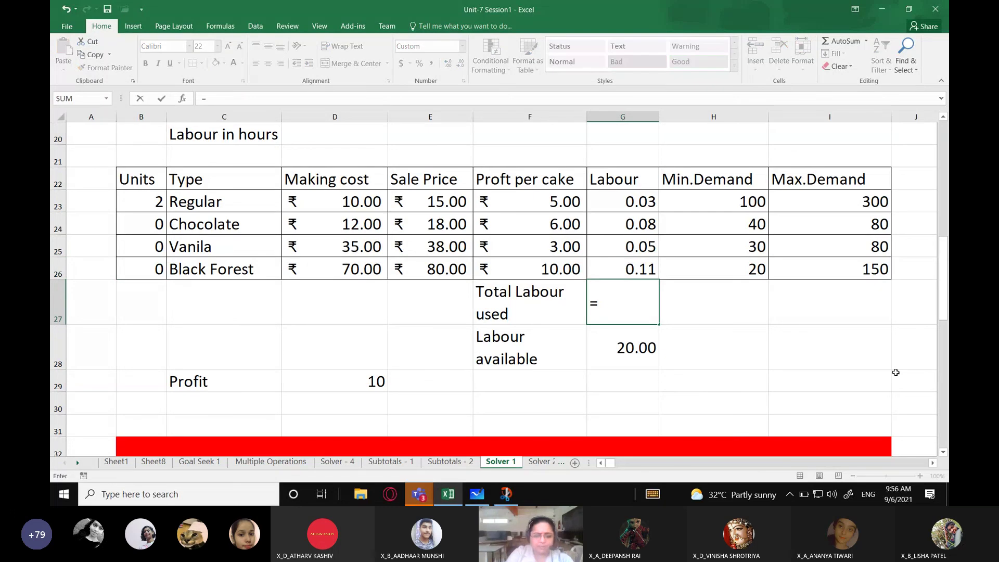
type("sumpro")
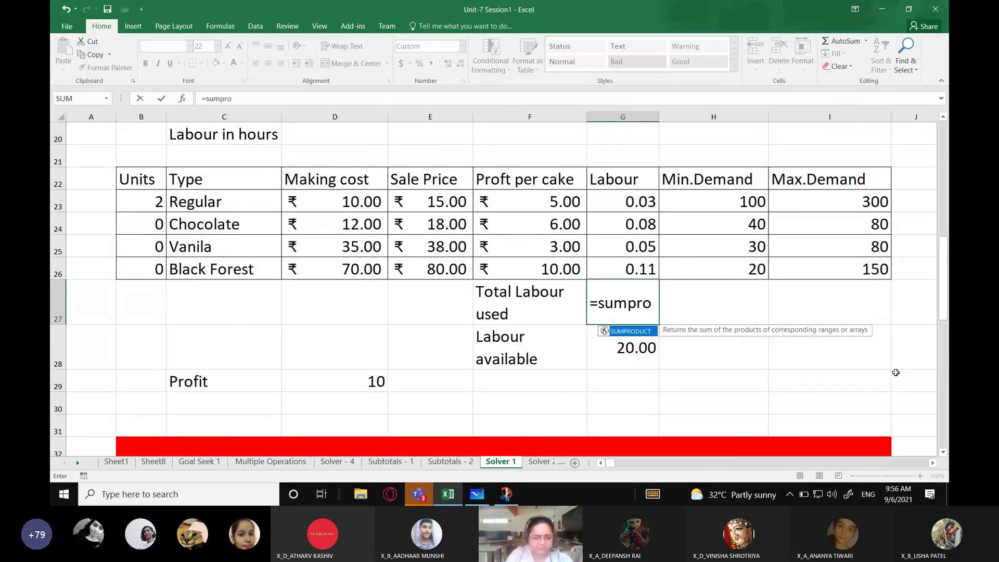
key("Tab")
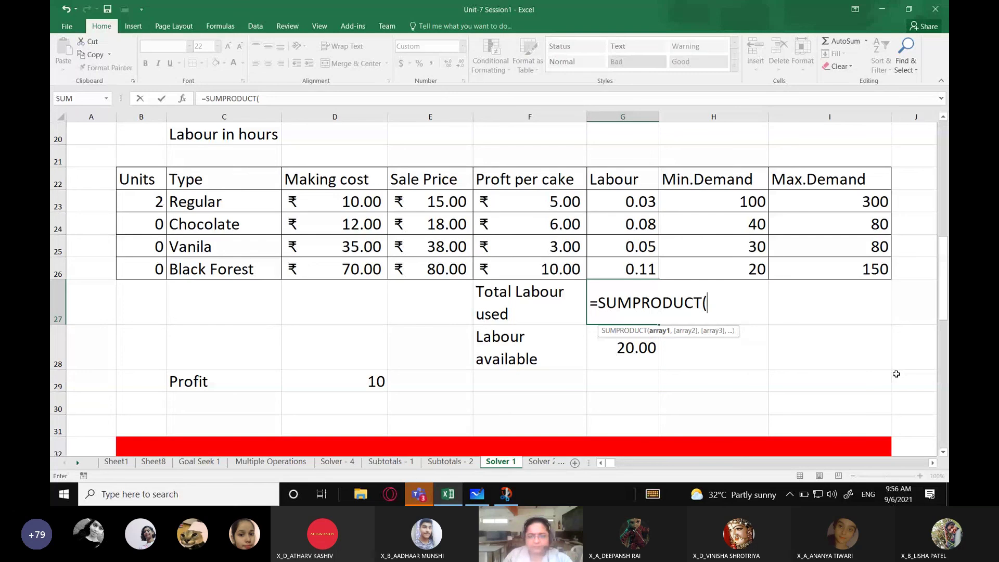
left_click(148, 208)
left_click_drag(148, 209, 148, 270)
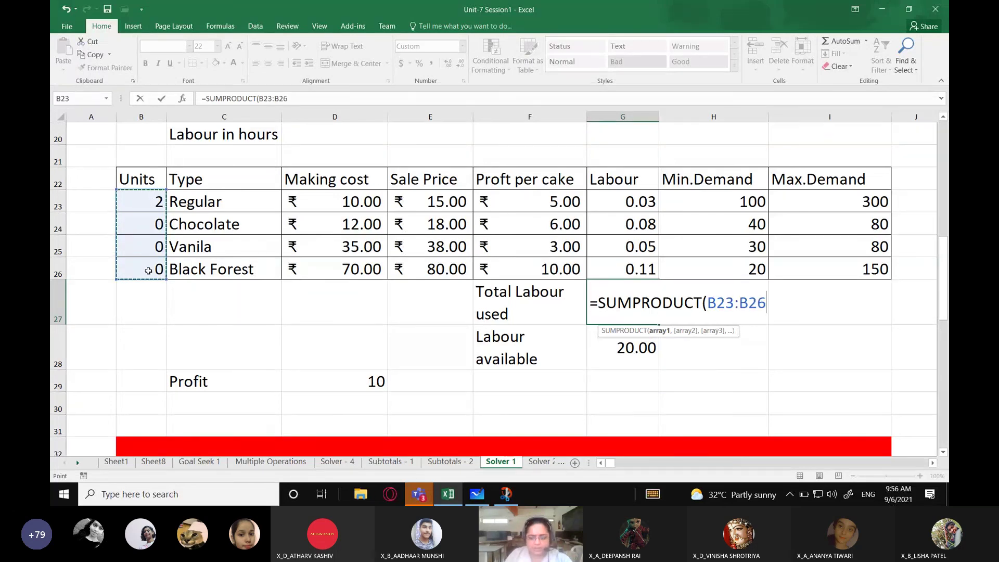
type(",")
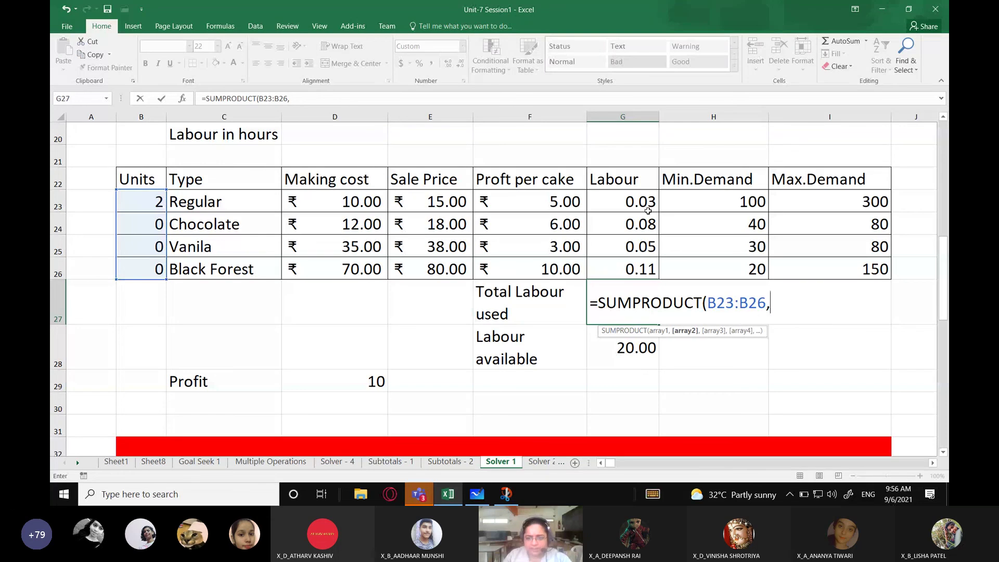
left_click_drag(648, 211, 635, 274)
type(")")
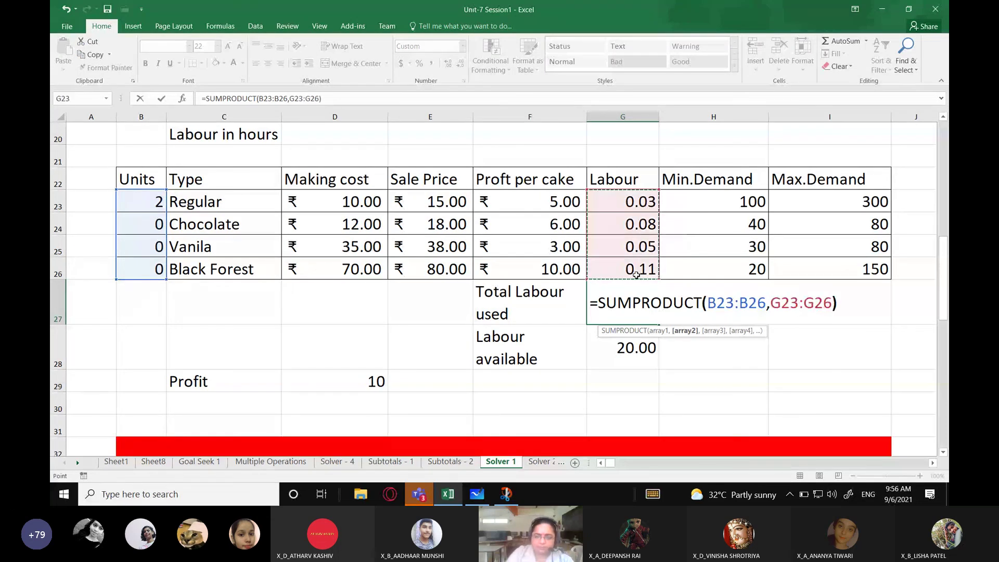
key("Return")
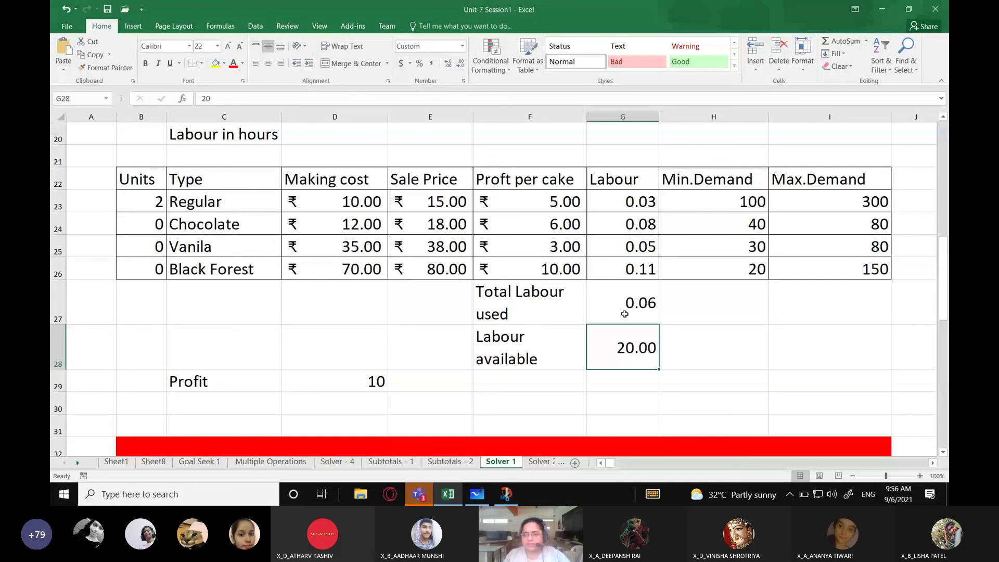
Step: Test the total labour formula by setting the Vanila cake's units in B25 to 1
left_click(158, 247)
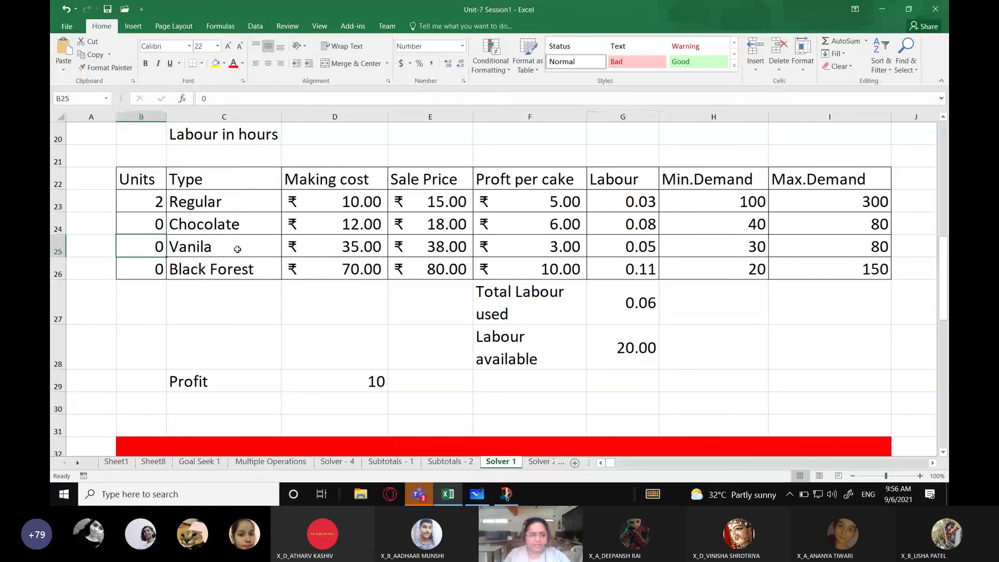
type("1")
key("Return")
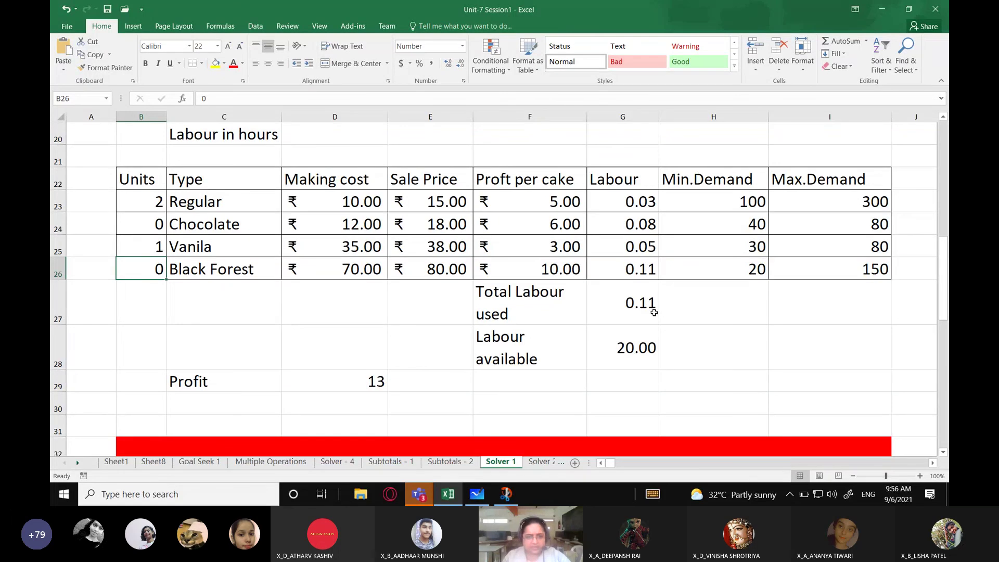
Step: Reset the Regular cake's units in B23 and the Vanila cake's units in B25 to 0
key("Up")
key("Up")
key("Up")
type("0")
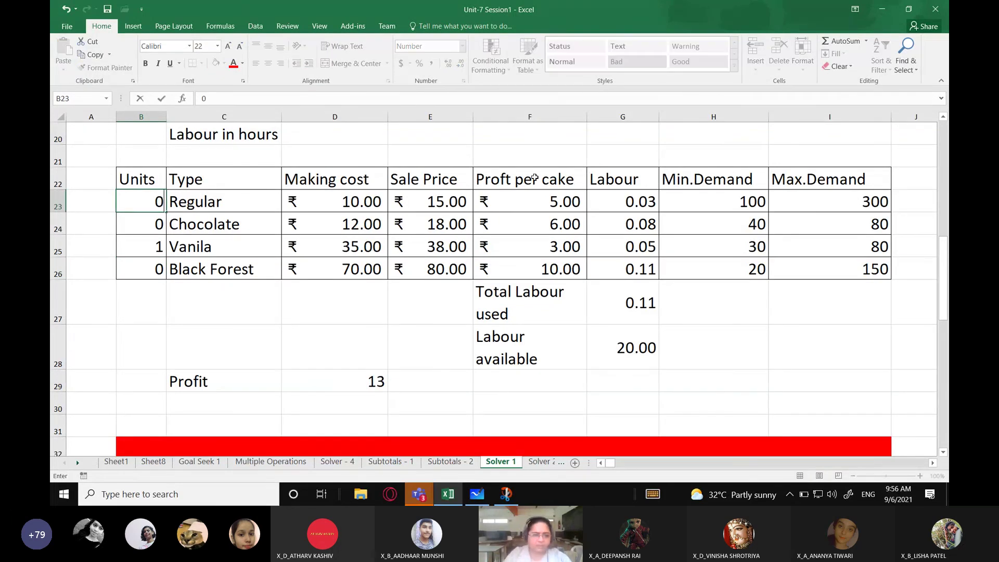
key("Down")
key("Down")
type("0")
key("Down")
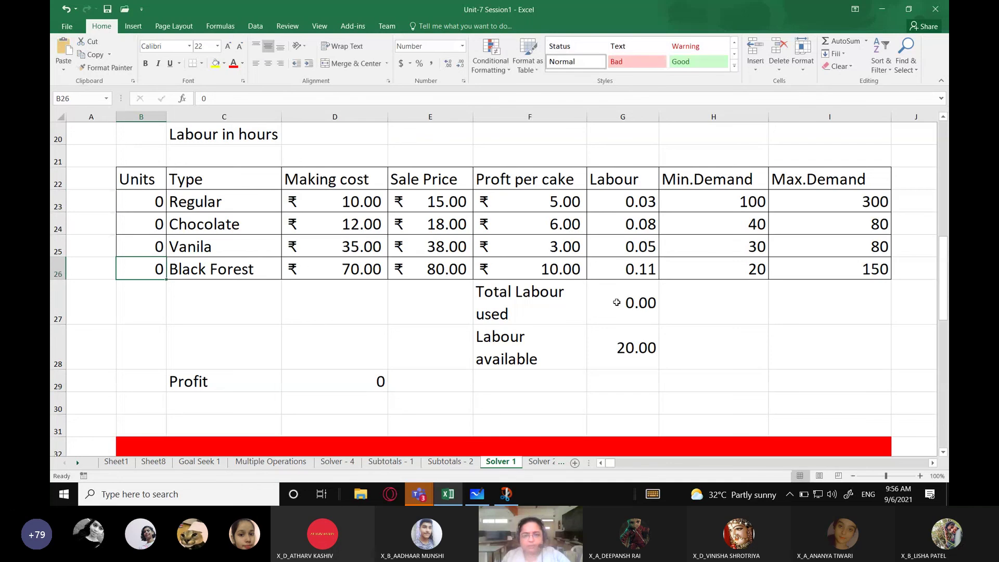
Step: Check the total labour formula in G27 and clear the profit formula from D29
left_click(616, 302)
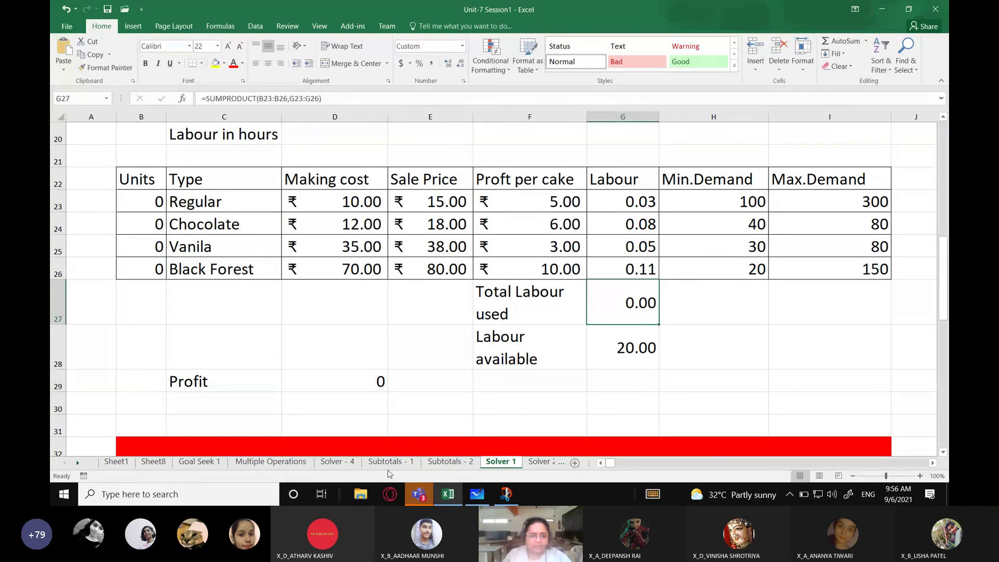
left_click(314, 390)
key("Delete")
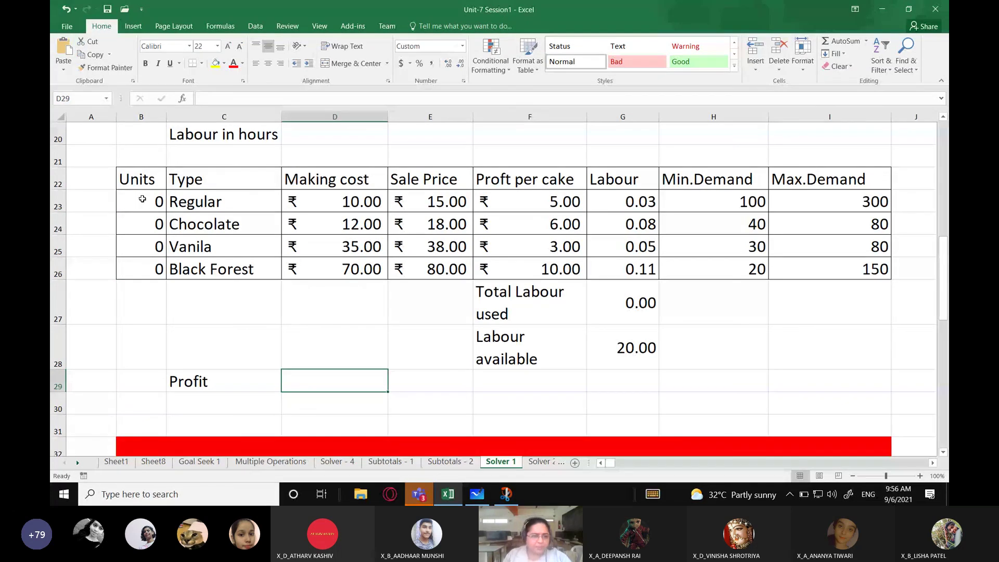
Step: Review the units in B23:B26 and the profit per cake in F23:F26, and open the Subtotals - 1 sheet
left_click_drag(141, 197, 141, 268)
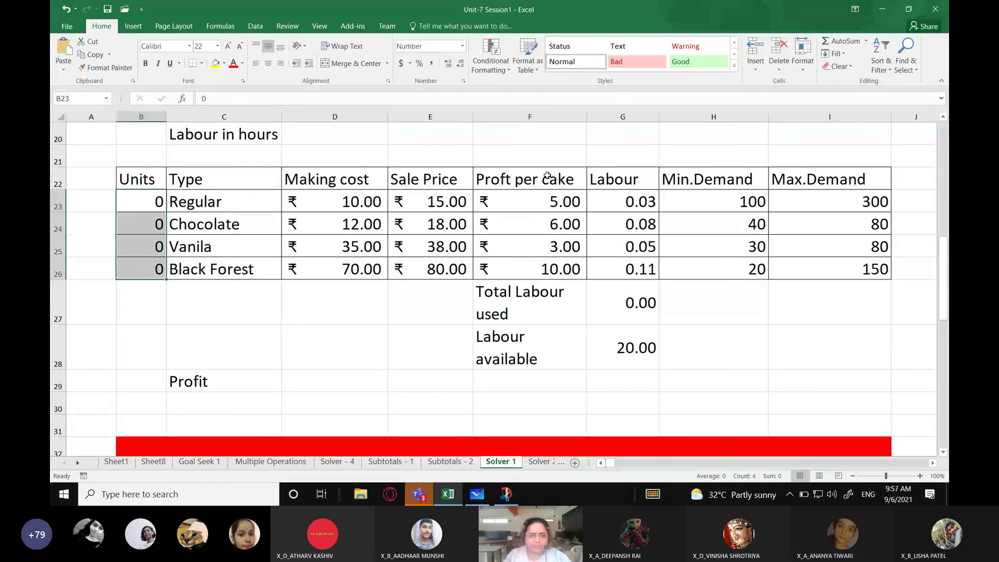
left_click_drag(530, 201, 530, 269)
left_click(390, 462)
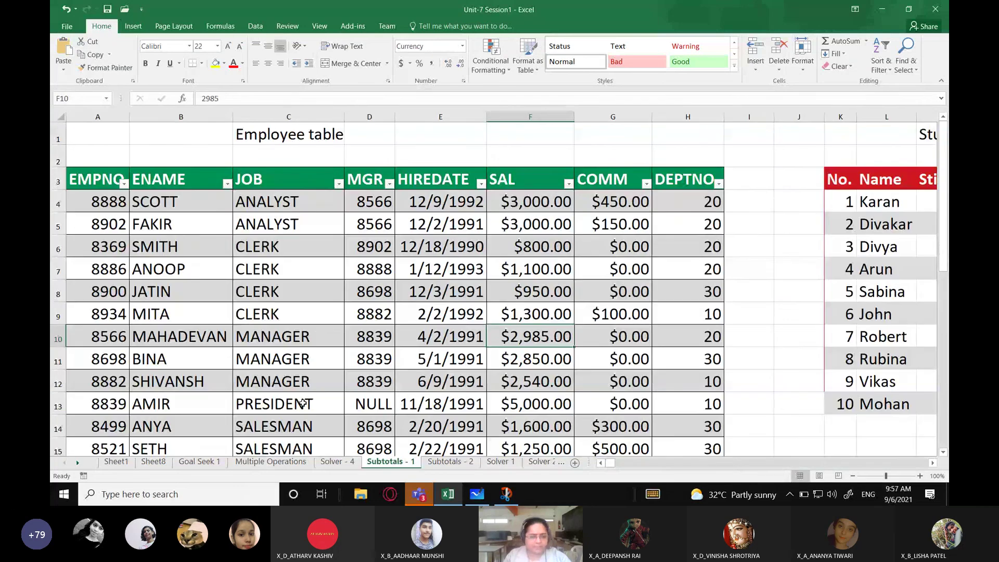
Step: Return to the Solver 1 sheet and enter =SUMPRODUCT(B23:B26,F23:F26) as the profit formula in D29
left_click(492, 462)
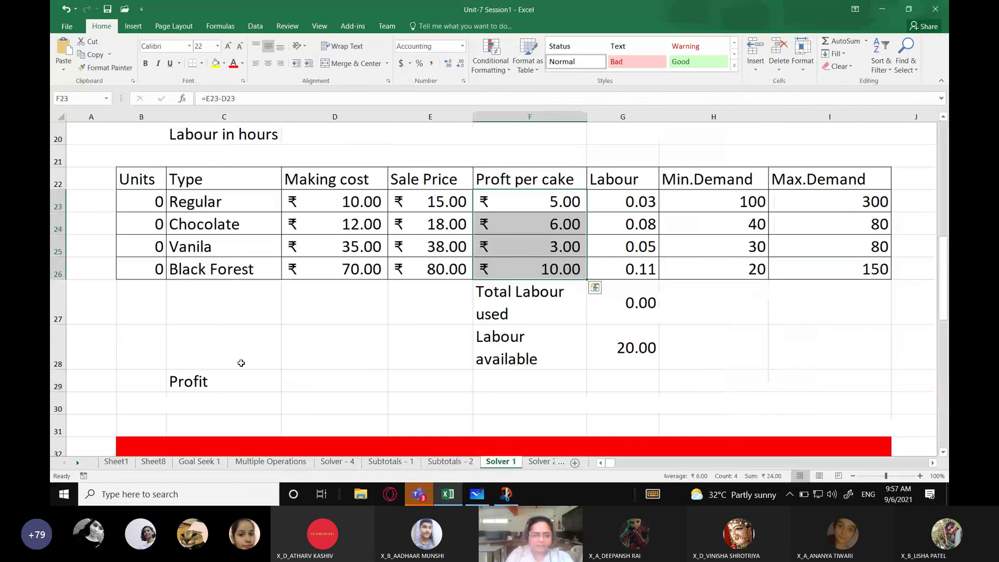
left_click(332, 381)
type("=sumprod")
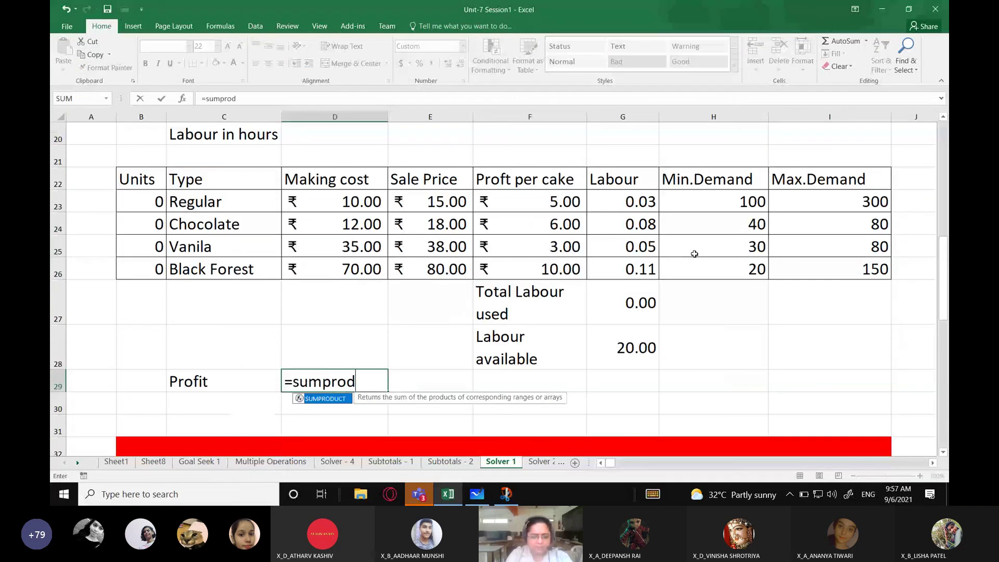
type("uct(")
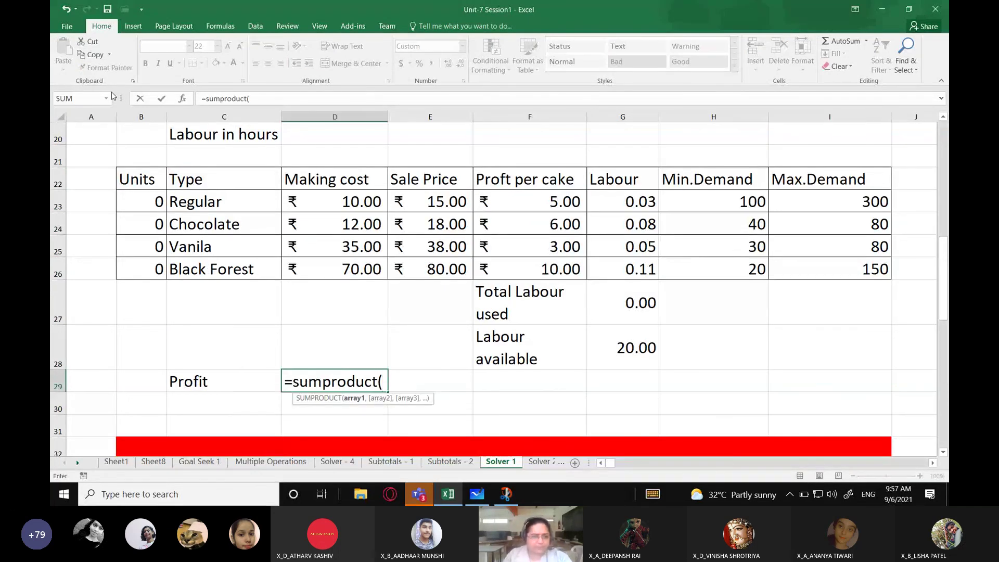
left_click_drag(146, 208, 144, 272)
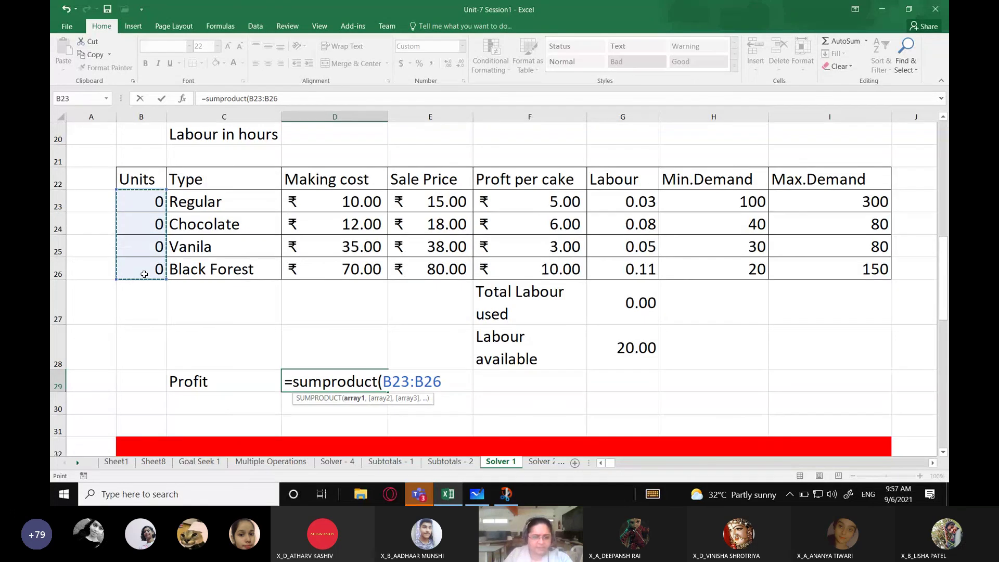
type(",")
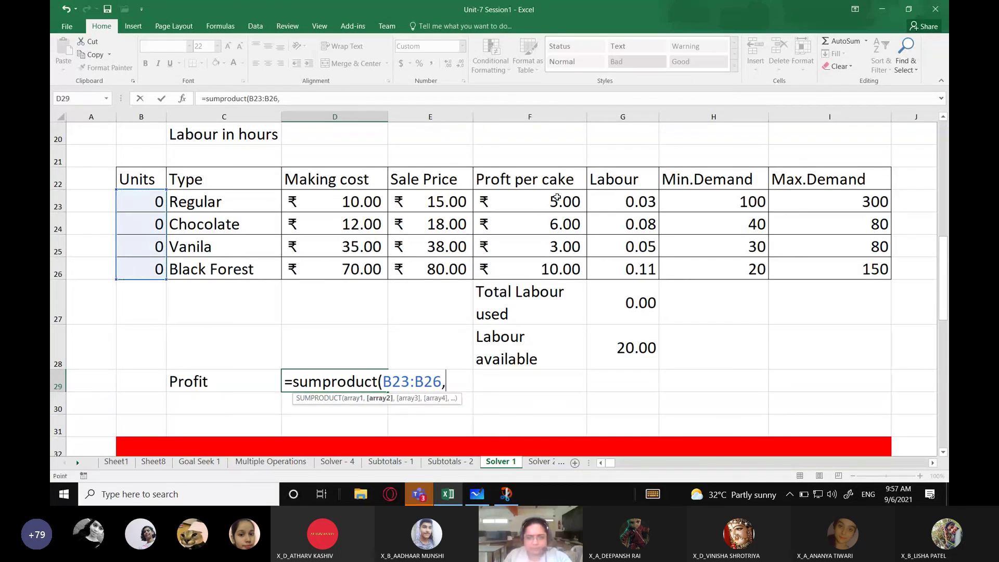
left_click_drag(557, 198, 570, 268)
type(")")
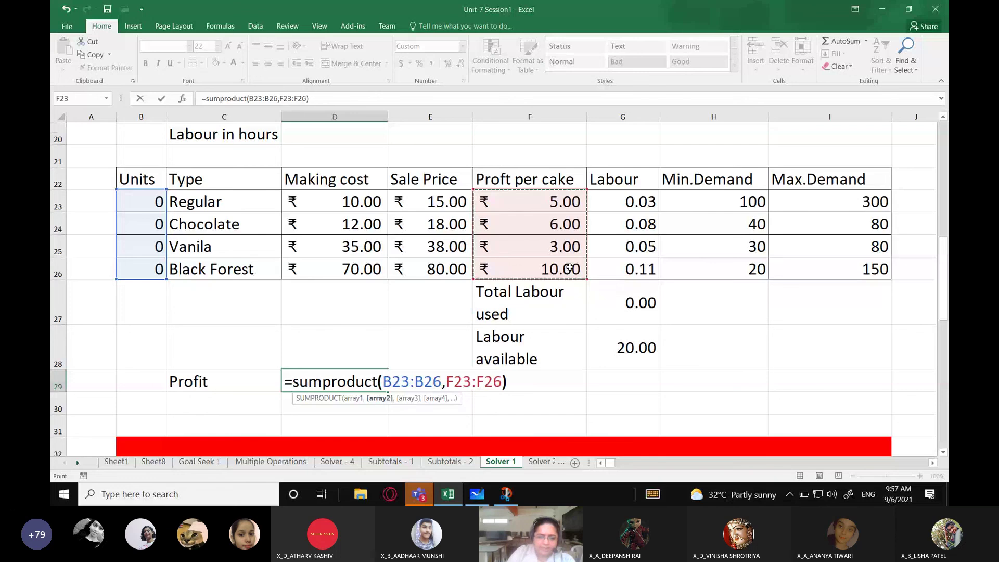
key("Return")
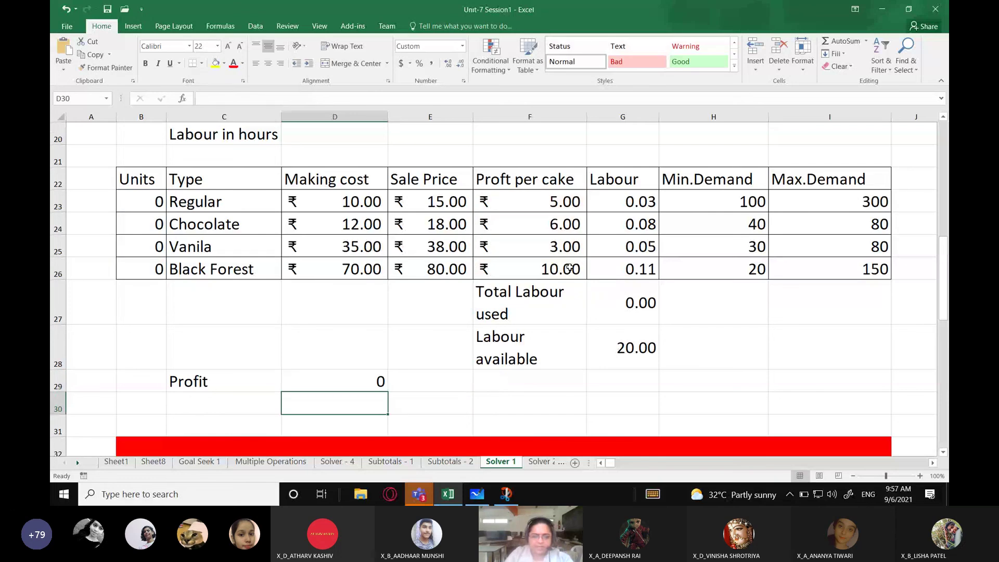
Step: Format the profit in D29 with the Indian rupee accounting format
left_click(356, 380)
left_click(410, 63)
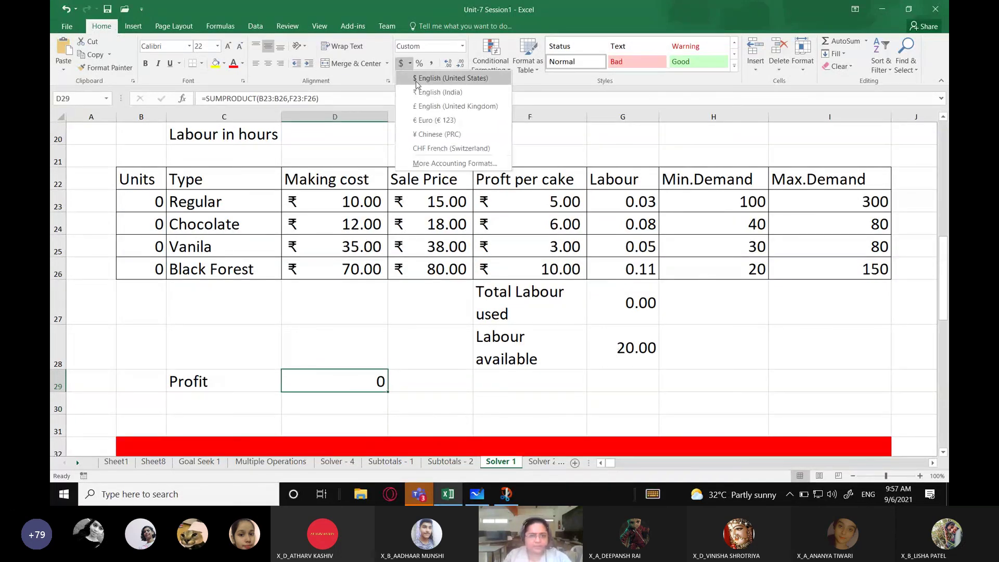
left_click(437, 70)
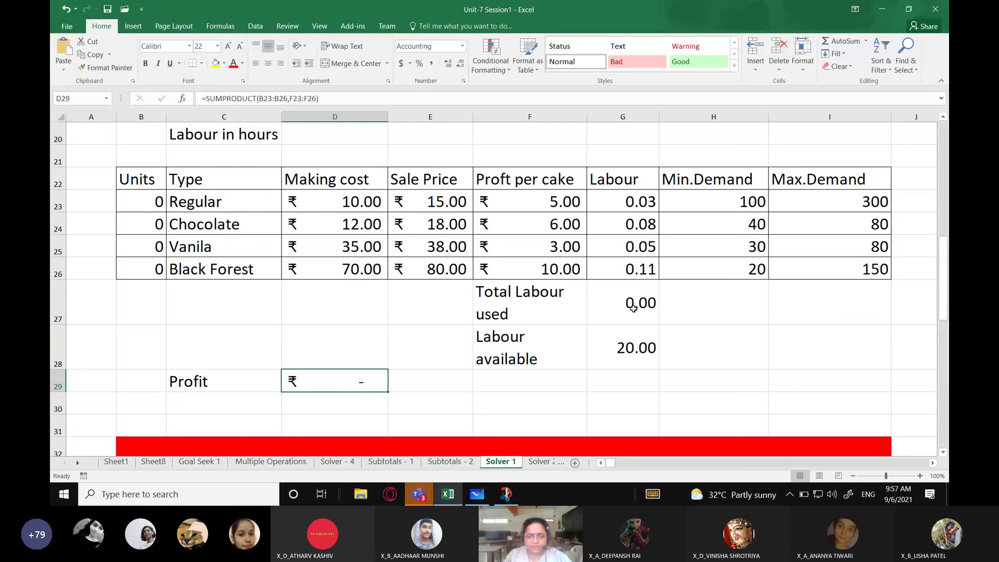
key("Right")
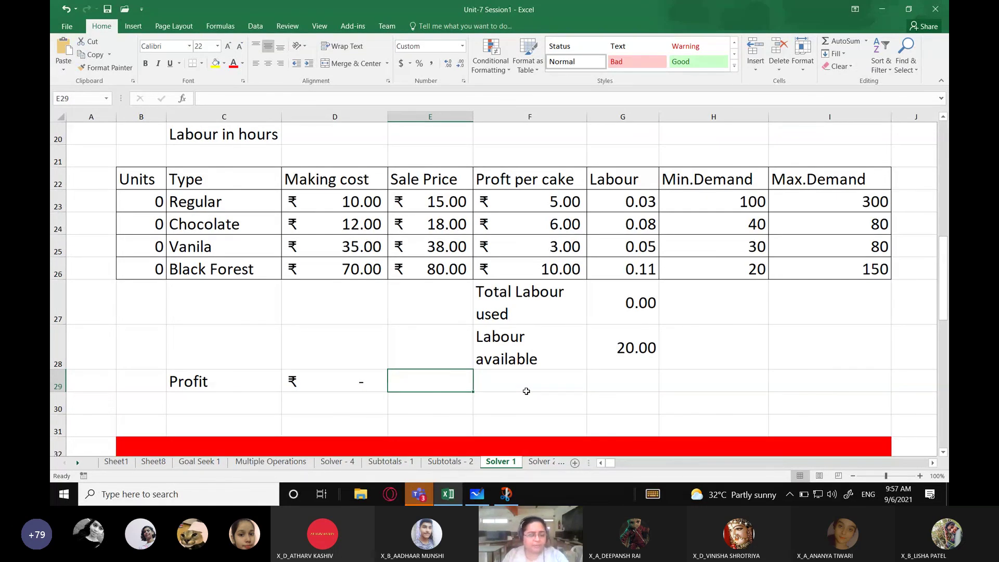
Step: Review the units in B23:B26 and the cake types in C23:C26
left_click_drag(146, 202, 141, 268)
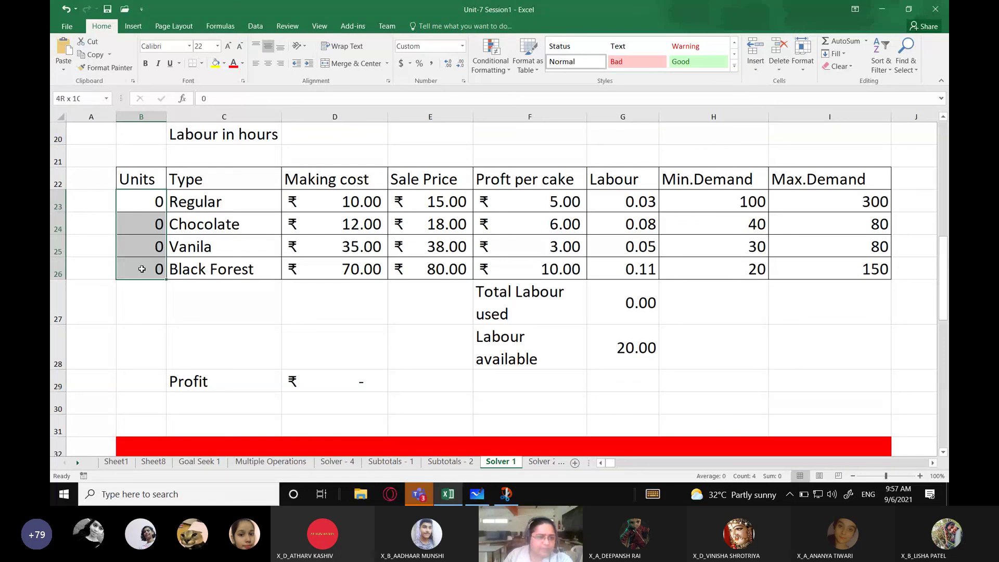
left_click_drag(203, 201, 207, 268)
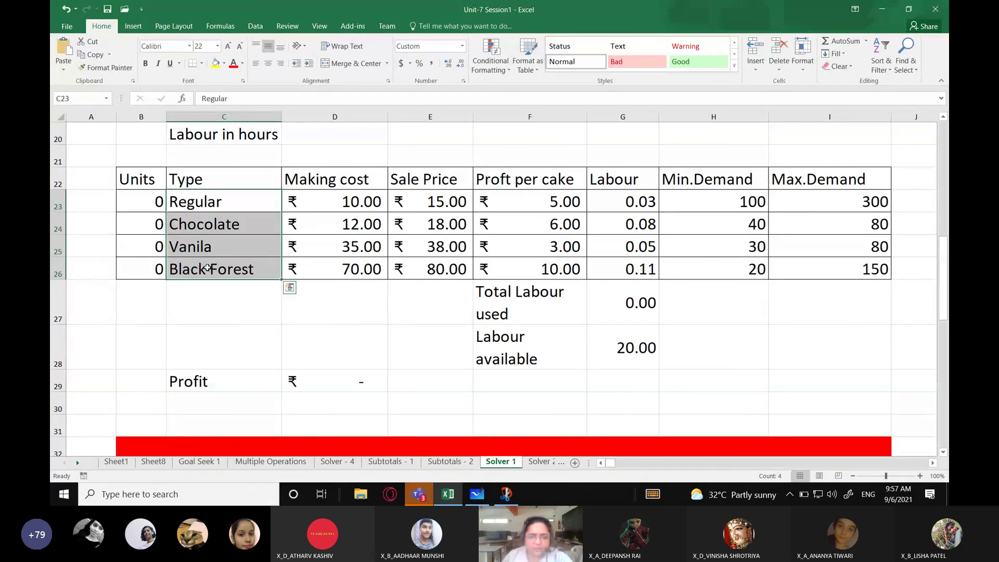
left_click(379, 365)
Step: Open Solver with the profit cell D29 selected and reset all of its existing parameters and constraints
left_click(337, 379)
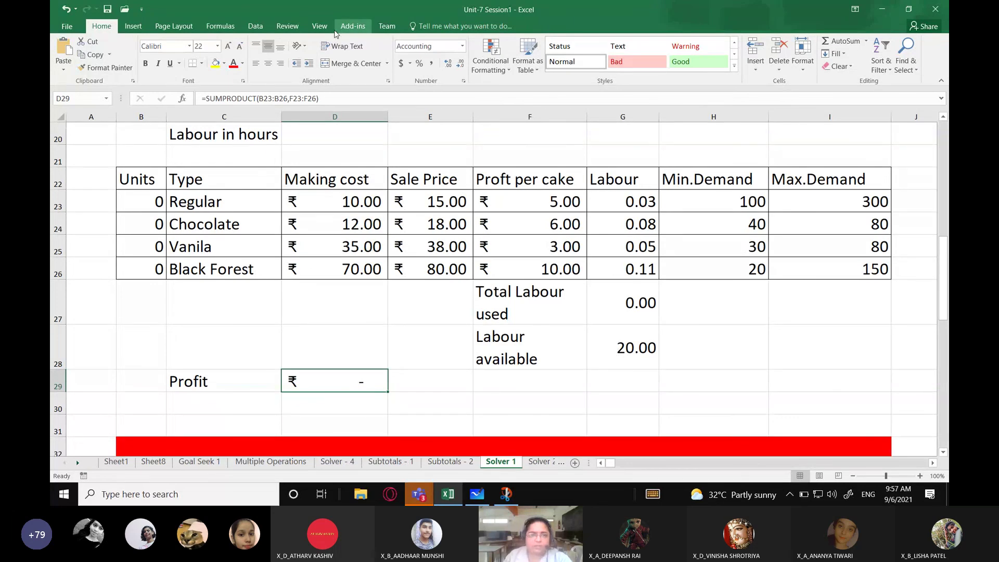
left_click(267, 30)
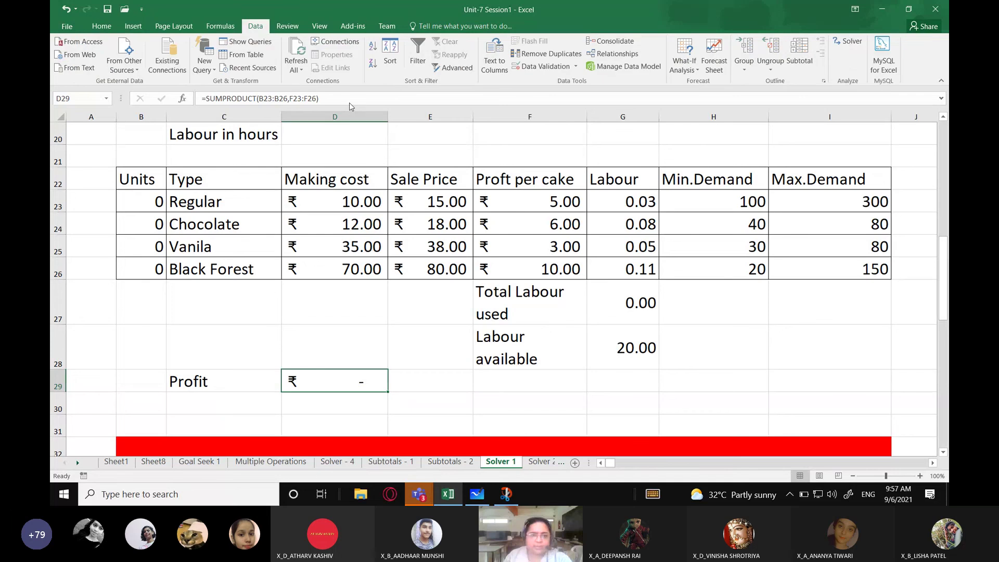
left_click(848, 42)
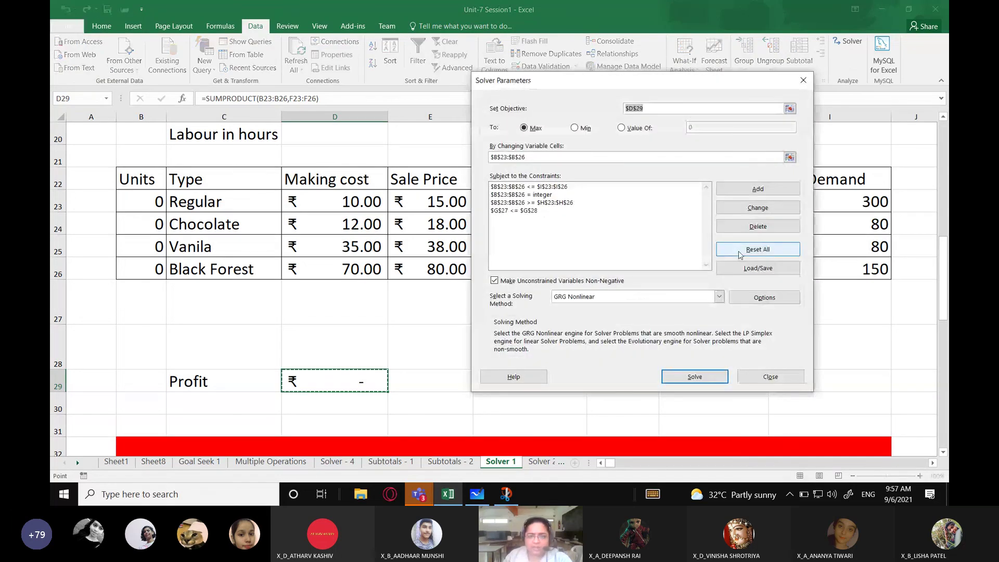
left_click(741, 255)
left_click(562, 288)
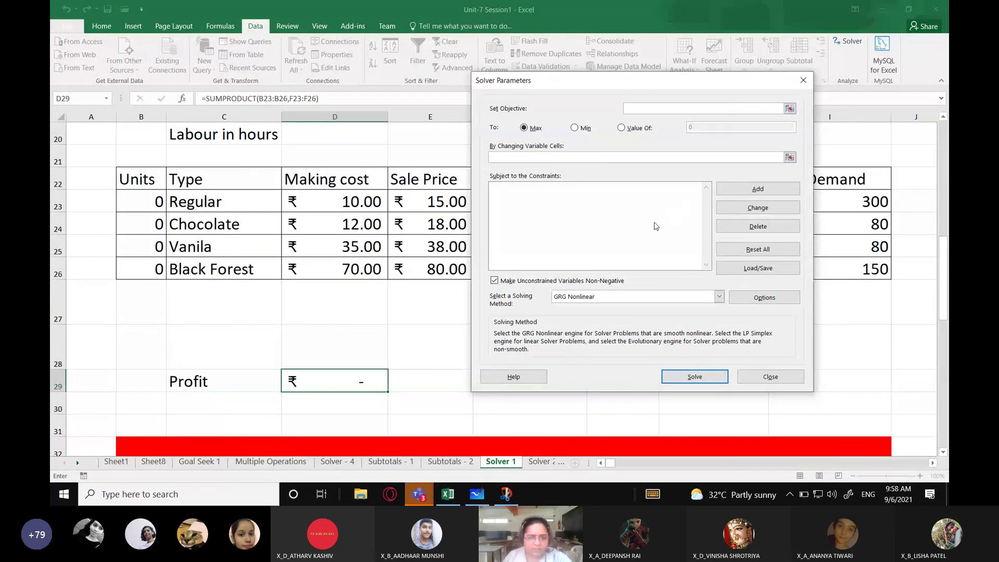
Step: Set the Solver objective to maximise D29 by changing the variable cells B23:B26
left_click(630, 109)
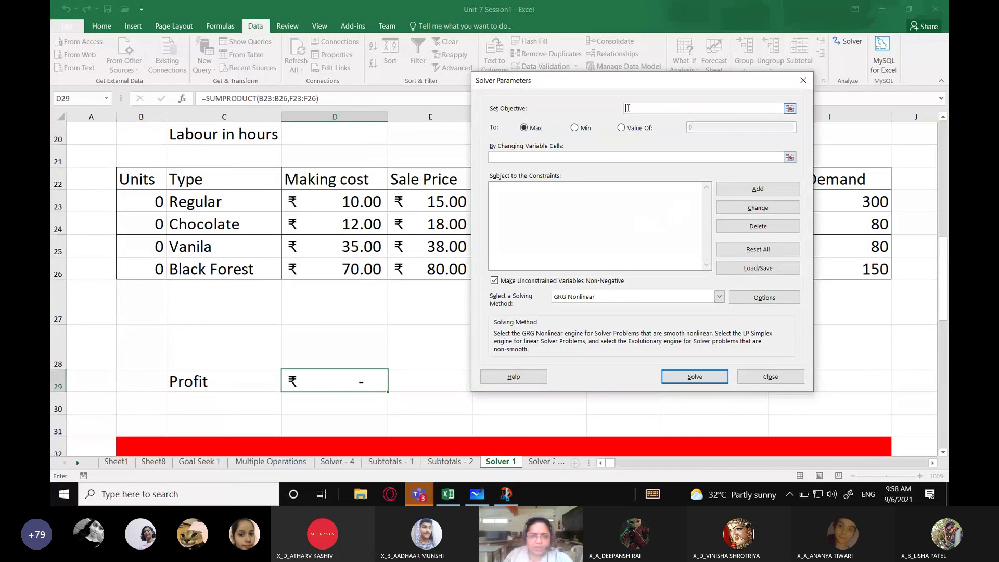
left_click(301, 382)
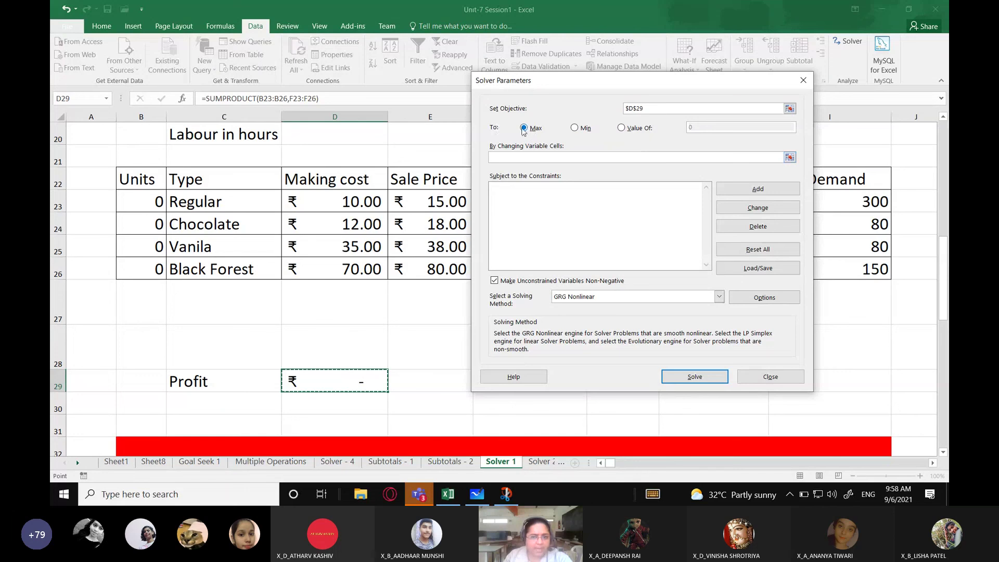
left_click(524, 156)
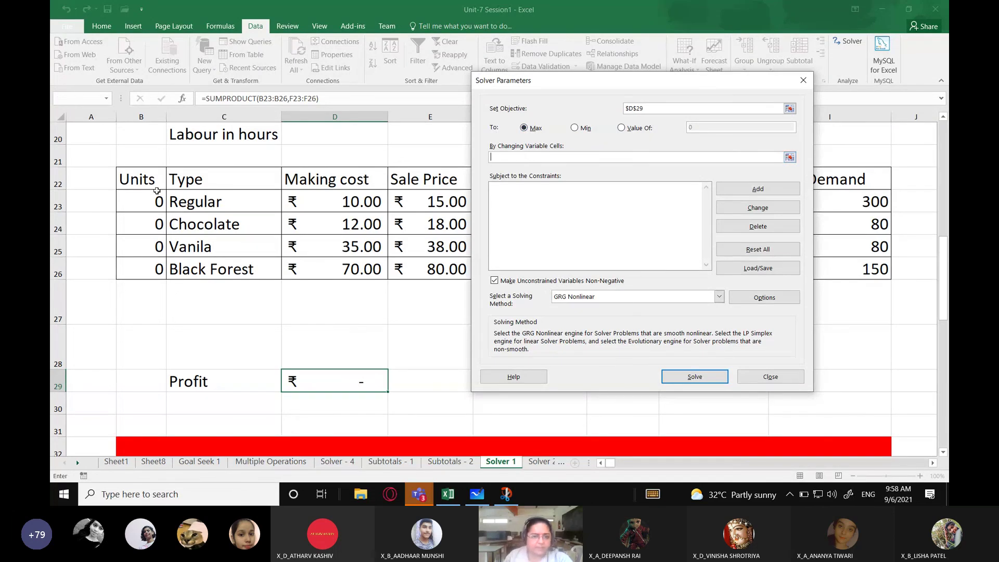
left_click_drag(142, 197, 143, 267)
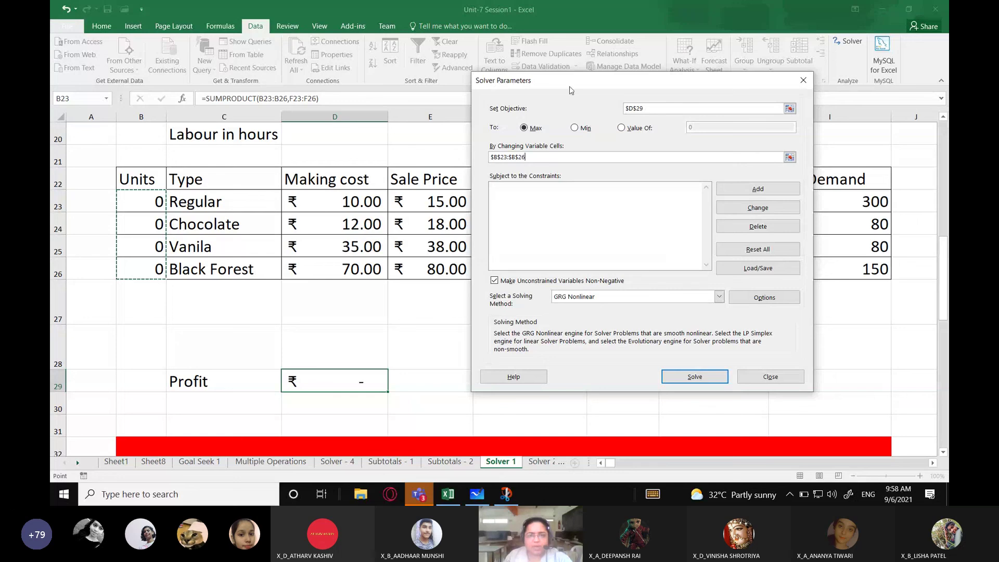
Step: Run Solver without any constraints and keep the Solver solution
left_click_drag(571, 90, 373, 88)
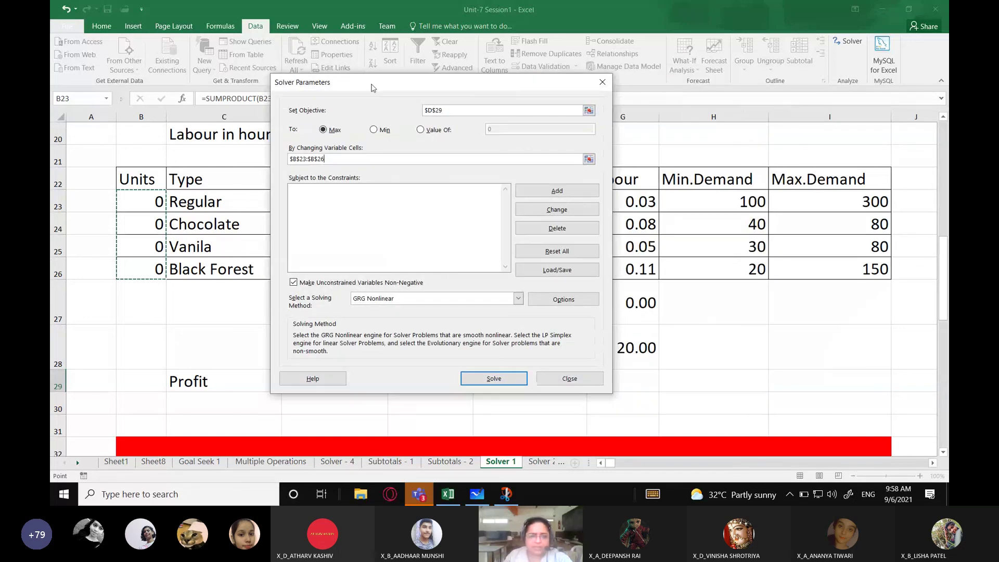
key("Return")
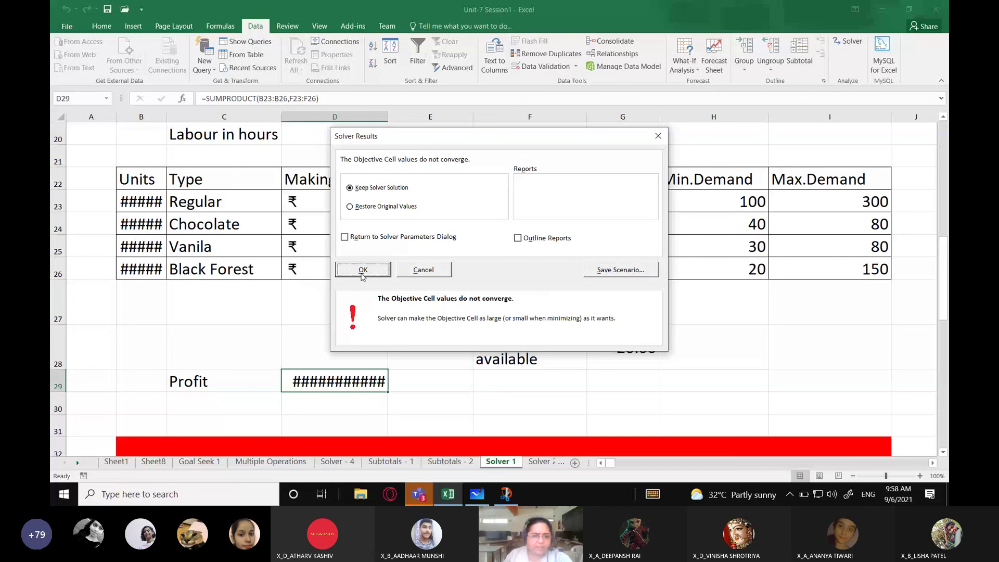
left_click(363, 271)
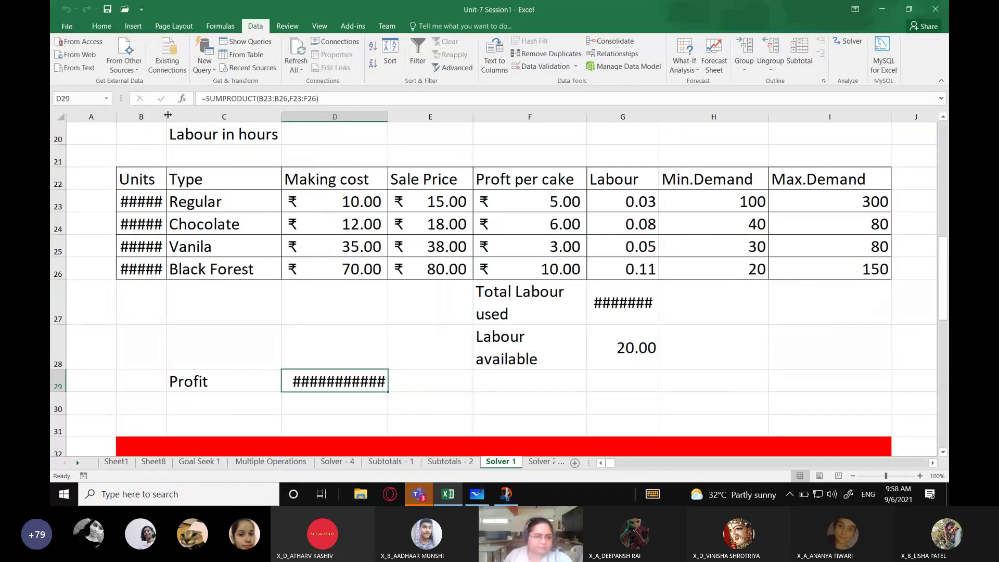
Step: Widen columns B, D and G to fit their values, and check the units in B23:B26 and total labour in G27
double_click(167, 115)
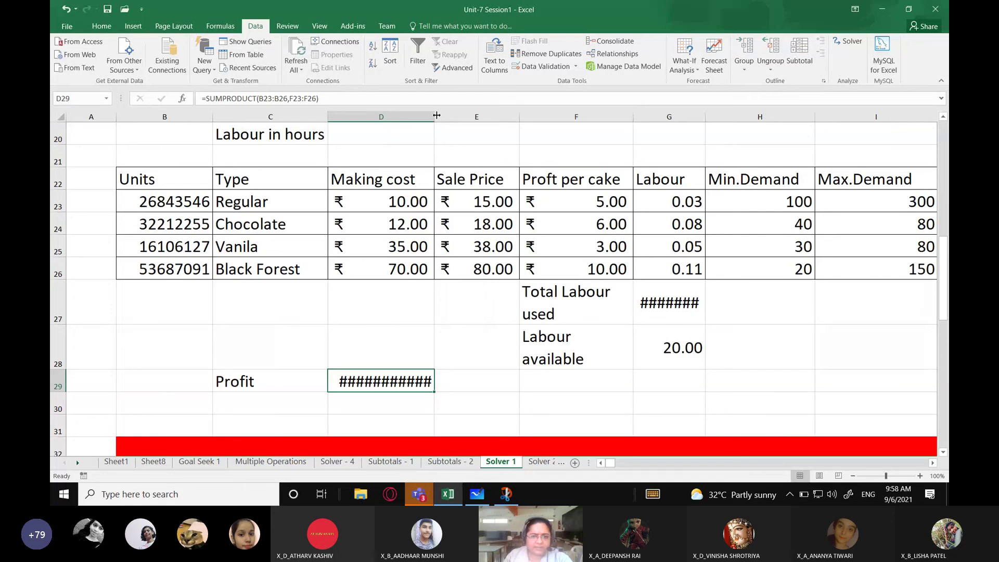
left_click_drag(435, 116, 489, 116)
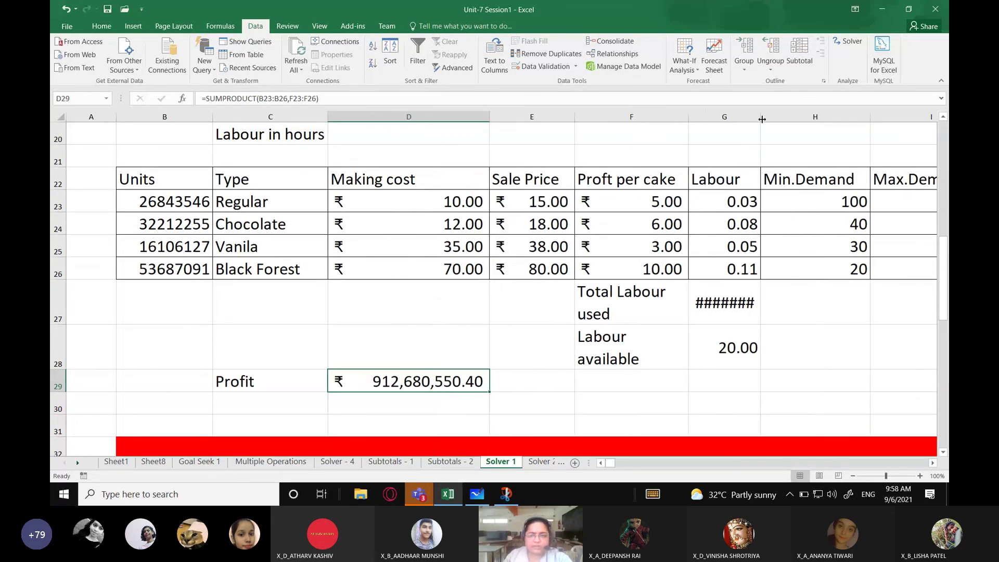
left_click_drag(761, 118, 807, 119)
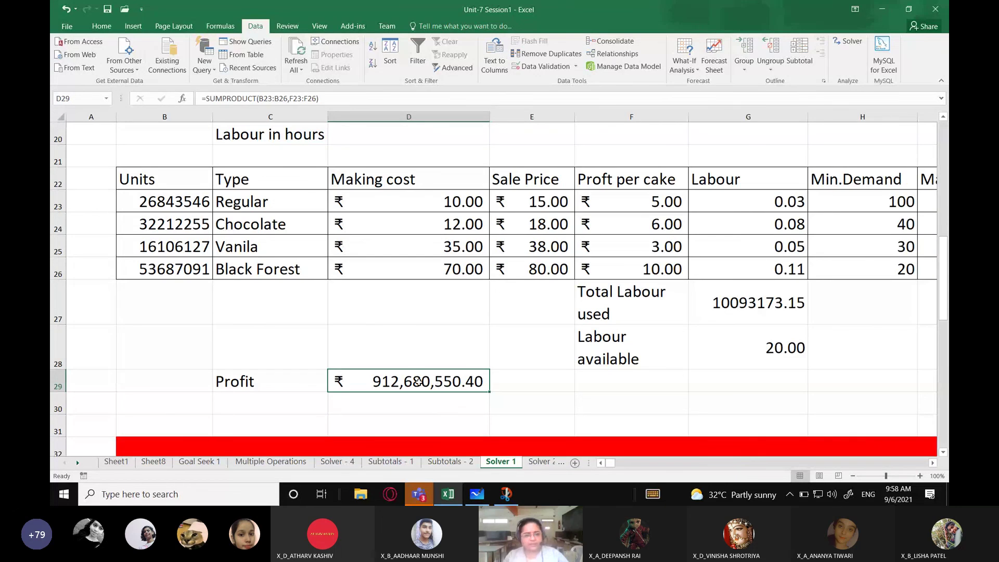
left_click_drag(156, 201, 156, 268)
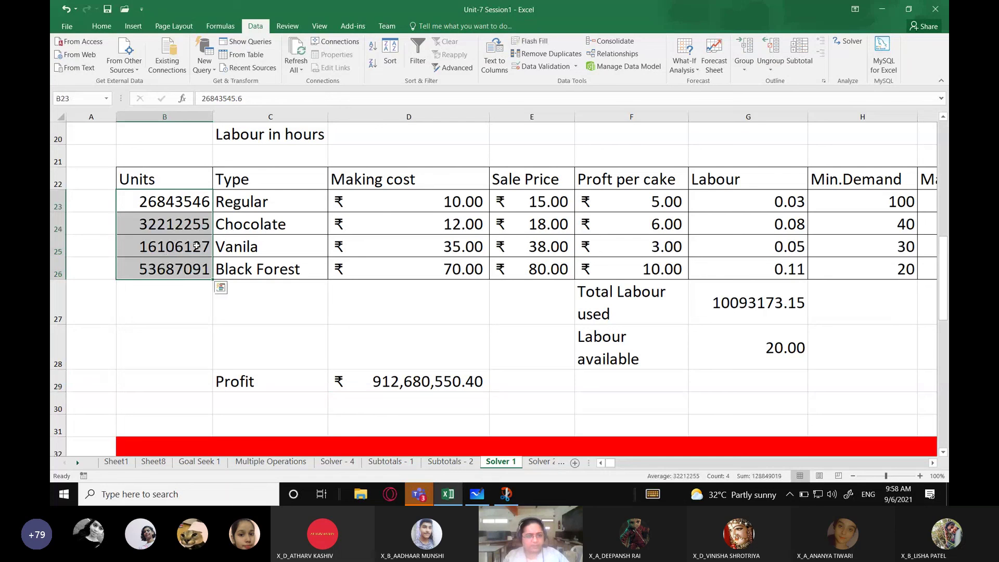
left_click(781, 315)
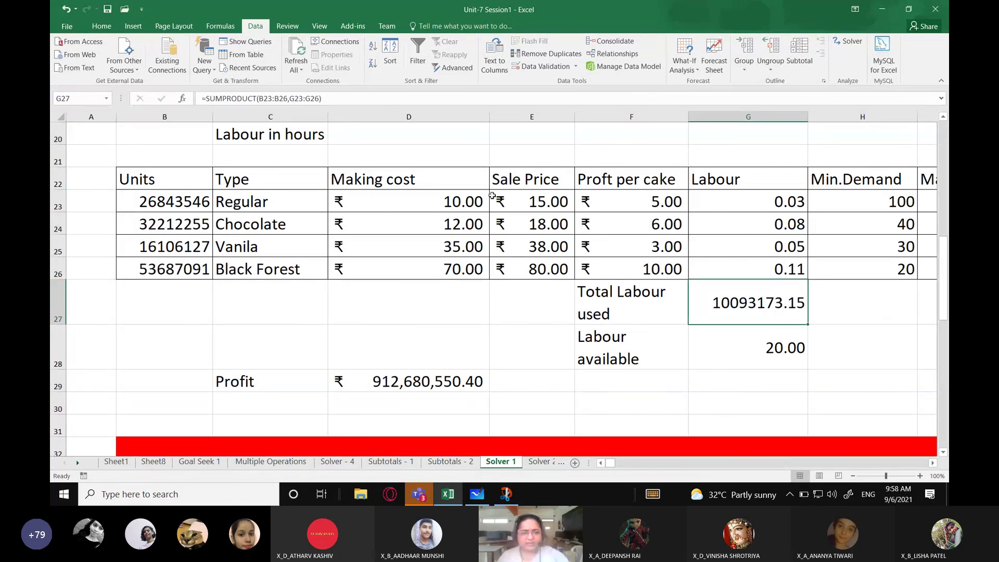
Step: Reset the units of all four cakes in B23:B26 to 0
left_click(182, 203)
type("0")
key("Return")
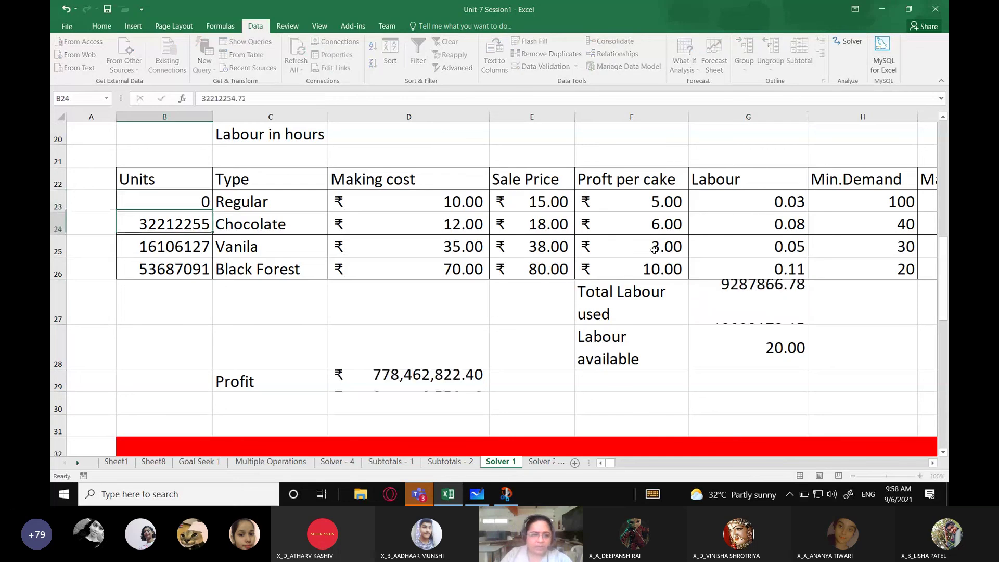
type("0")
key("Return")
type("0")
key("Return")
type("0")
key("Return")
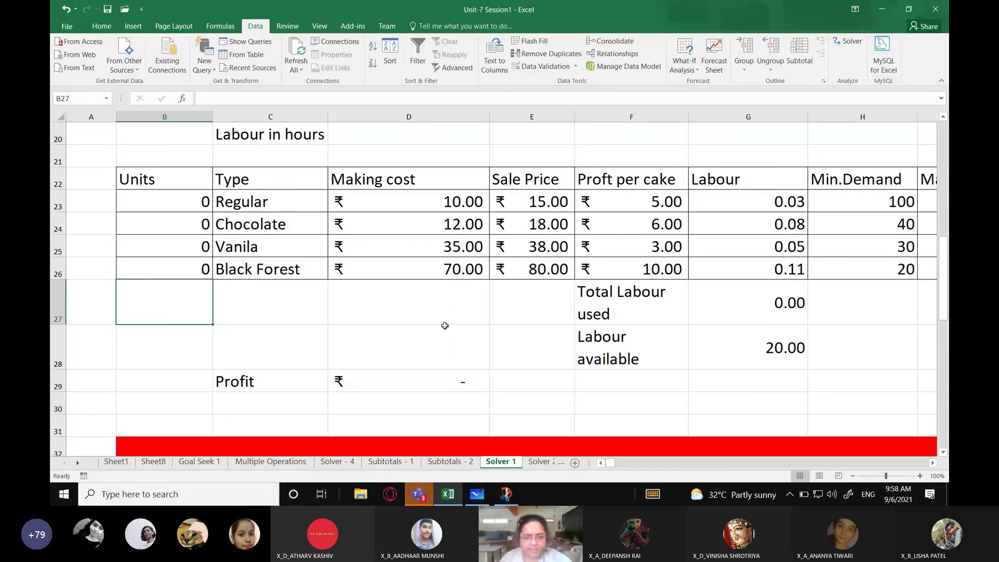
Step: Open Solver for the profit cell D29 and add a constraint that units B23:B26 are >= the minimum demand H23:H26
left_click(420, 377)
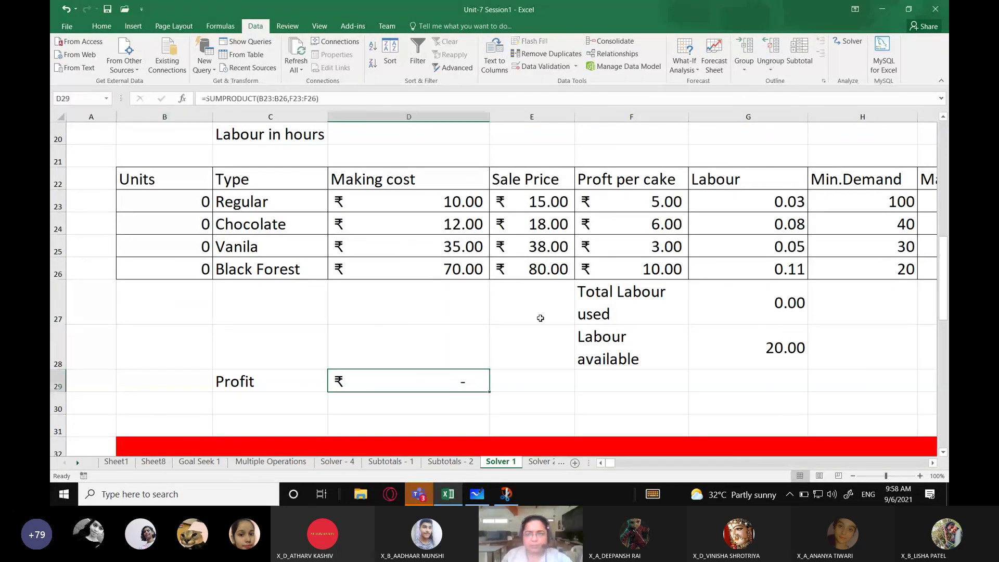
left_click(850, 43)
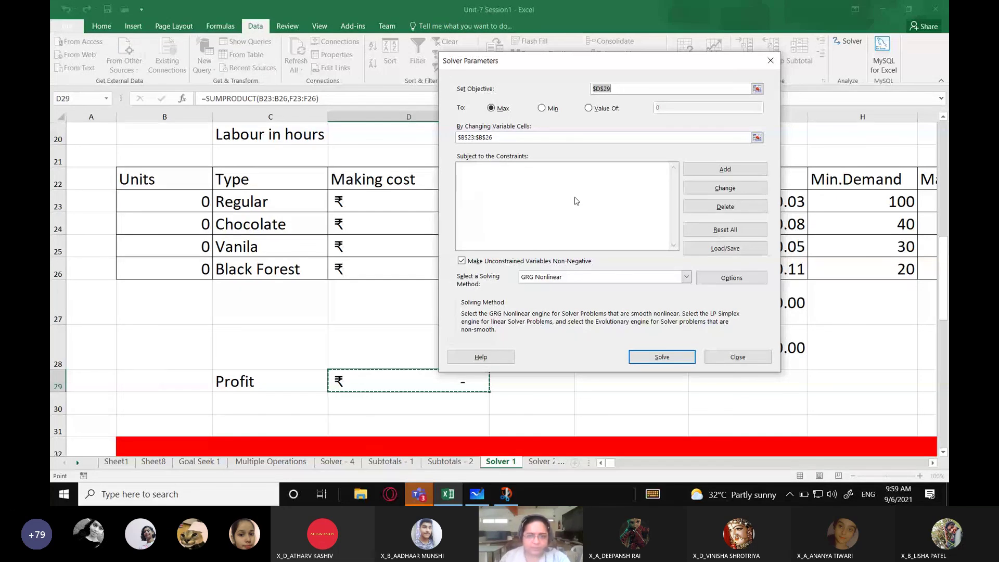
left_click(725, 169)
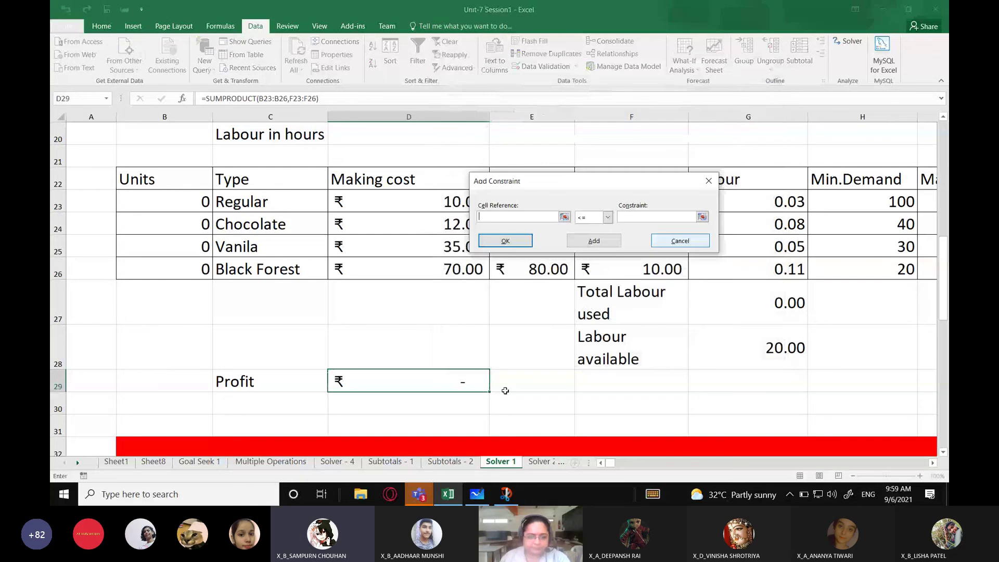
left_click(420, 494)
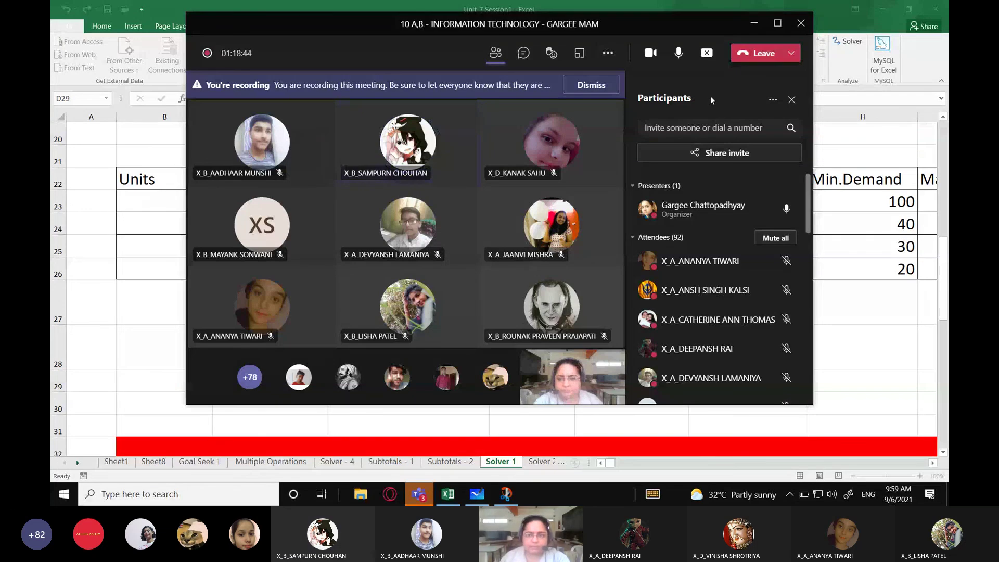
key("alt+Tab")
left_click_drag(188, 202, 183, 270)
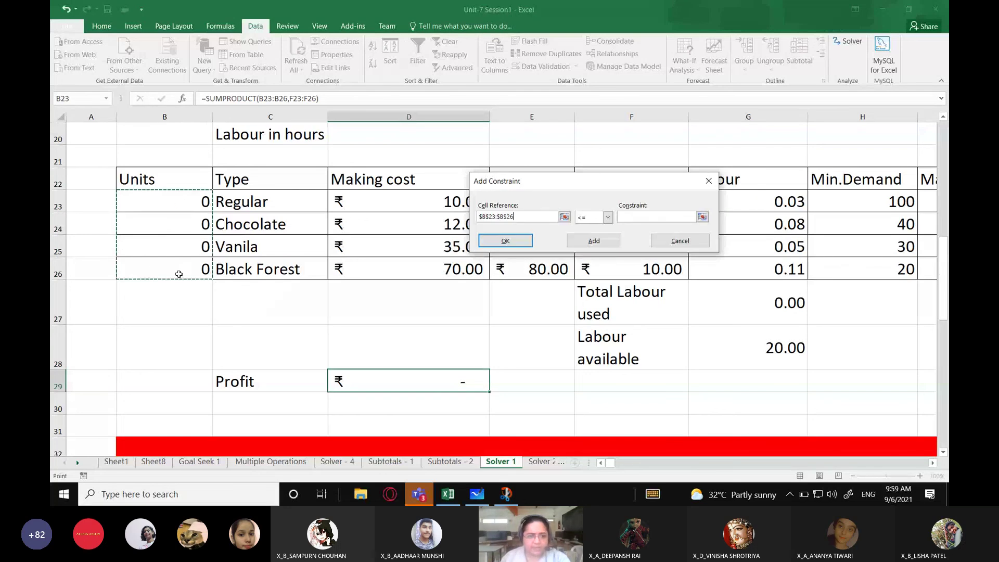
left_click(596, 219)
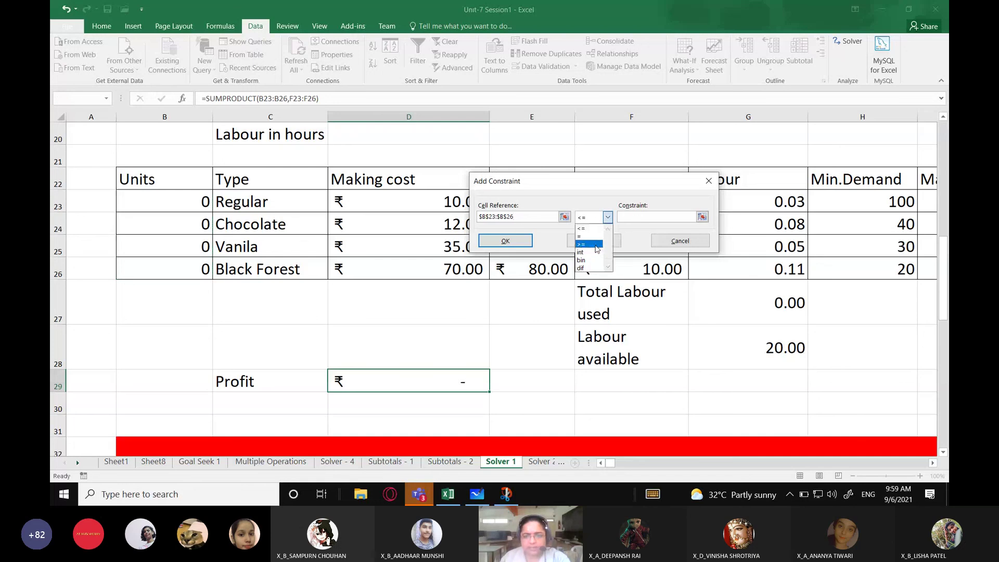
left_click(588, 244)
left_click(636, 219)
left_click_drag(624, 182, 487, 187)
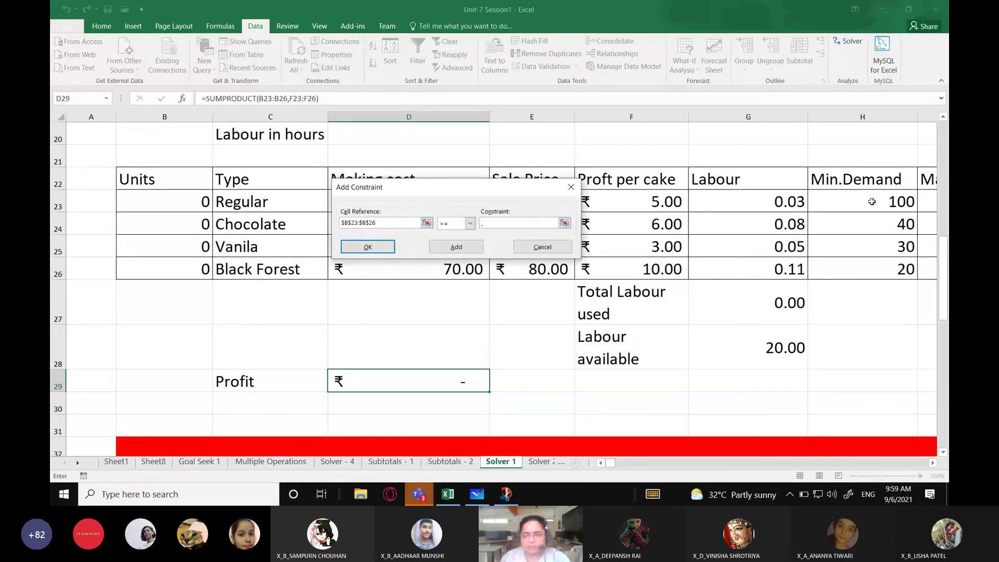
left_click_drag(872, 201, 825, 264)
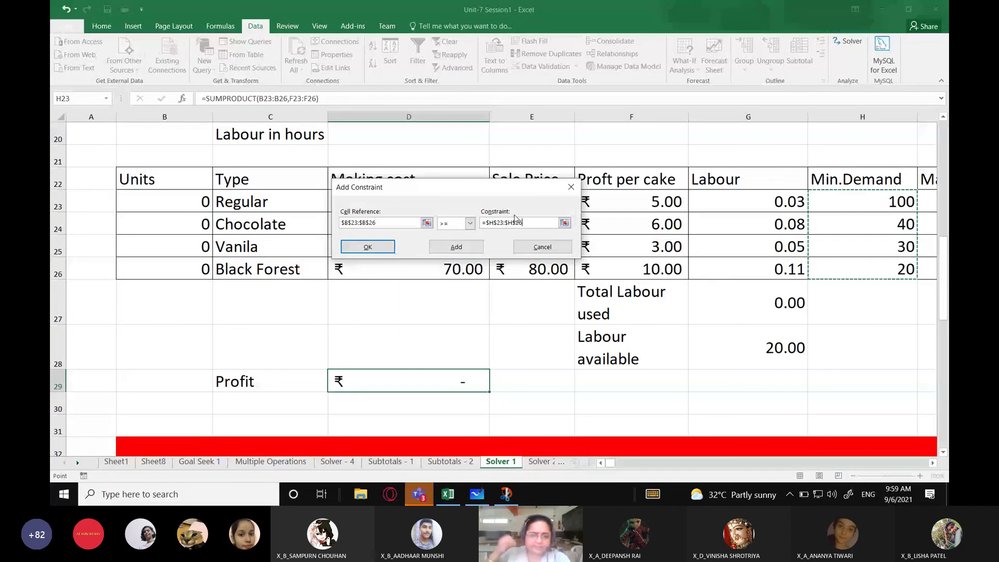
left_click(456, 247)
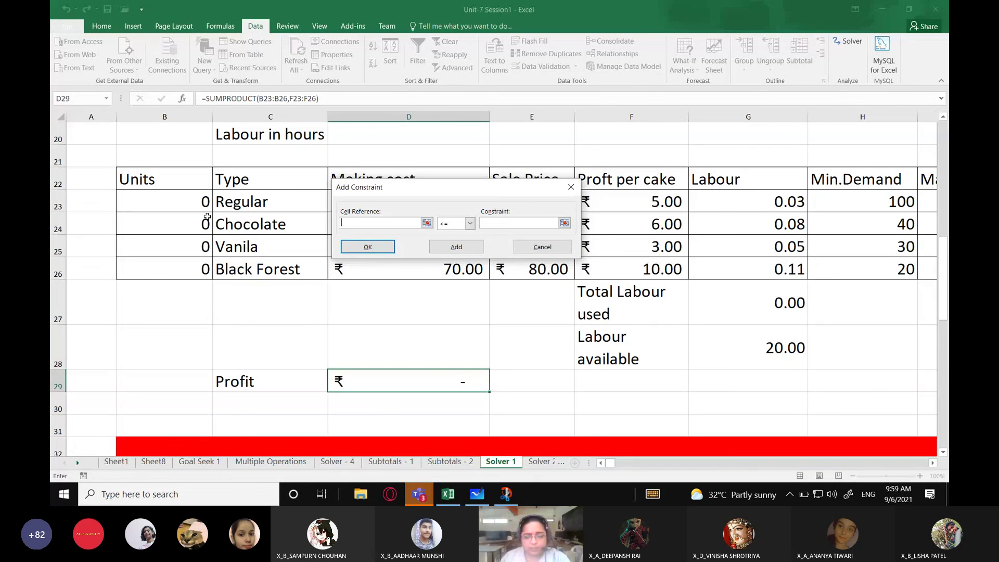
Step: Add a Solver constraint that units B23:B26 are <= the maximum demand I23:I26
left_click_drag(207, 208, 207, 268)
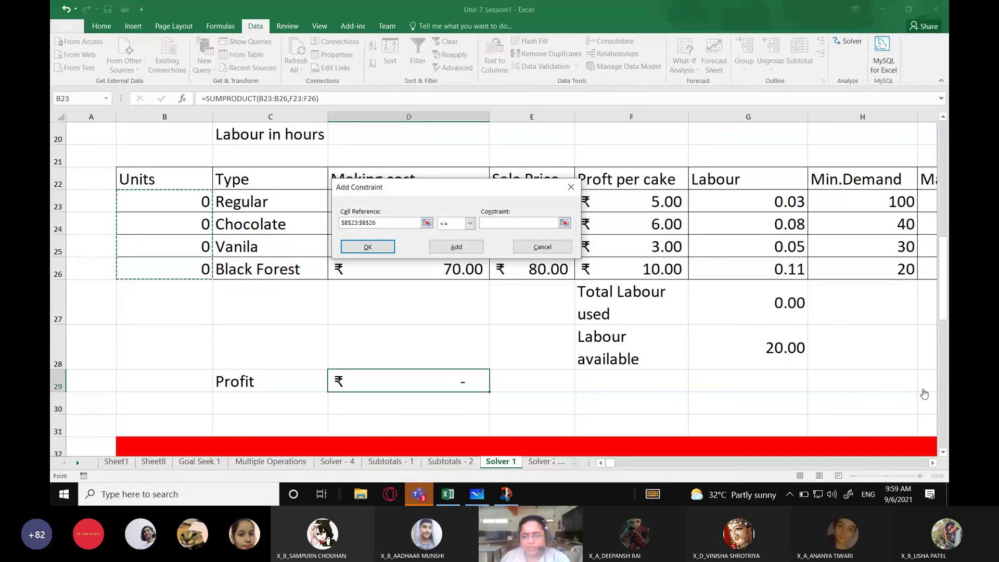
left_click(932, 462)
left_click(933, 463)
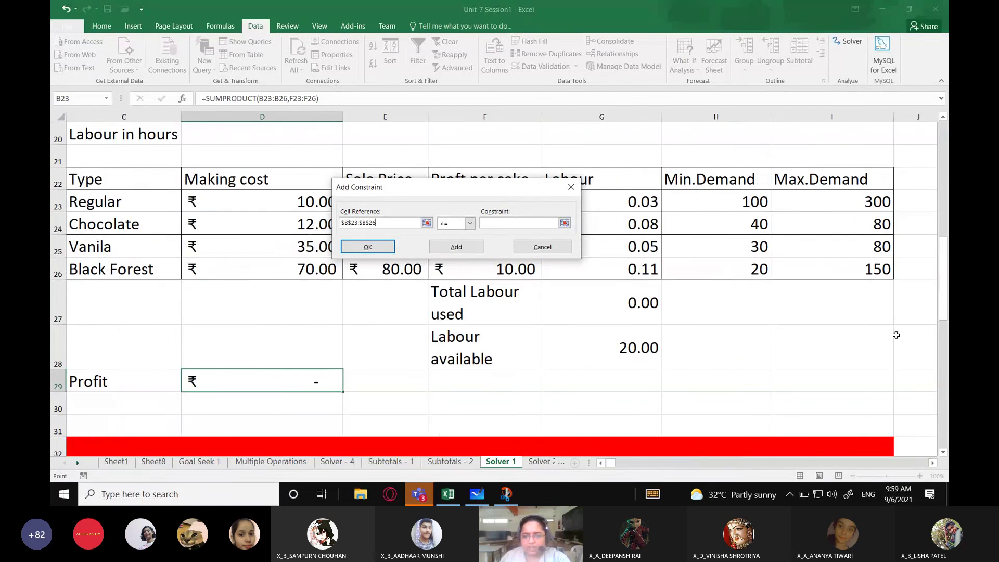
left_click(507, 226)
left_click_drag(857, 200, 866, 270)
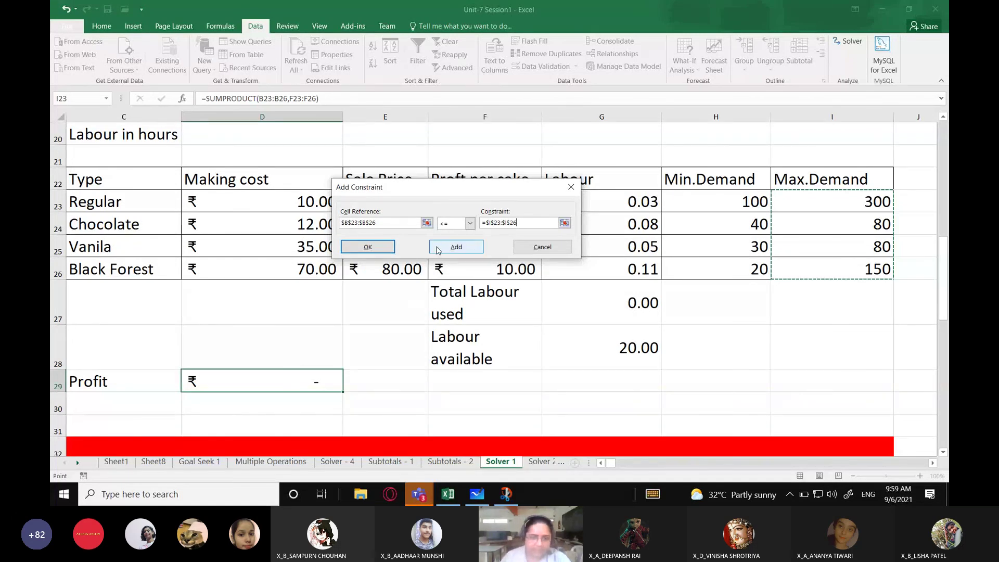
left_click(456, 246)
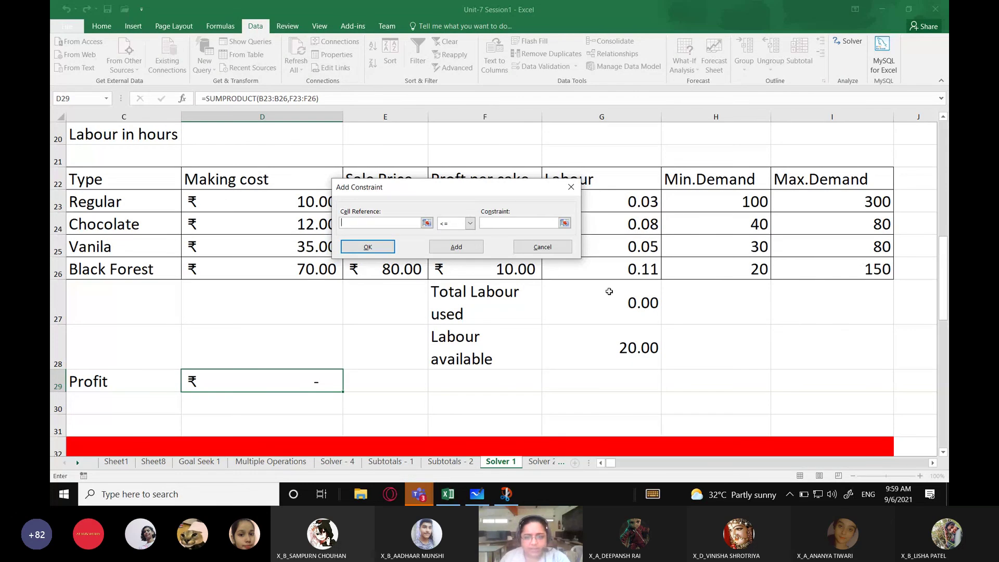
Step: Add a constraint that total labour used in G27 is <= labour available in G28, and return to the Solver parameters
left_click(617, 311)
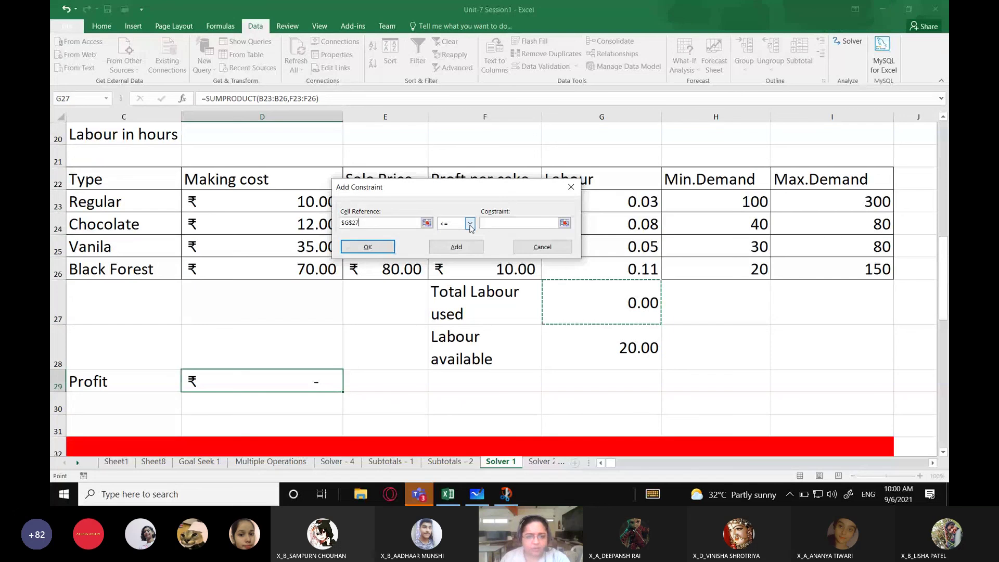
left_click(551, 223)
left_click(611, 344)
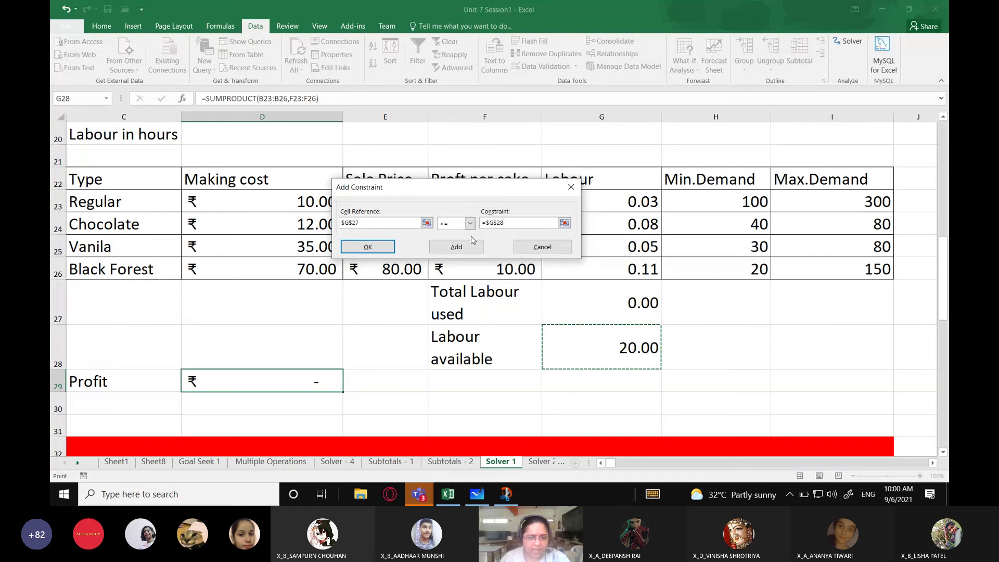
left_click(367, 246)
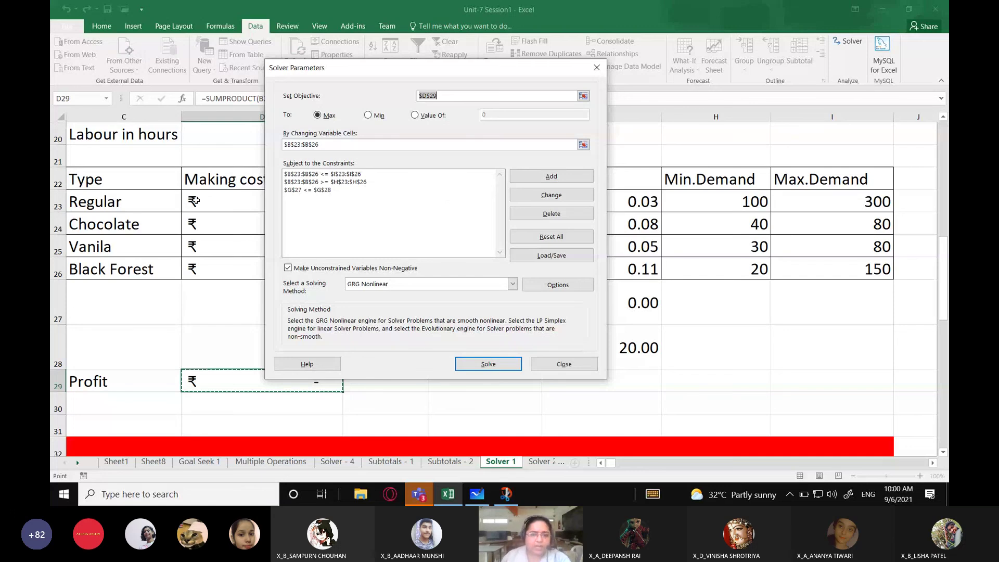
Step: Add a Solver constraint that the units in B23:B26 must be integers
left_click(528, 179)
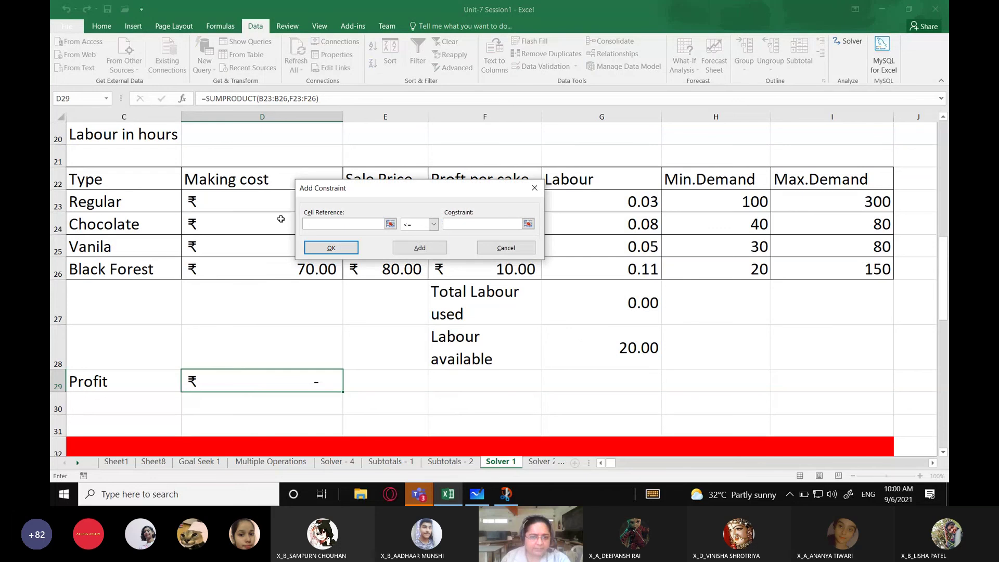
left_click_drag(611, 462, 607, 463)
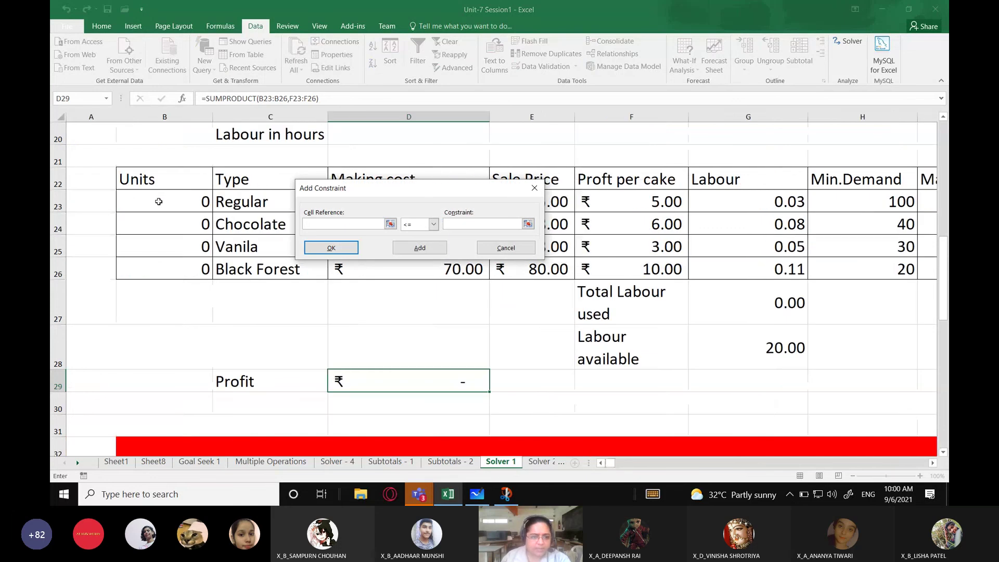
left_click_drag(159, 196, 159, 264)
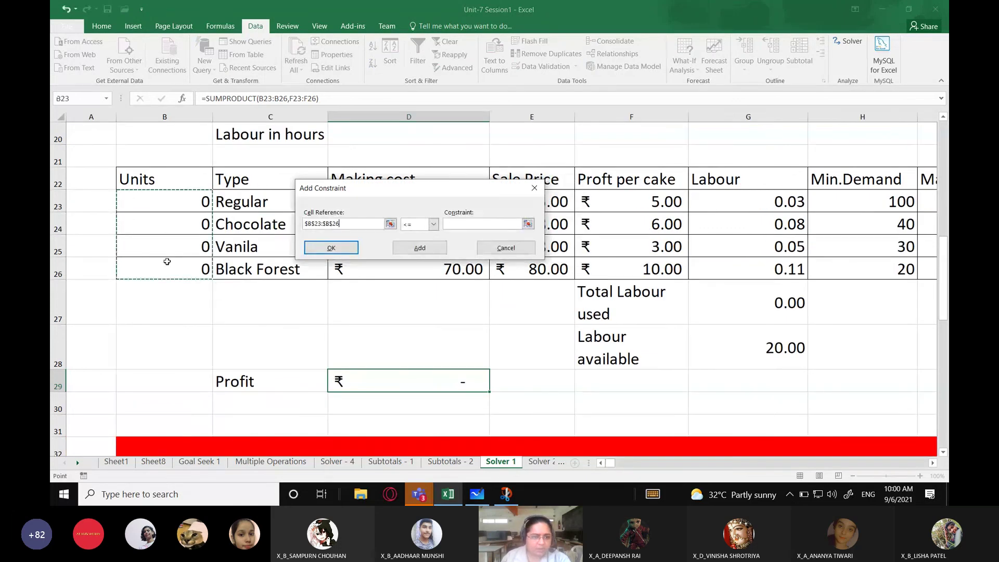
left_click(433, 224)
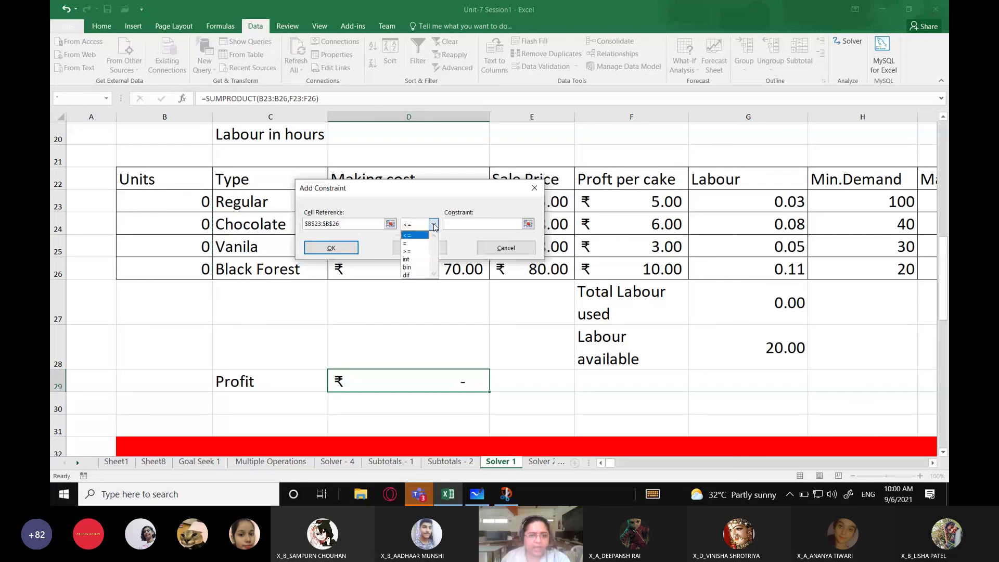
left_click(414, 256)
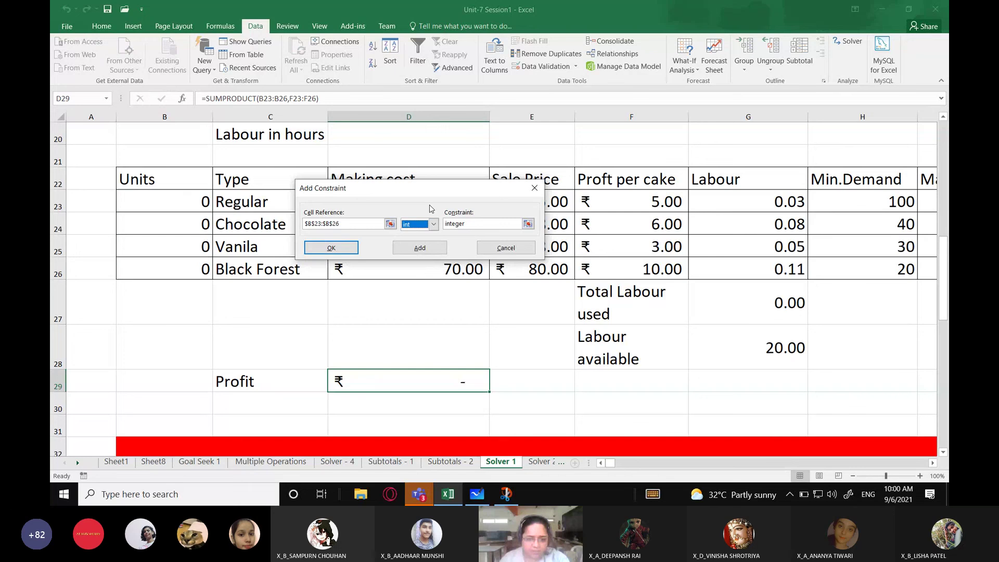
left_click(356, 249)
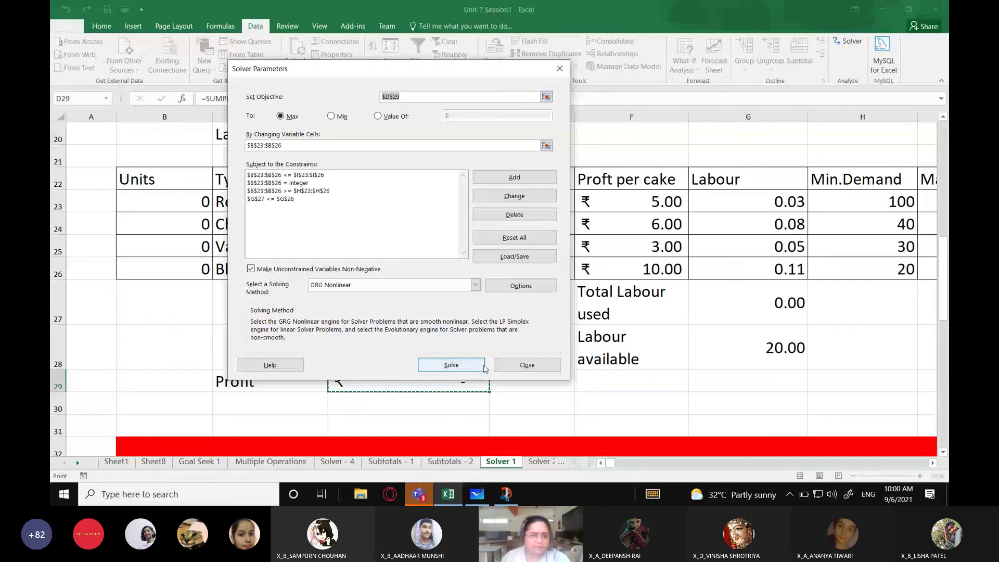
Step: Solve the constrained model and keep the Solver solution
left_click(483, 366)
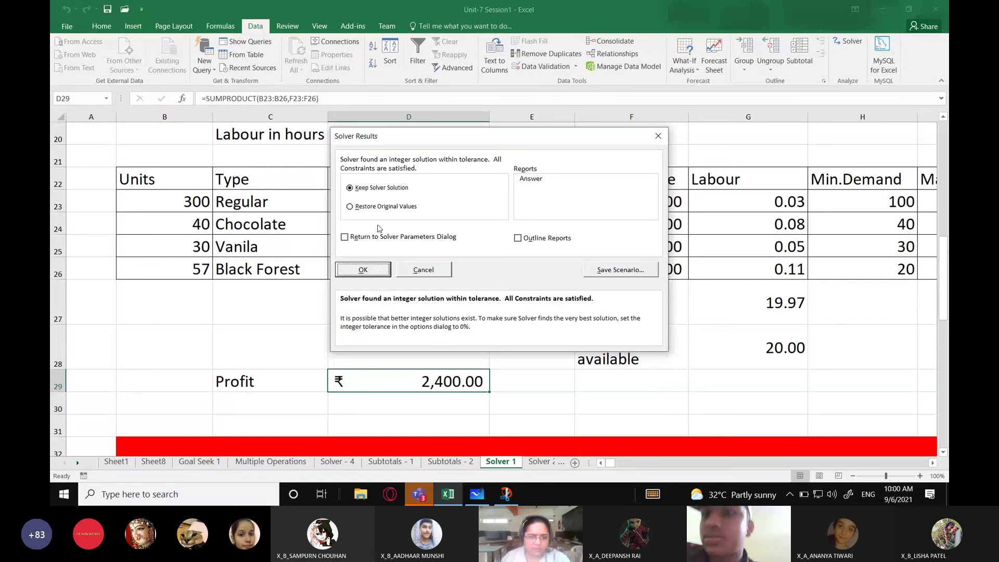
left_click(367, 269)
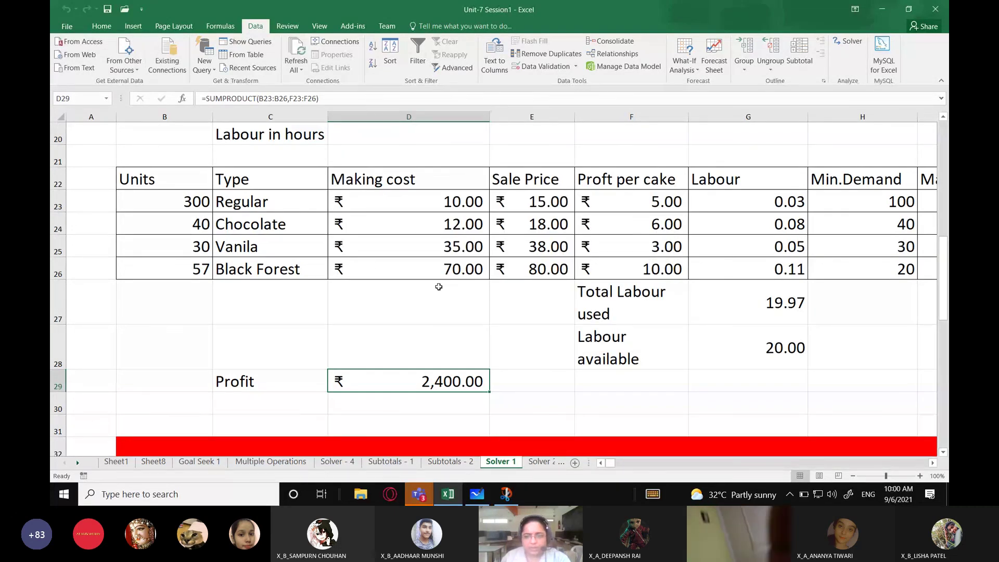
Step: Compare the solved units in B23:B26 with the profit per cake and the minimum and maximum demand for each cake
left_click(149, 196)
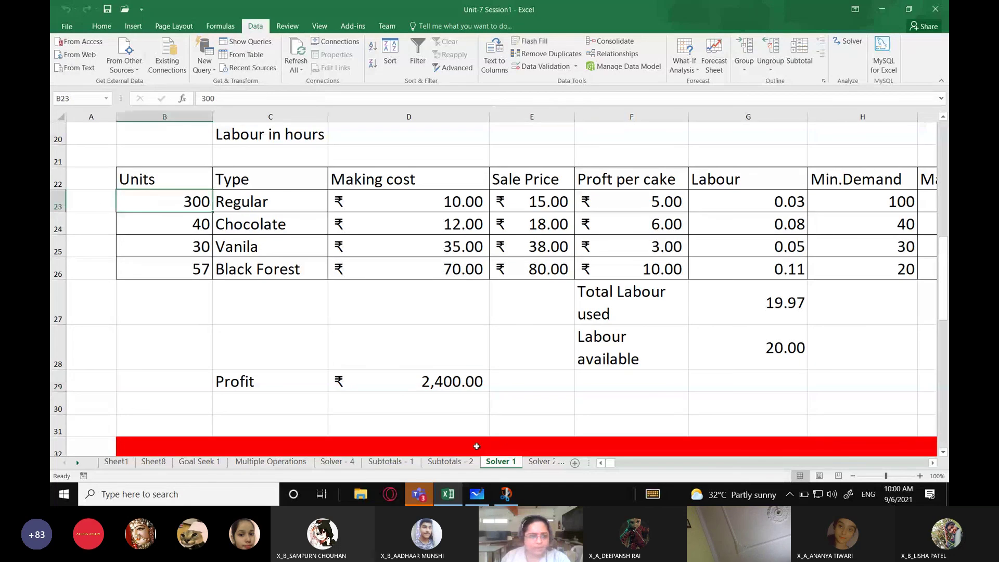
left_click(931, 463)
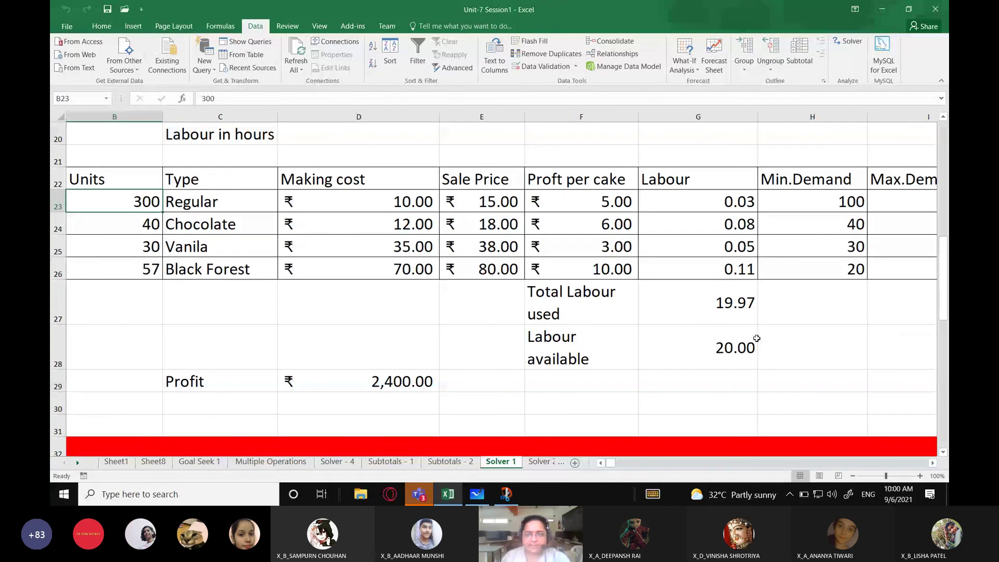
left_click(932, 463)
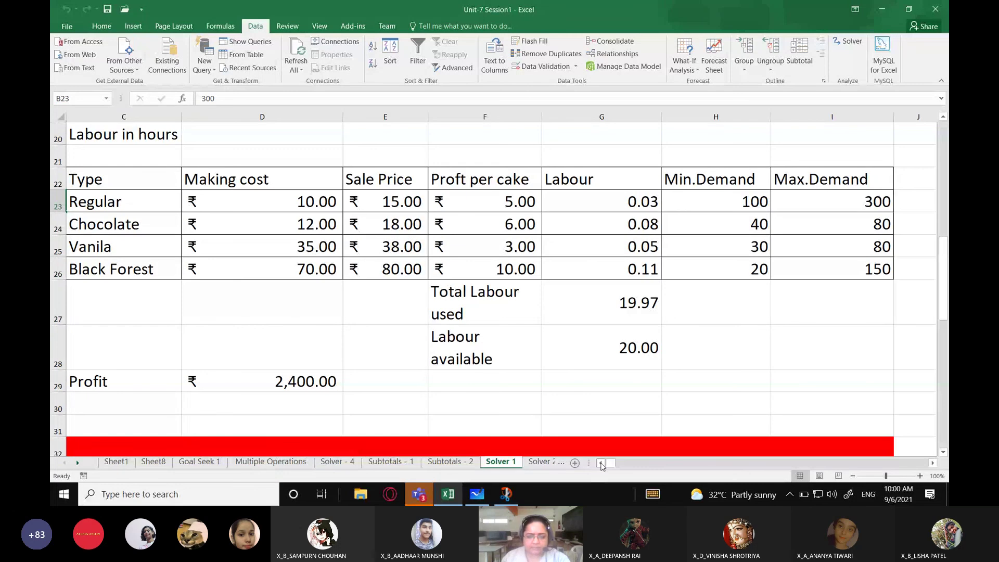
scroll(603, 453, "left", 2)
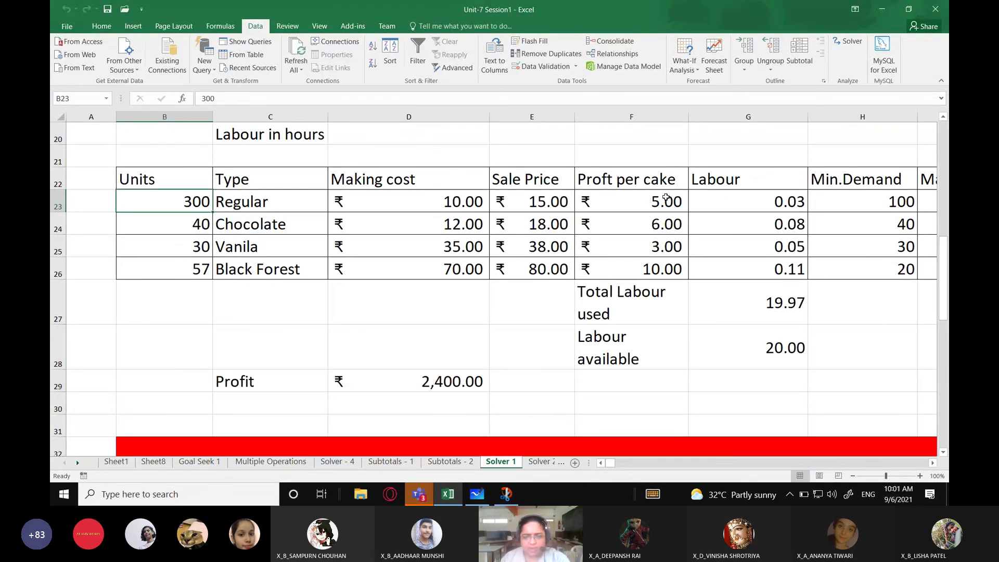
scroll(499, 286, "right", 3)
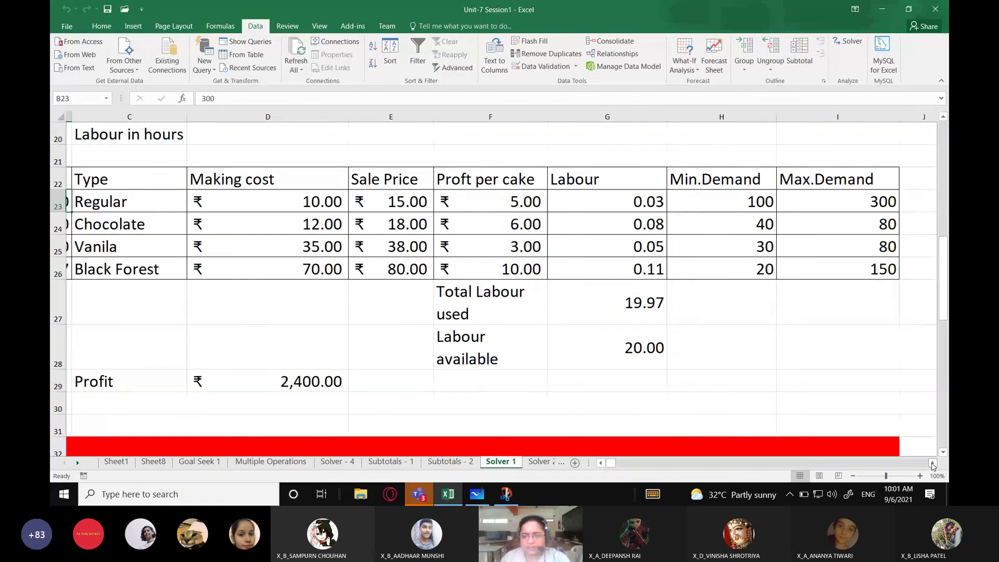
left_click(601, 462)
left_click(602, 463)
left_click(601, 462)
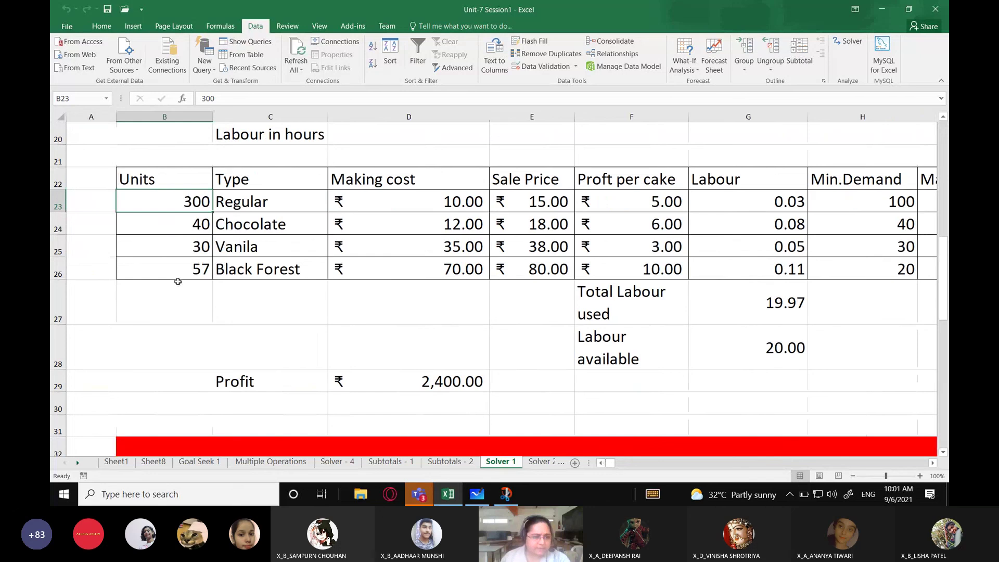
Step: Check the Black Forest units in B26 against its maximum demand in I26 and its labour per cake in G26
left_click(182, 270)
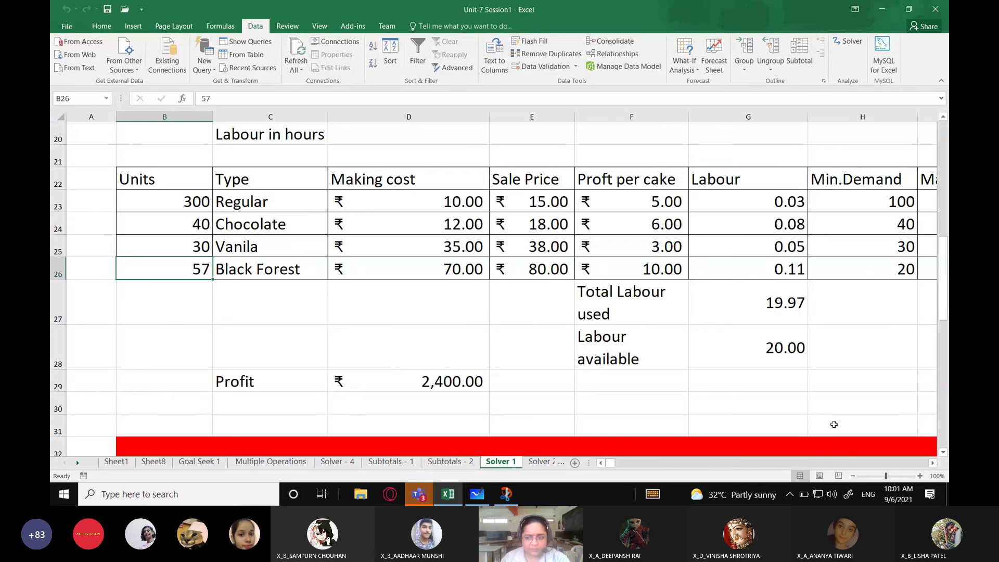
scroll(934, 351, "right", 2)
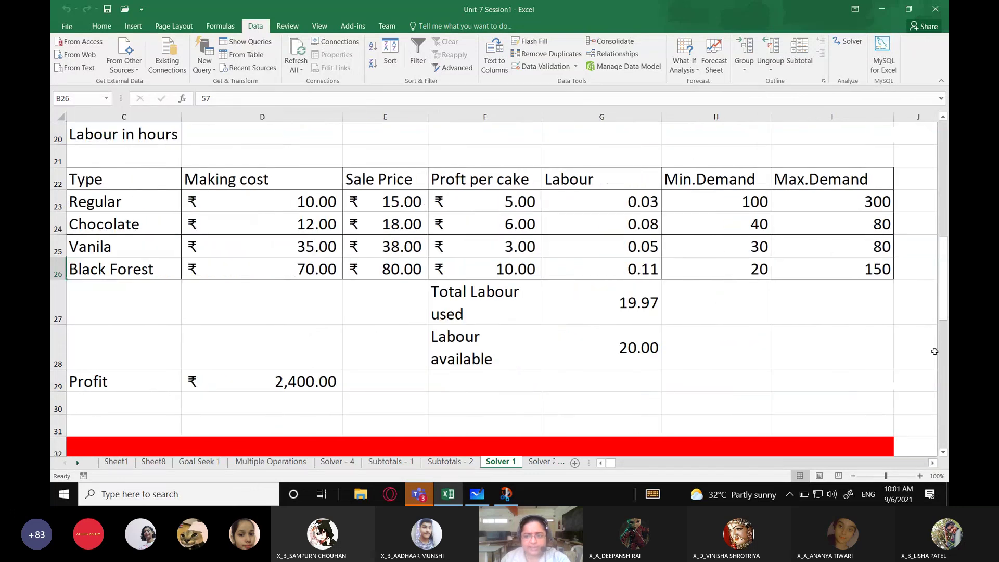
left_click(871, 273)
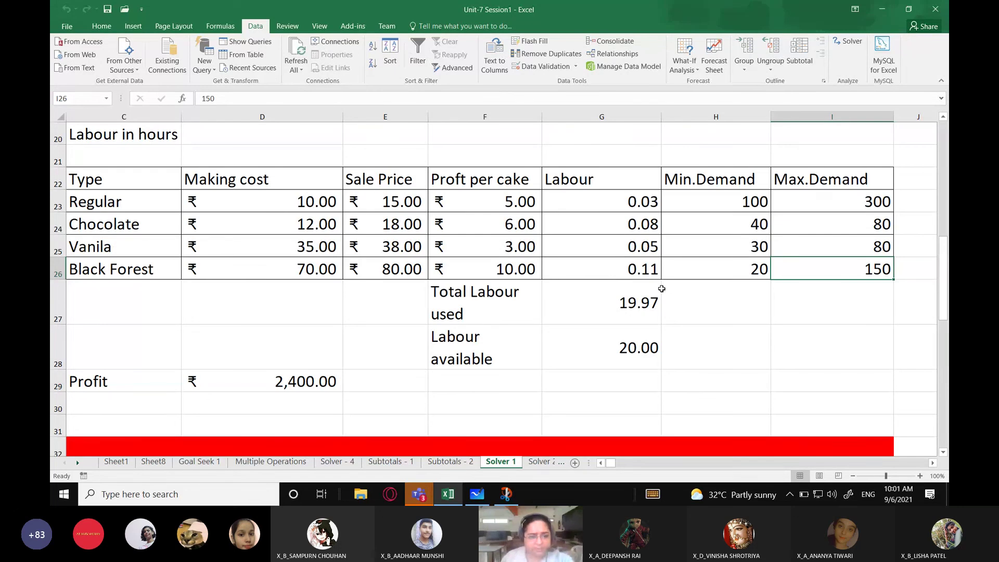
left_click(636, 271)
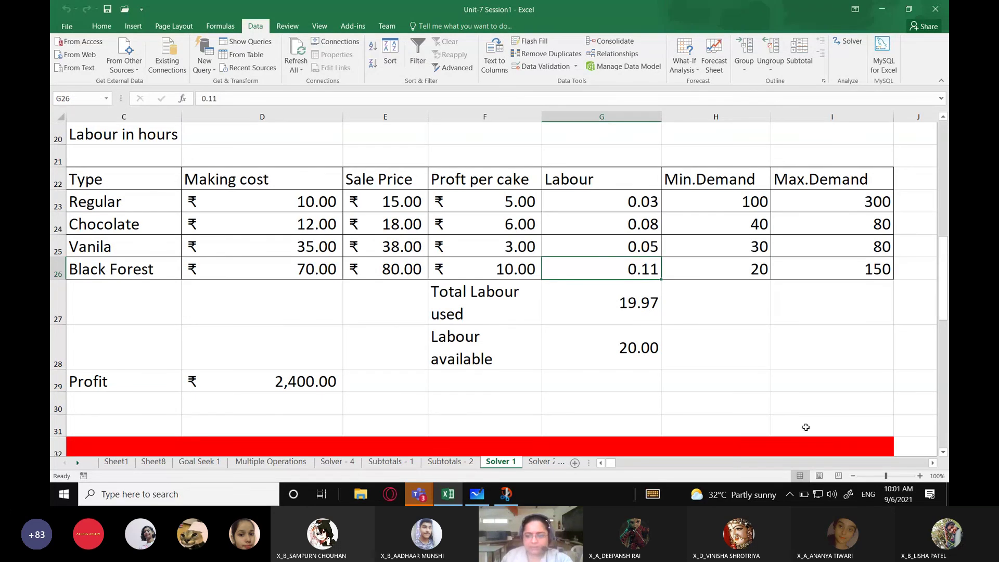
left_click(601, 463)
left_click(600, 463)
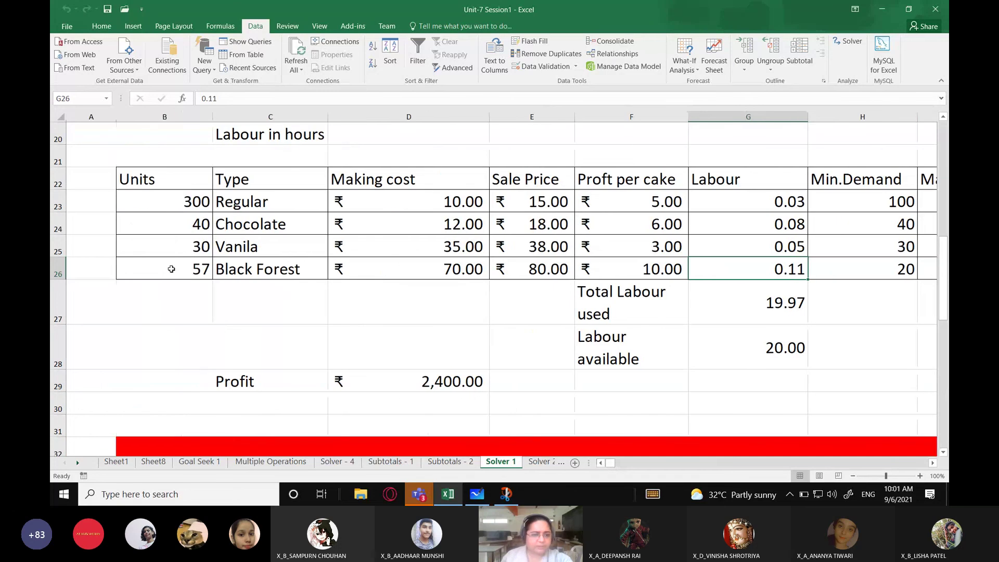
Step: Compare the solved cake units with the profit per cake, then review total labour used in G27 and the profit in D29
left_click(171, 269)
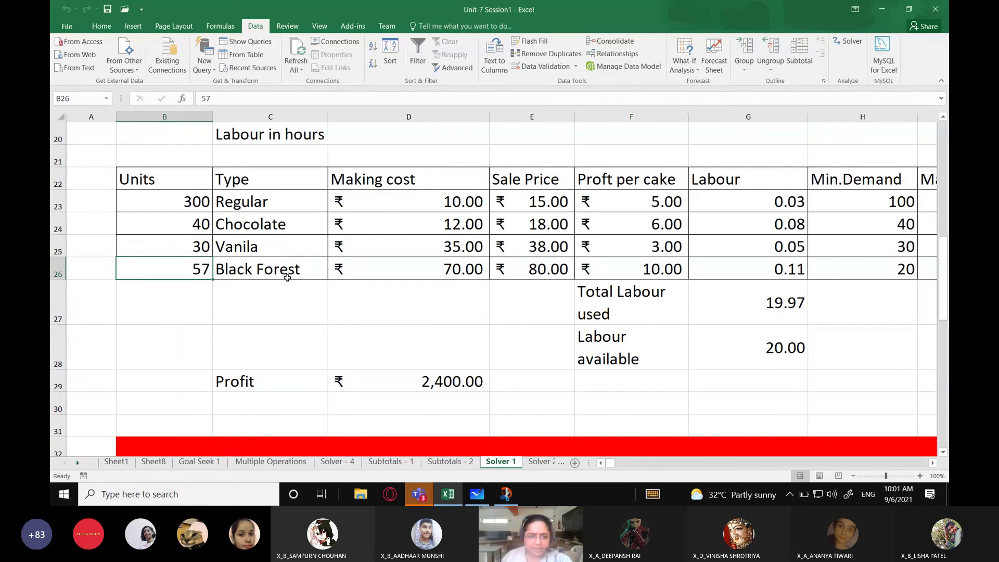
left_click(643, 229)
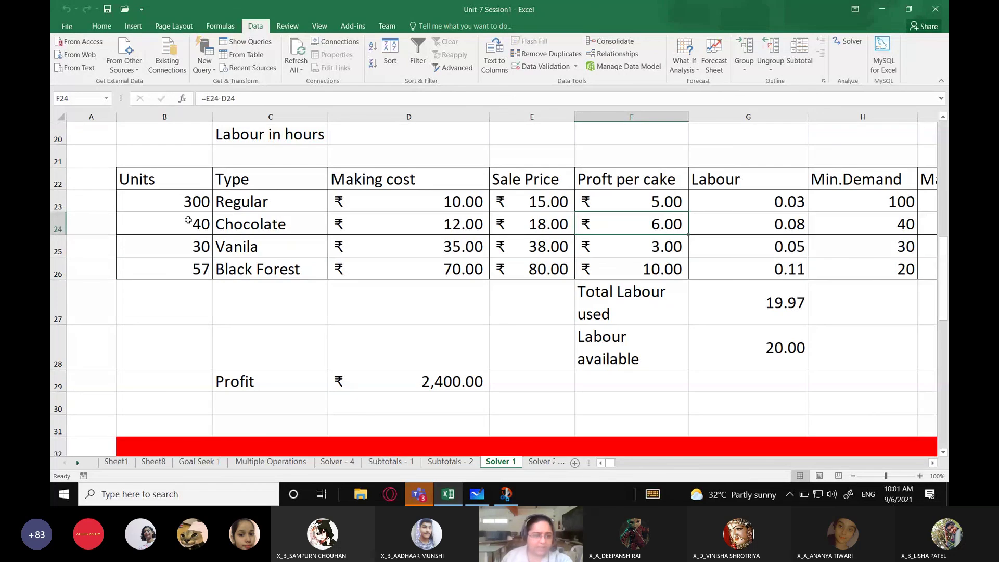
left_click(182, 246)
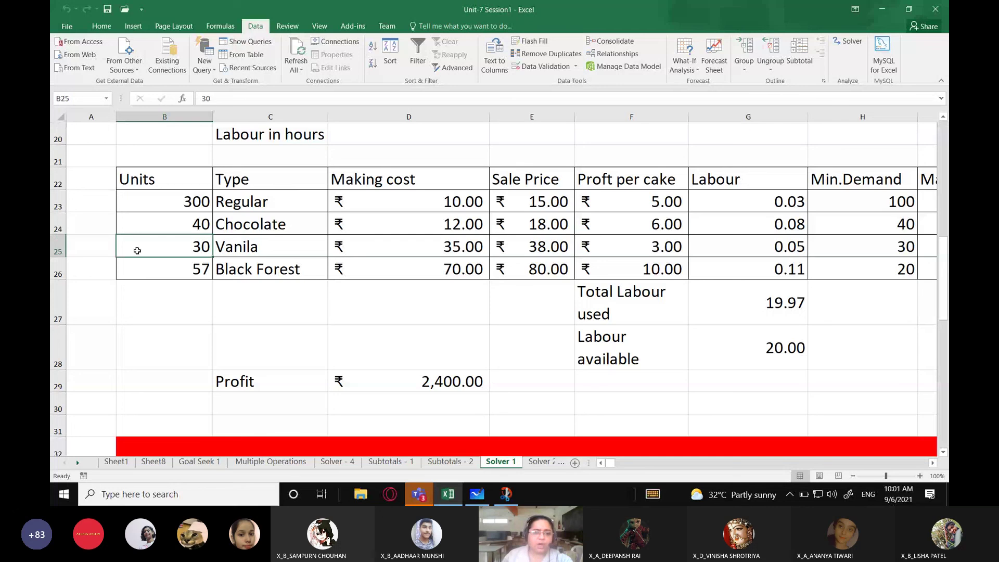
left_click(660, 248)
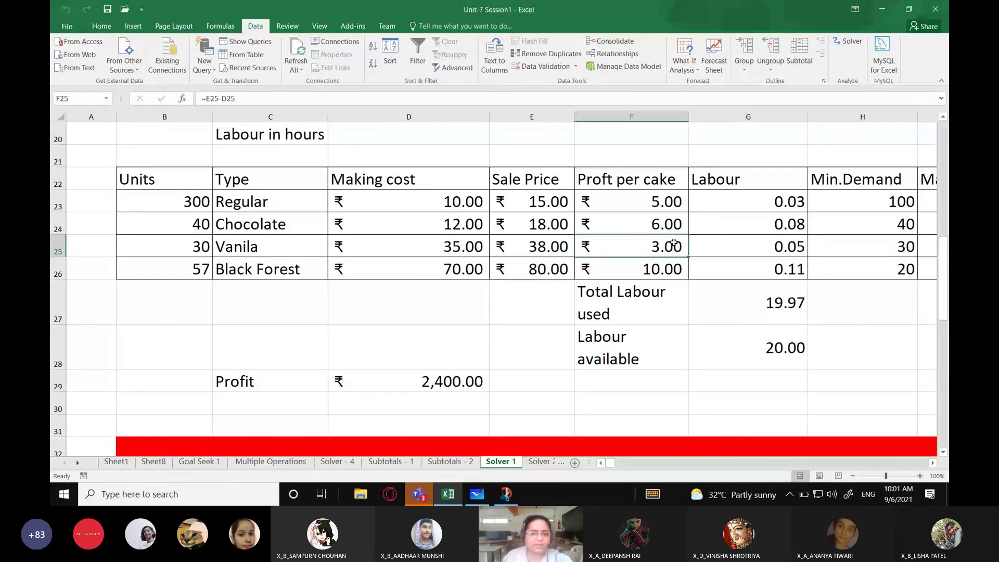
left_click(175, 247)
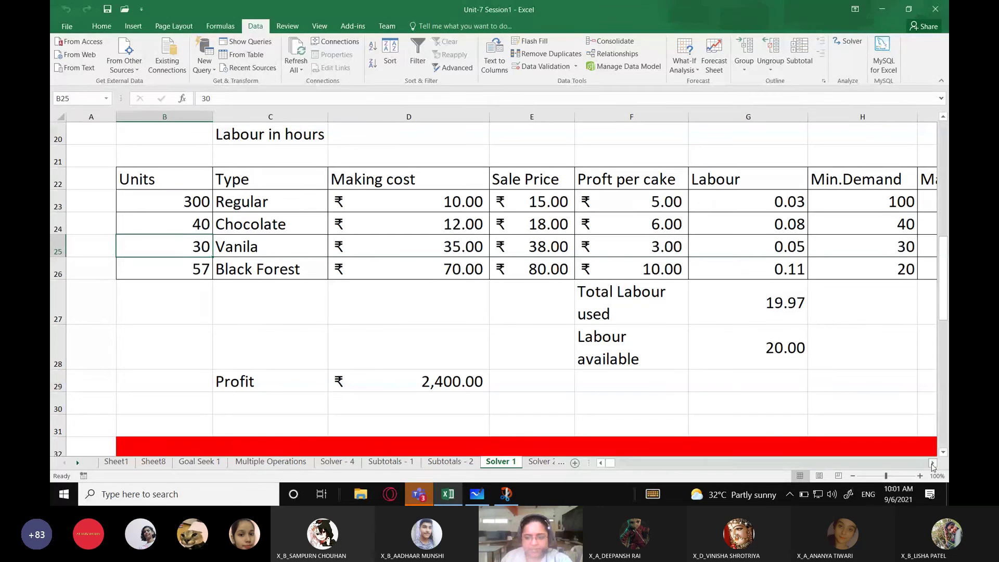
left_click(764, 308)
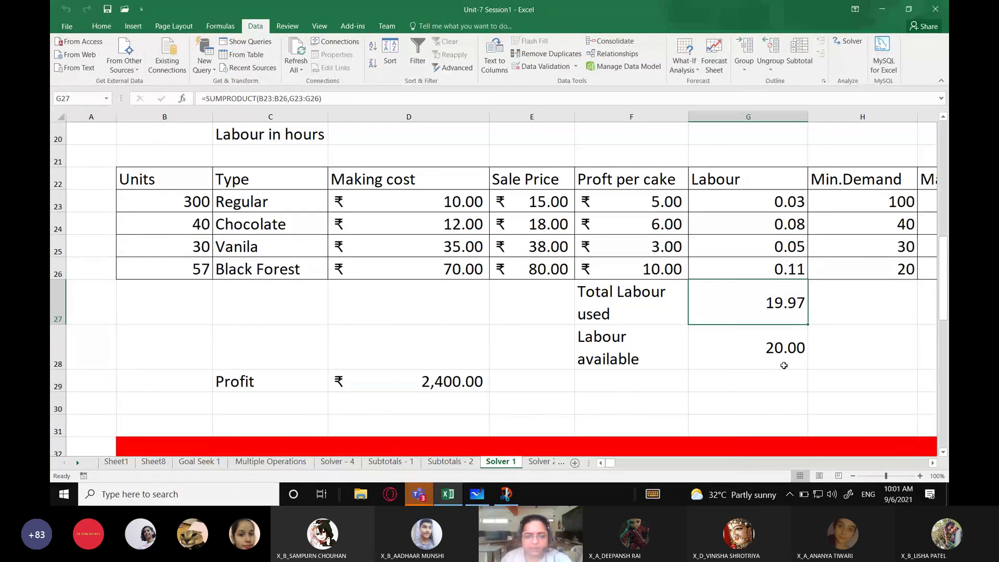
left_click(392, 385)
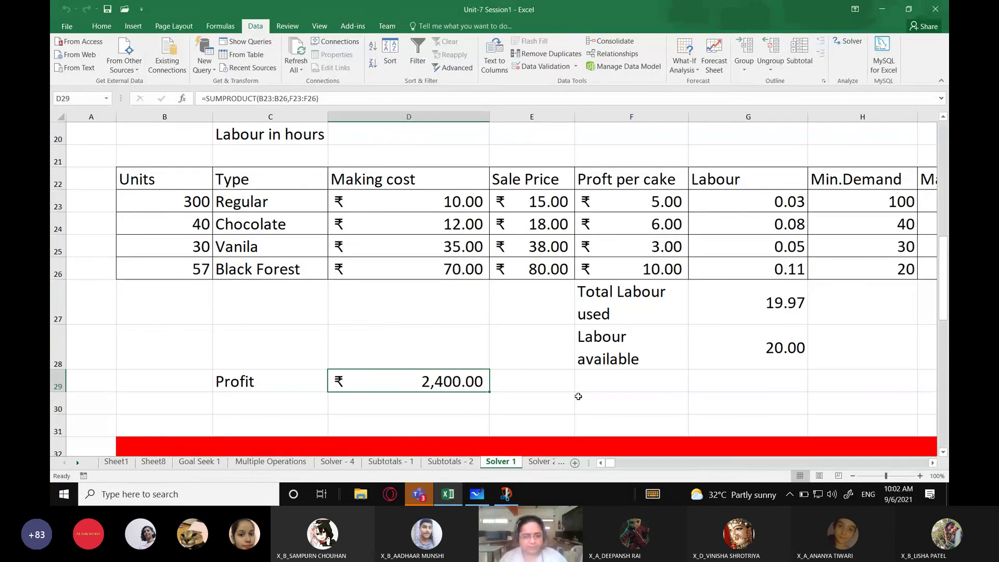
Step: Switch to the Microsoft Teams meeting, mute all attendees, and return to the Excel workbook
mouse_move(419, 494)
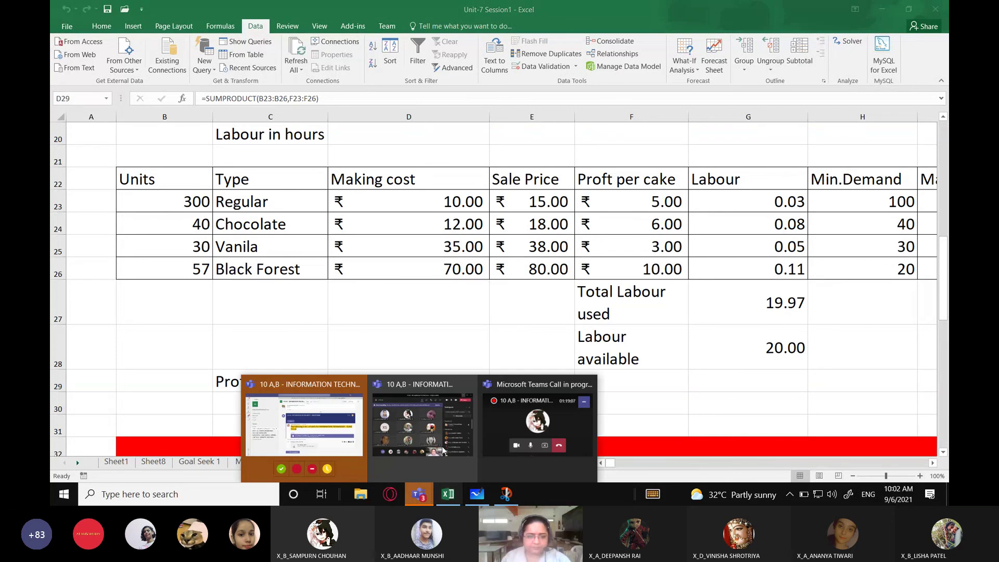
left_click(514, 446)
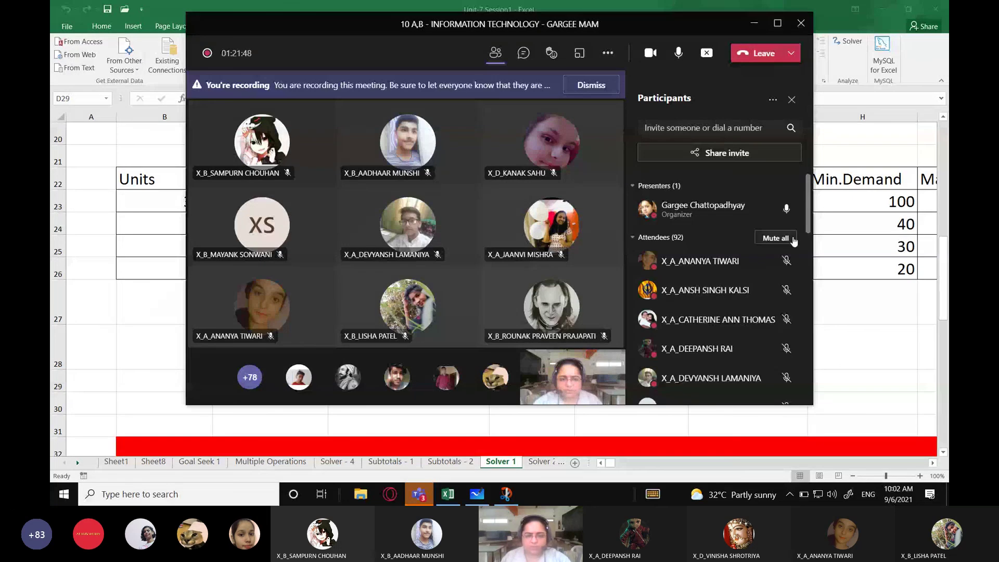
left_click(793, 239)
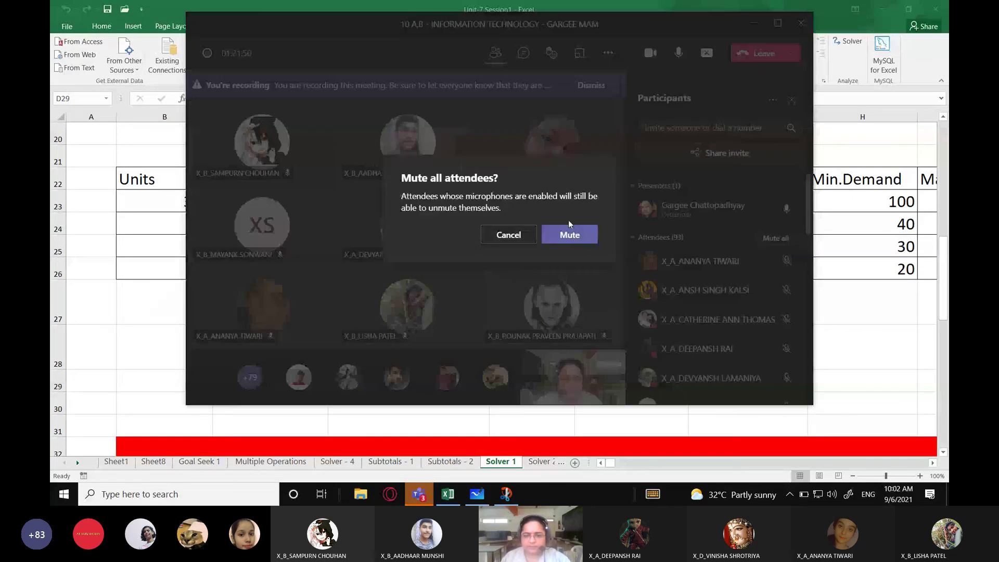
left_click(565, 236)
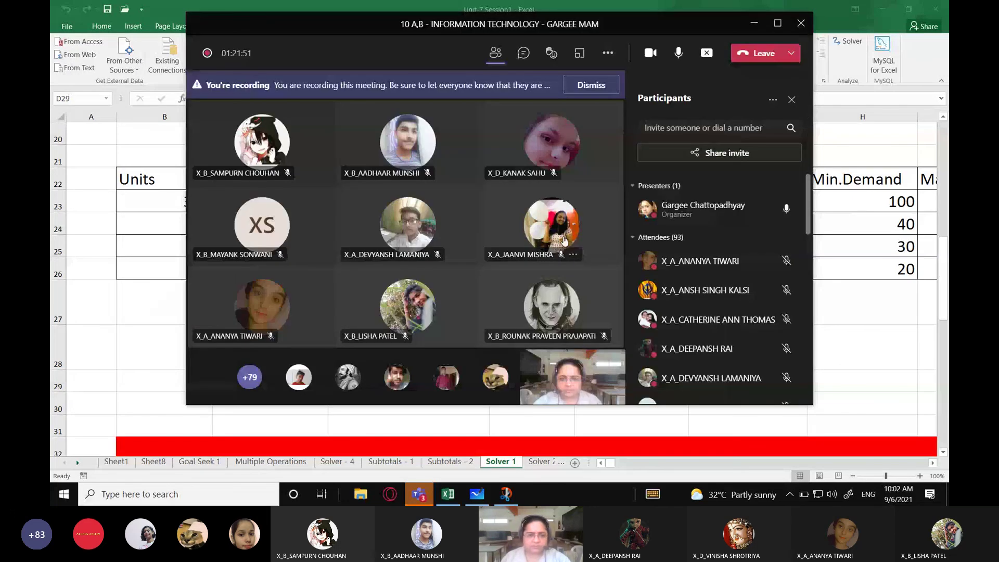
left_click(754, 23)
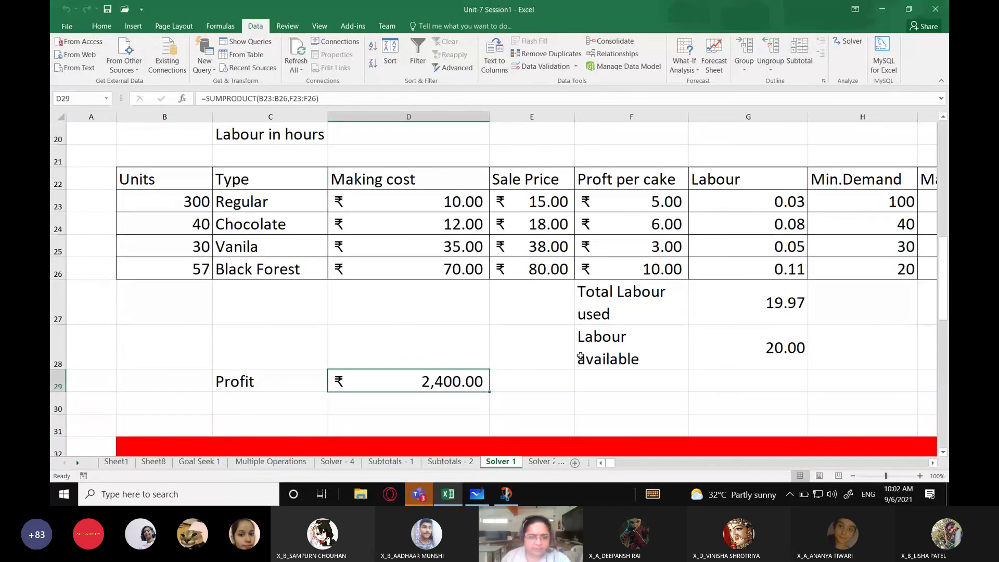
Step: Disable the microphones for all attendees in the Teams meeting and return to the Excel workbook
left_click(421, 494)
left_click(430, 410)
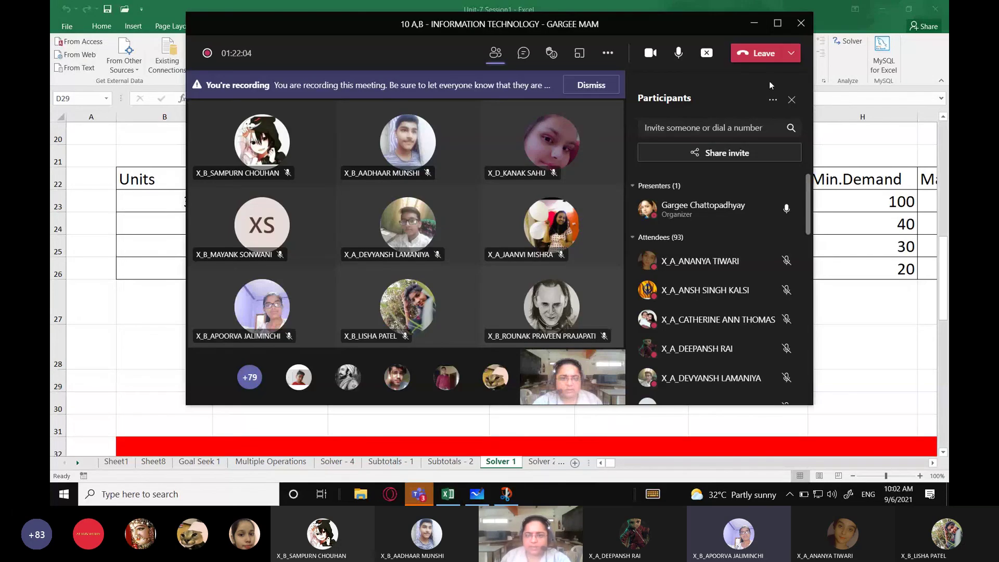
left_click(773, 100)
left_click(702, 142)
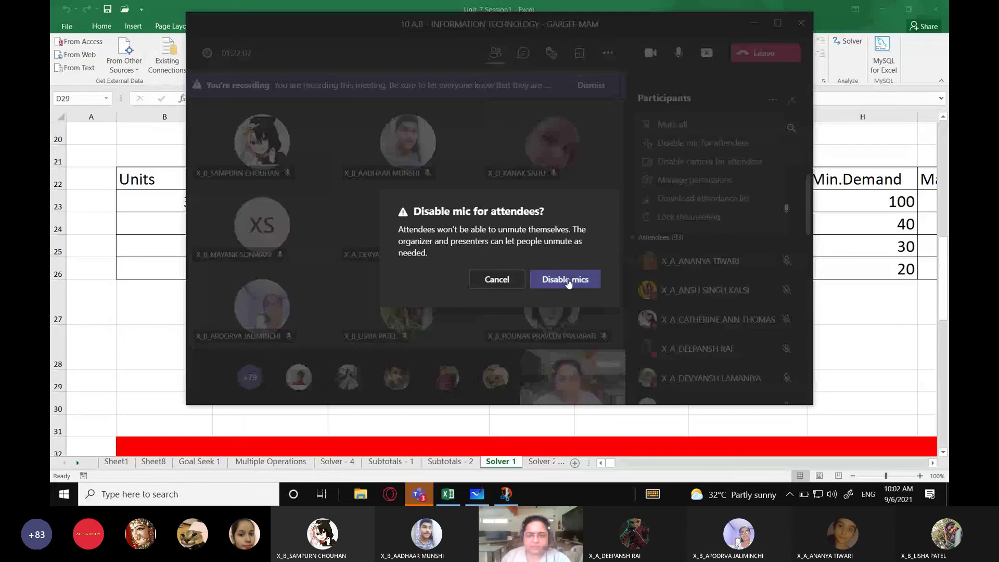
left_click(566, 280)
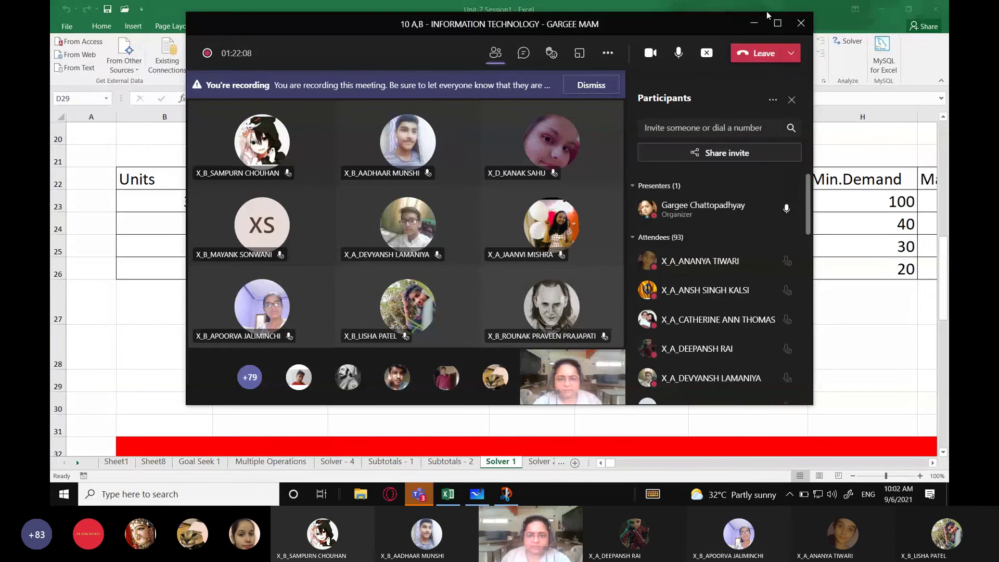
left_click(754, 23)
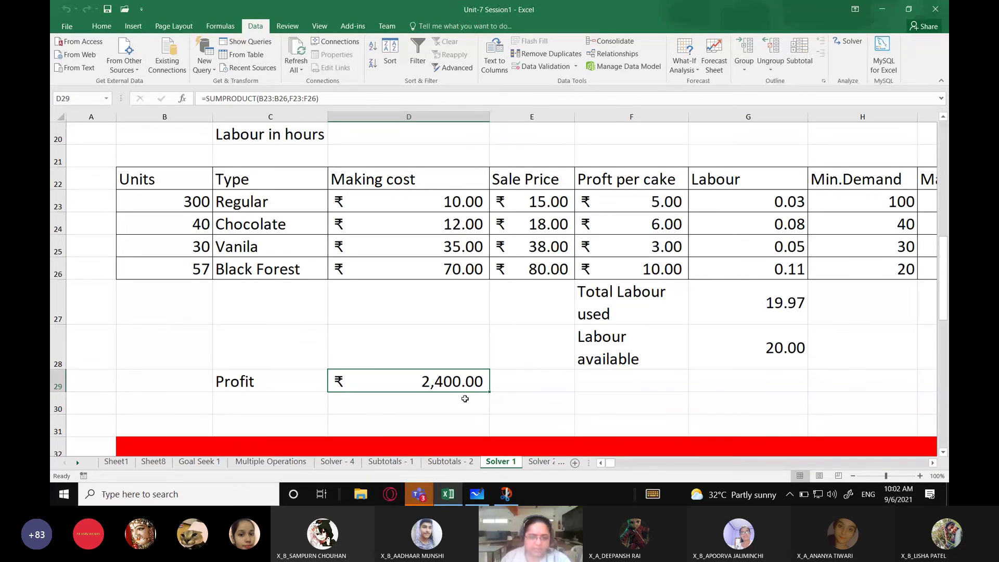
Step: On the Solver 2 sheet, set the selling price to 10, the making cost to 4 and the number of pens to 1000
scroll(464, 398, "down", 3)
scroll(465, 393, "up", 5)
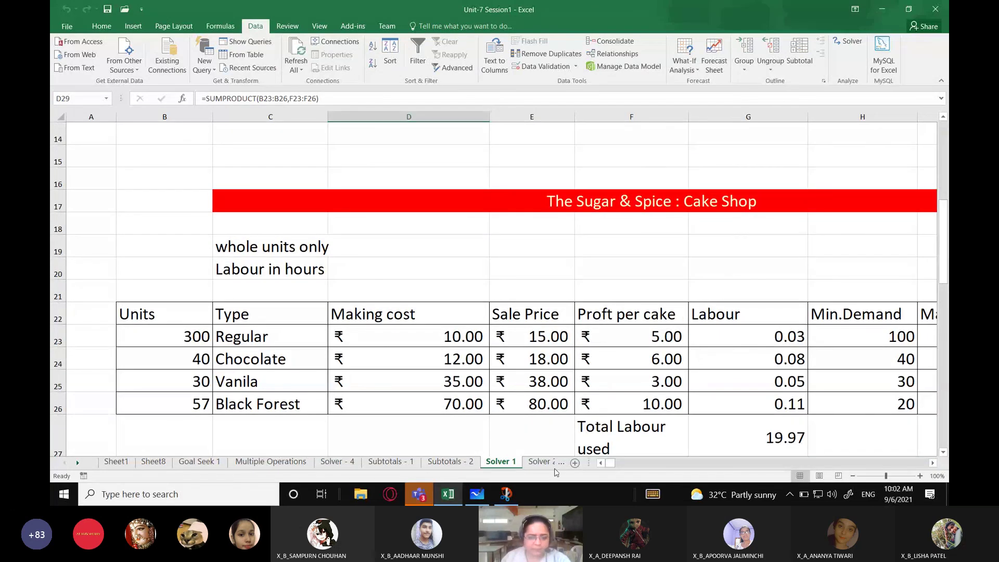
left_click(538, 461)
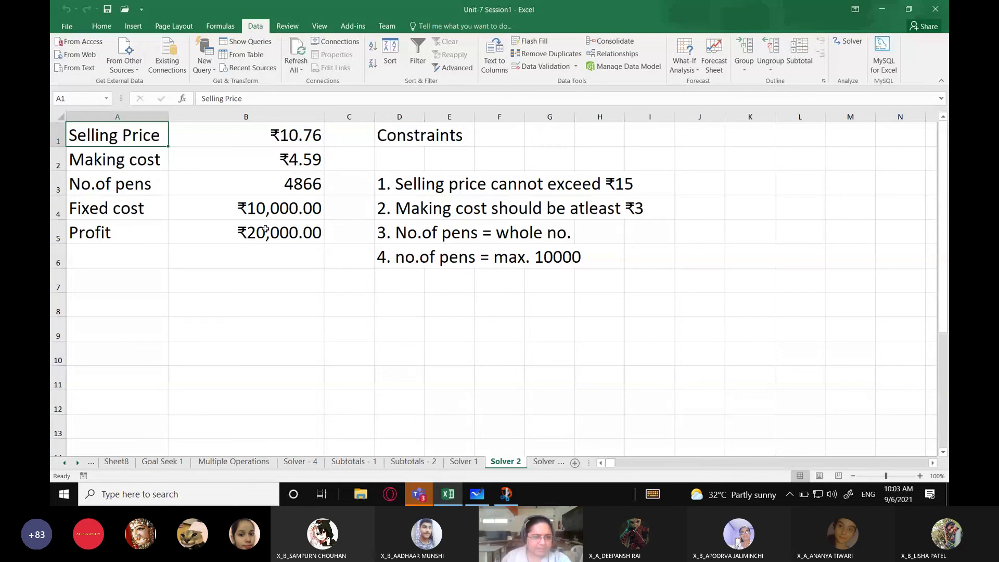
key("Right")
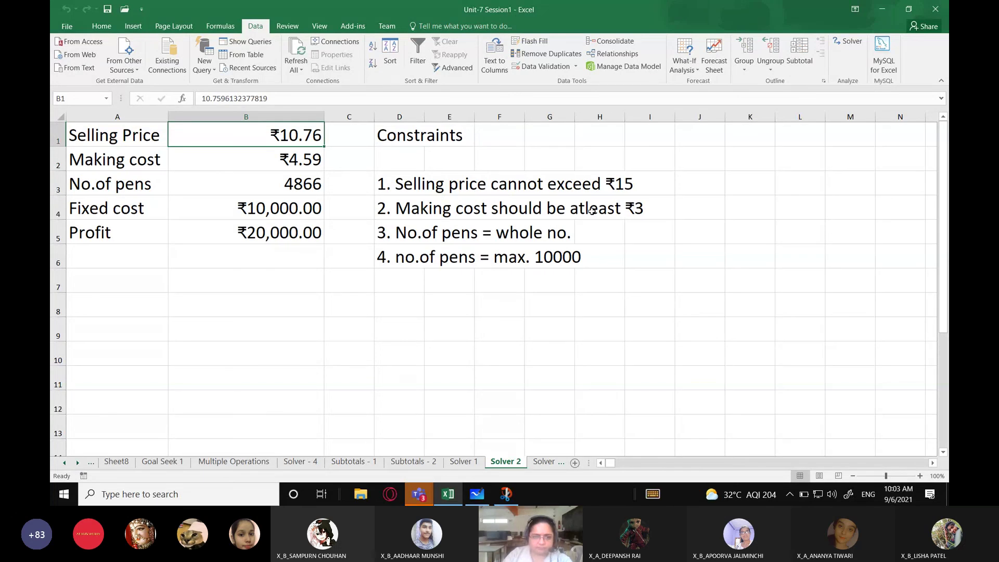
type("10")
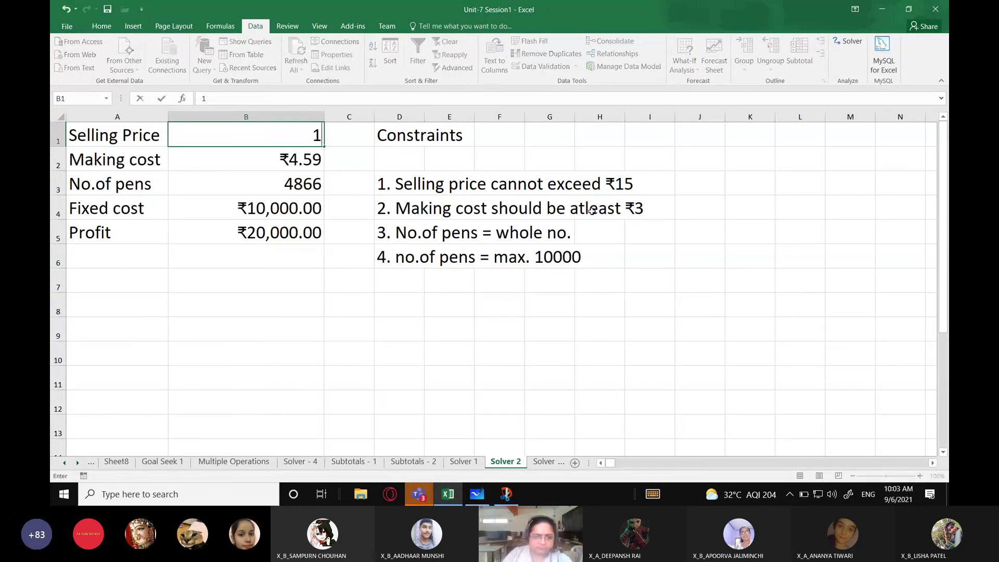
key("Return")
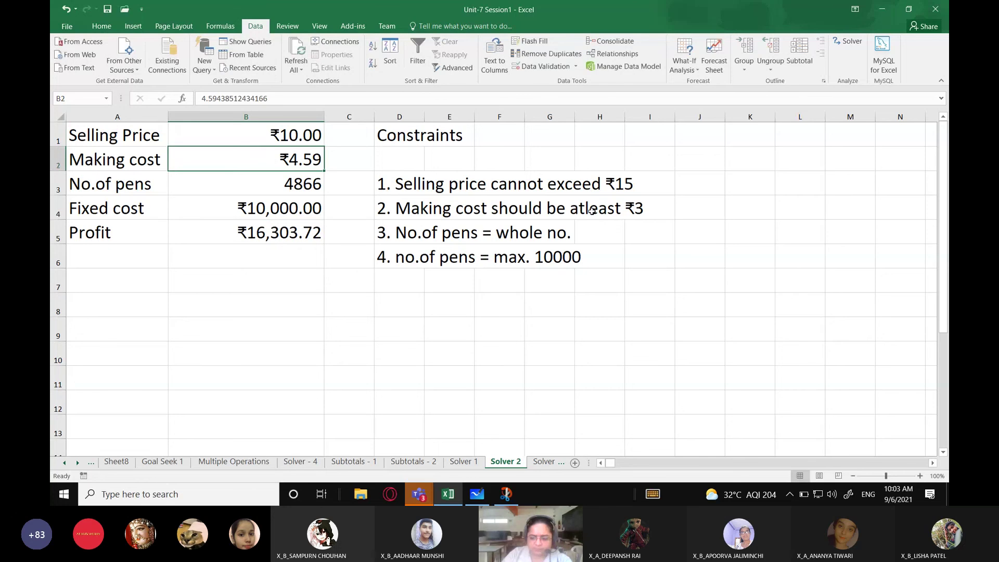
type("4")
key("Return")
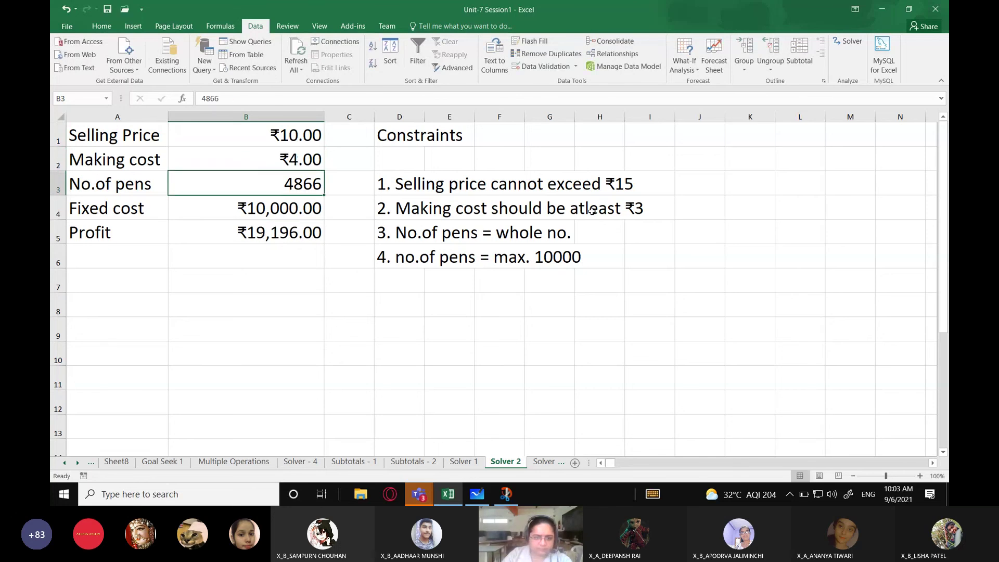
type("1000")
key("Return")
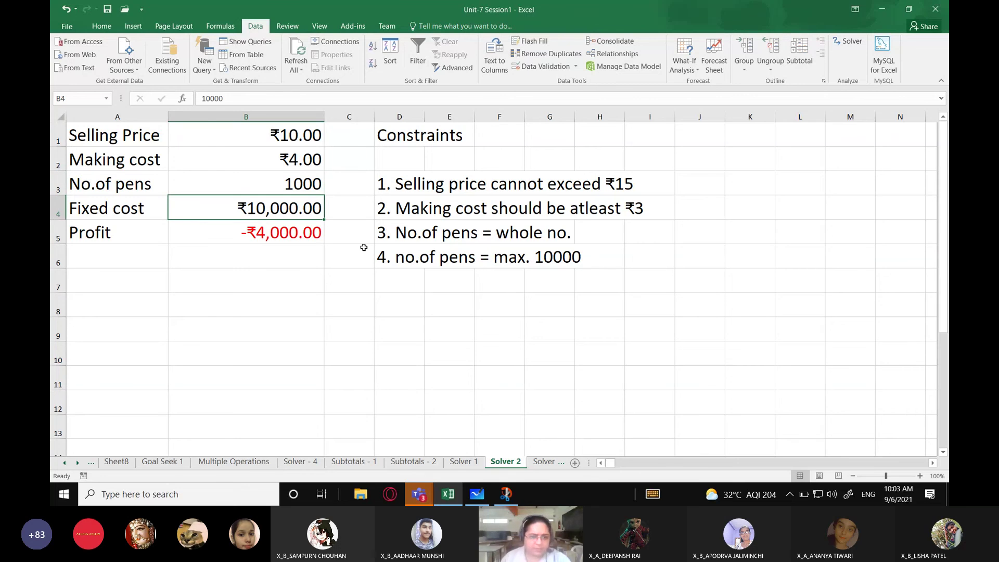
Step: Review the pen data, the profit formula in B5 and the listed constraints on the Solver 2 sheet
left_click_drag(115, 135, 413, 268)
left_click(497, 311)
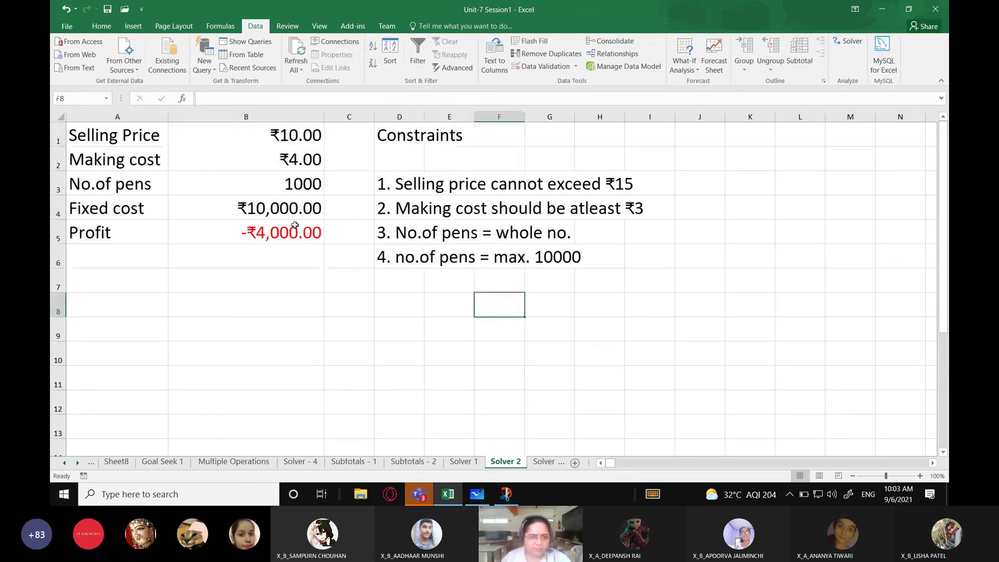
left_click(262, 231)
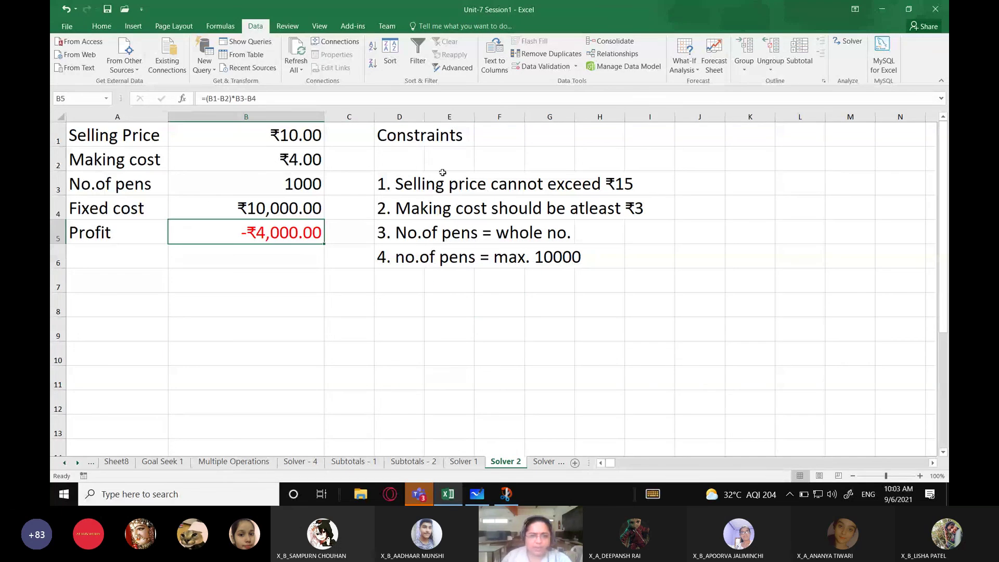
left_click_drag(431, 176, 416, 258)
Step: Set up Solver with the profit in B5 as objective, the Value Of target type, and B1:B3 as the changing variable cells
left_click(268, 240)
left_click(839, 41)
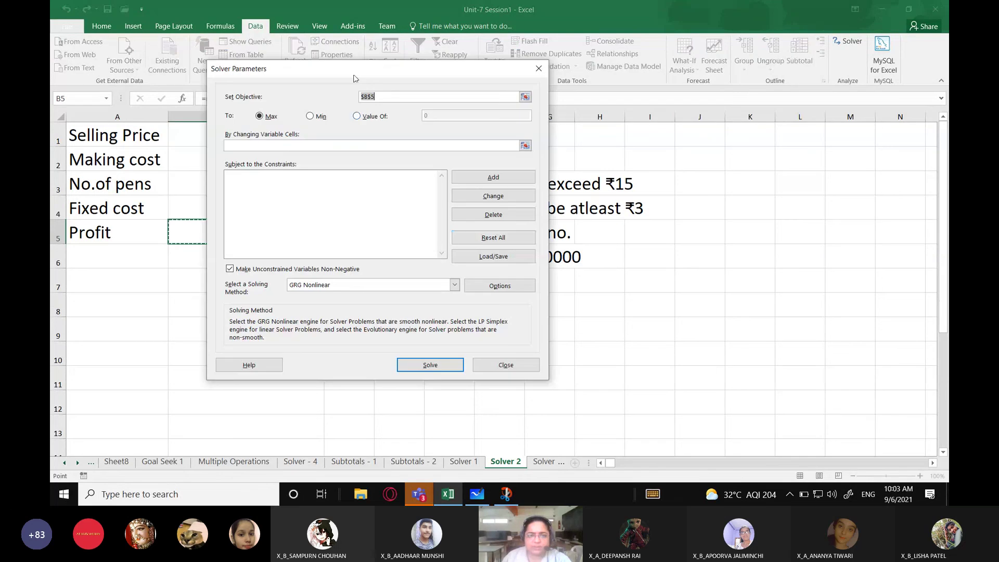
left_click_drag(320, 70, 550, 98)
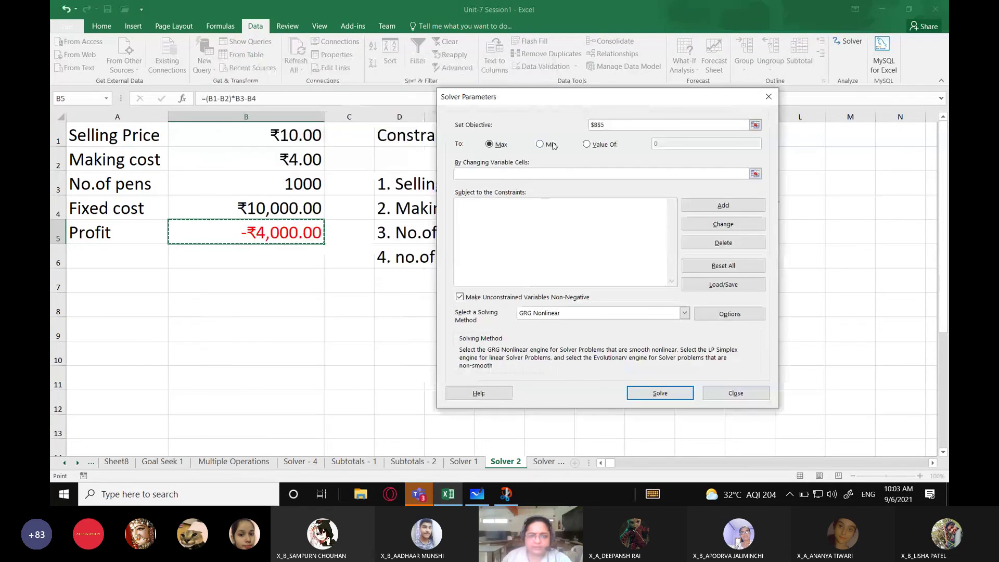
left_click(586, 145)
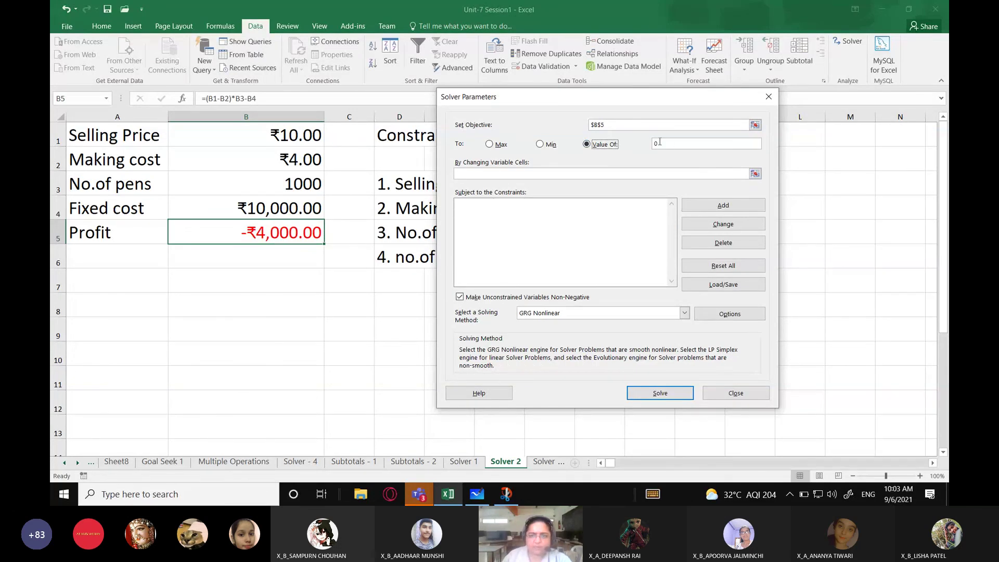
left_click(482, 171)
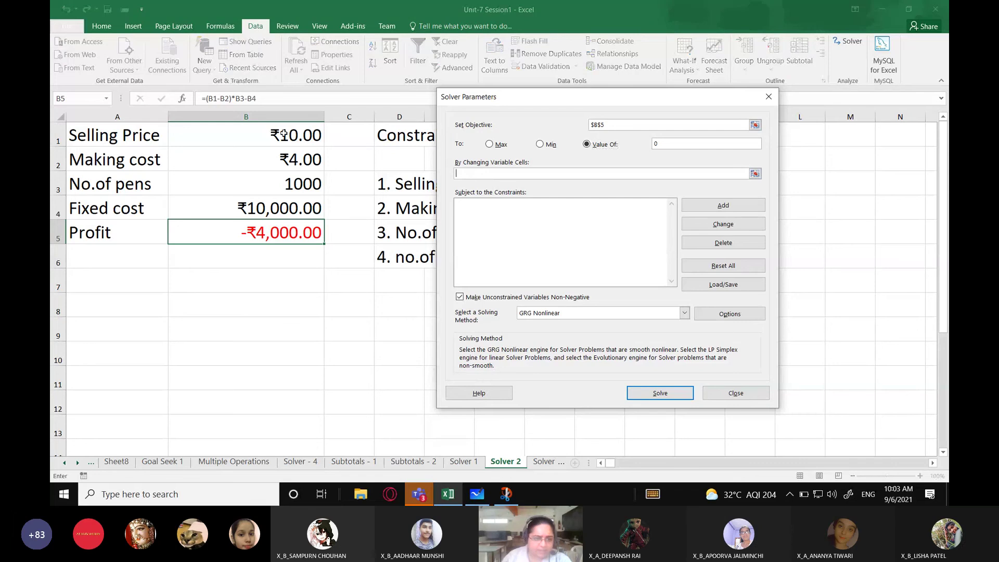
left_click_drag(291, 136, 290, 188)
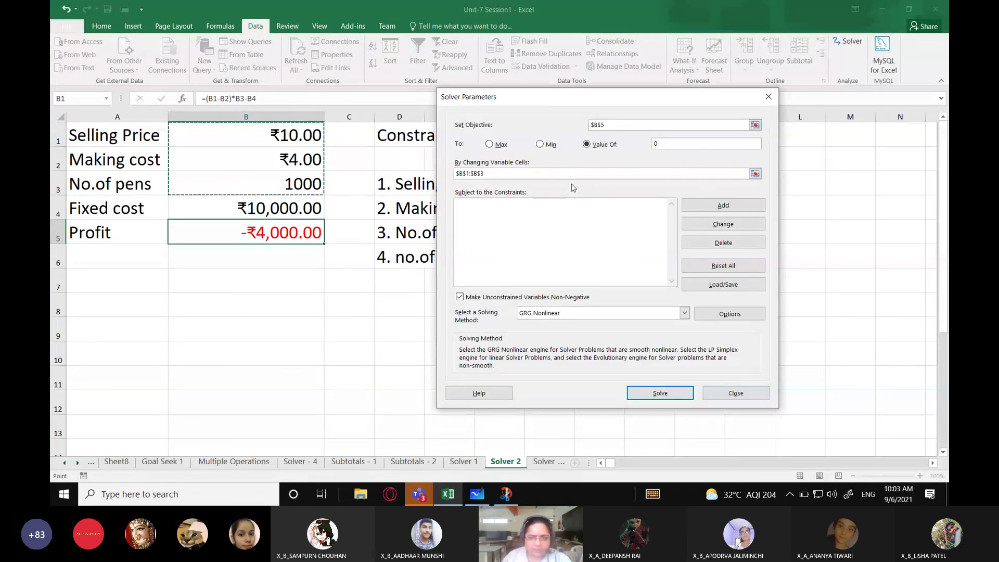
Step: Add a Solver constraint limiting the selling price in B1 to at most 15
left_click_drag(524, 95, 408, 281)
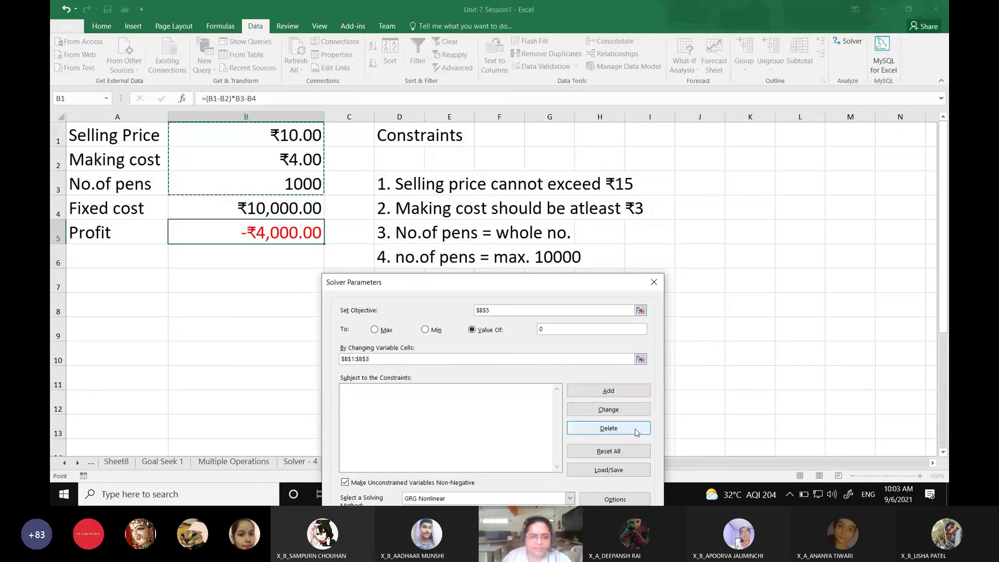
left_click(602, 390)
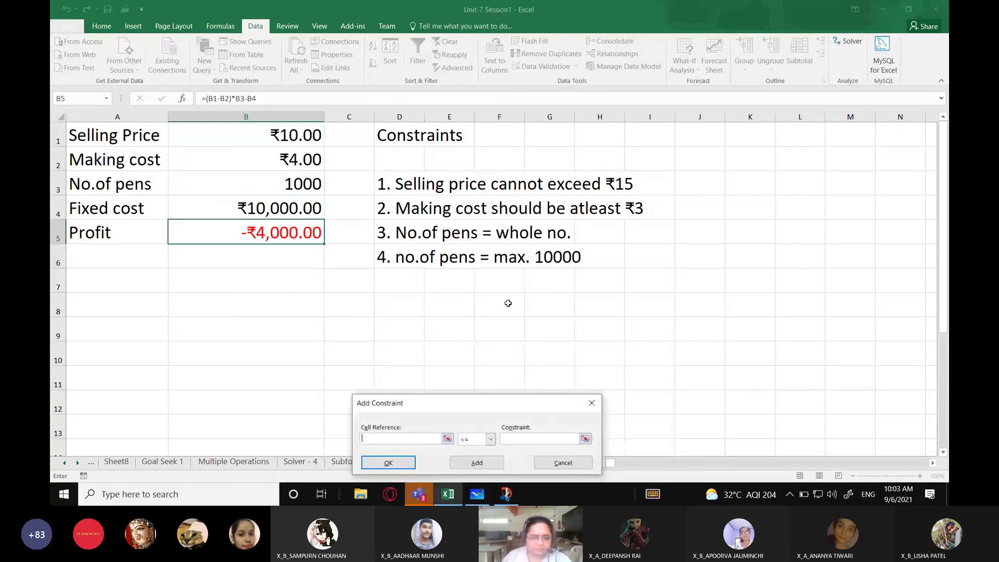
left_click_drag(405, 412, 403, 296)
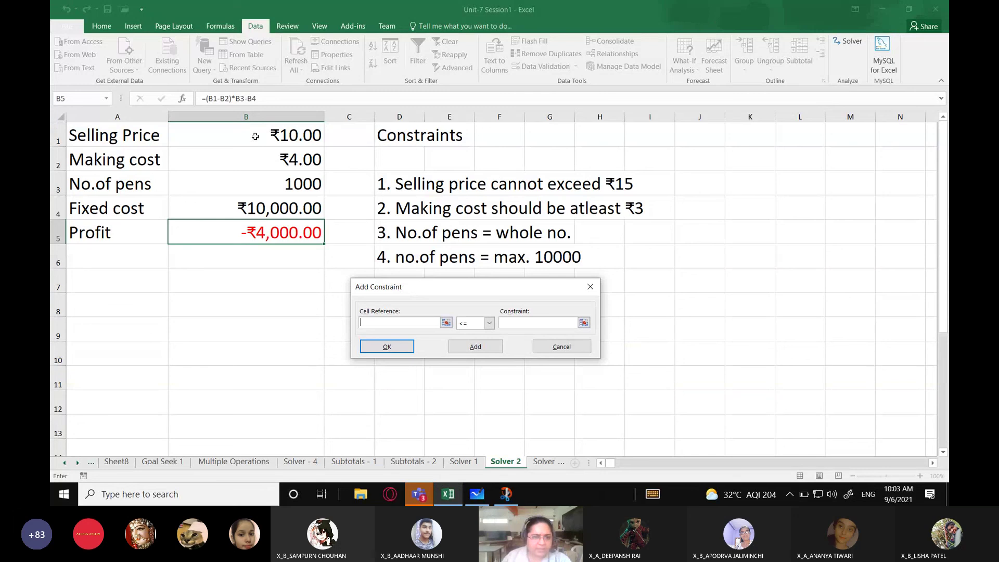
left_click(255, 137)
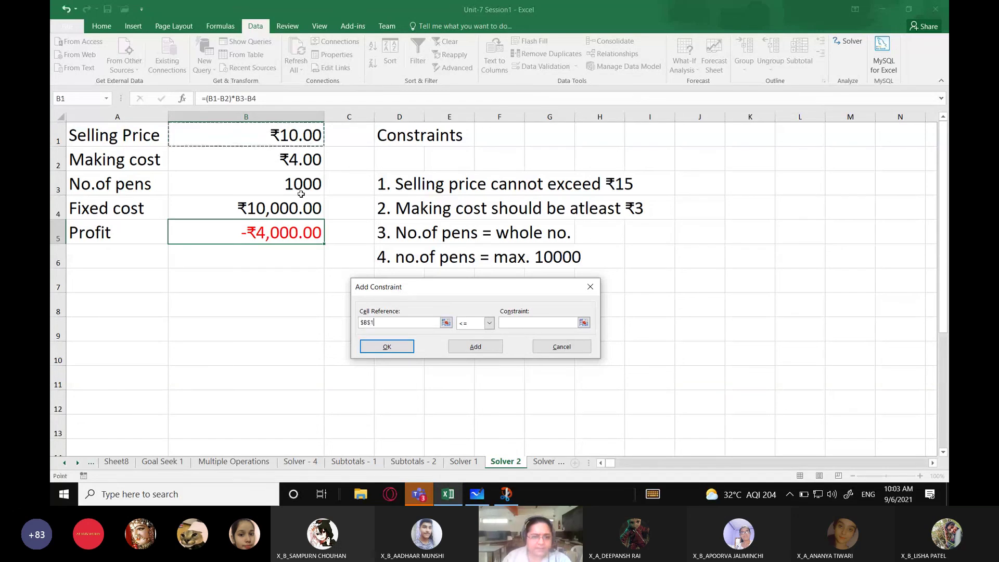
left_click(516, 323)
type("15")
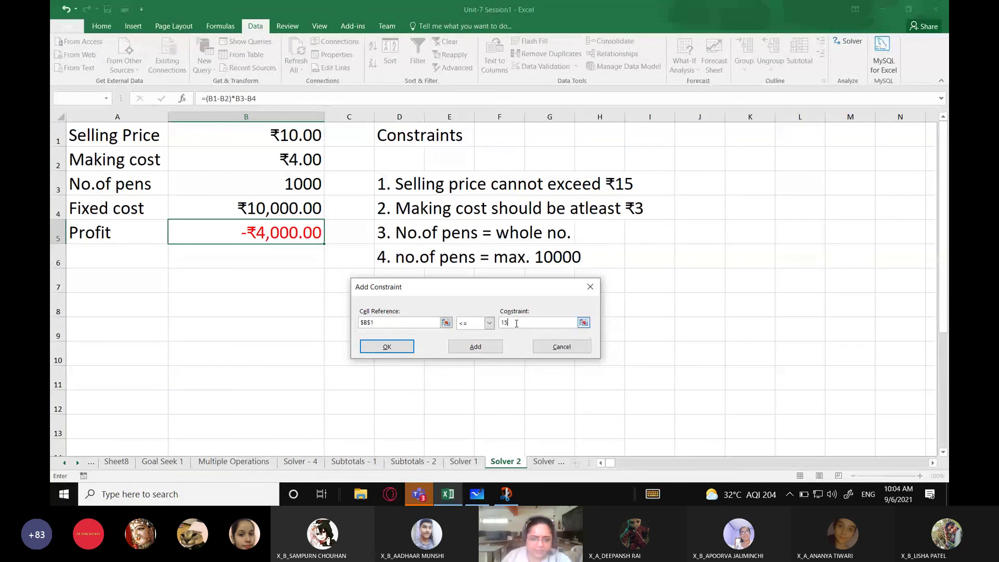
left_click(489, 352)
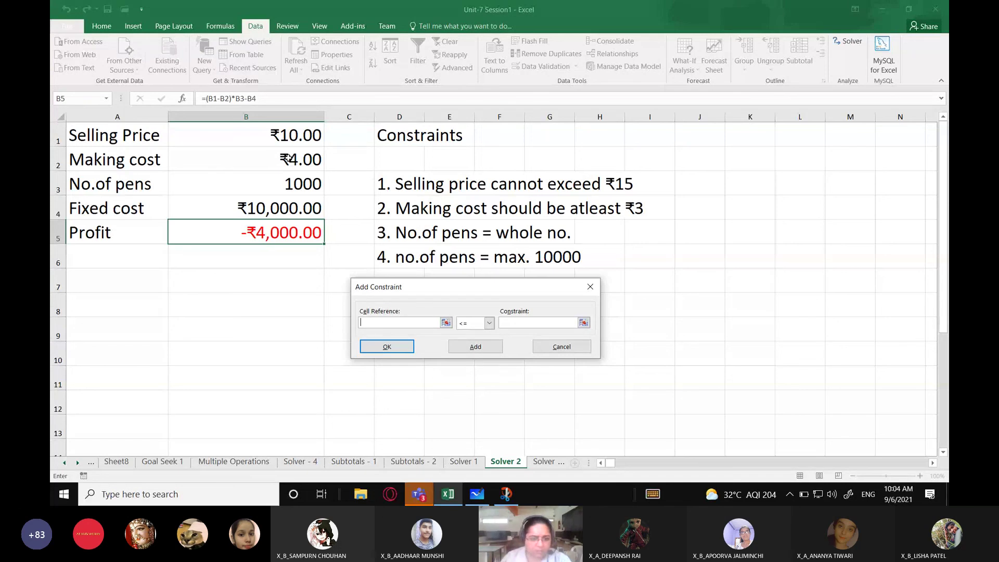
Step: Add a Solver constraint requiring the making cost in B2 to be at least 3
left_click(284, 159)
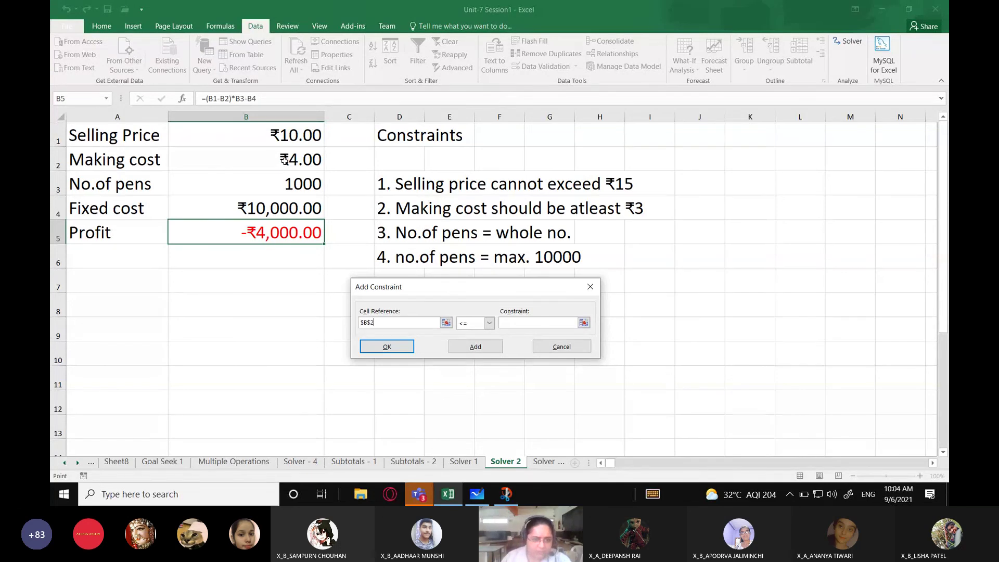
left_click(489, 323)
left_click(472, 350)
left_click(510, 322)
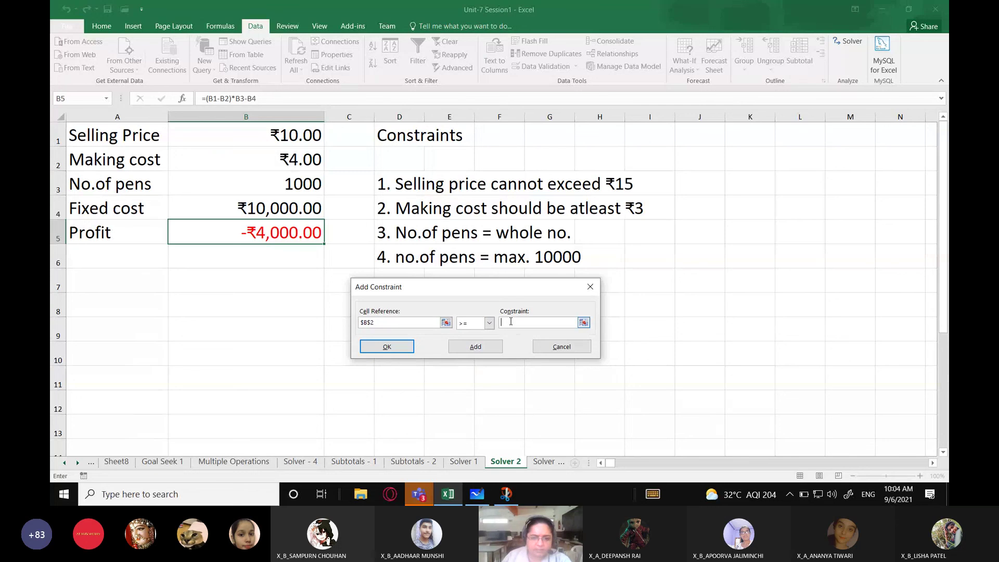
type("3")
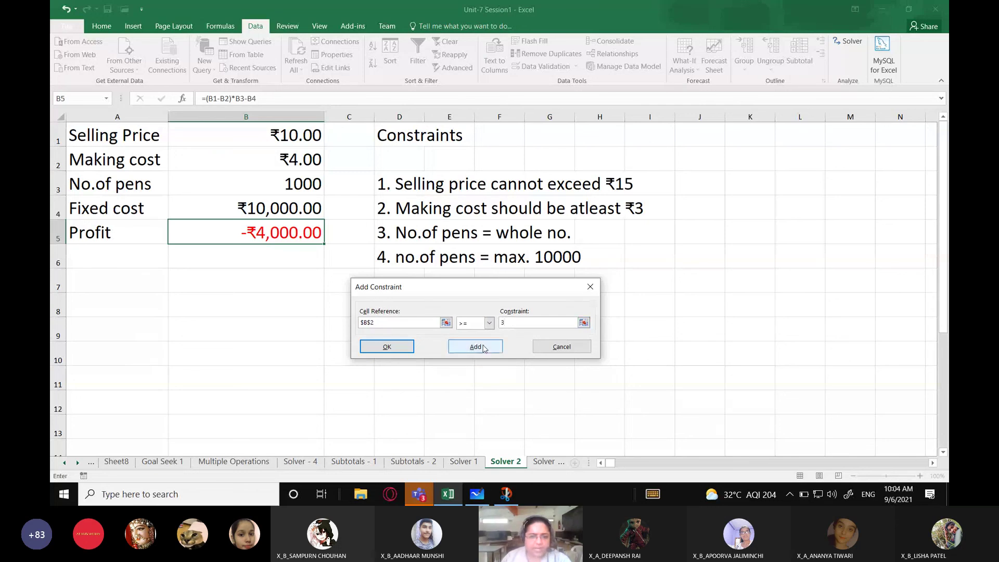
left_click(484, 348)
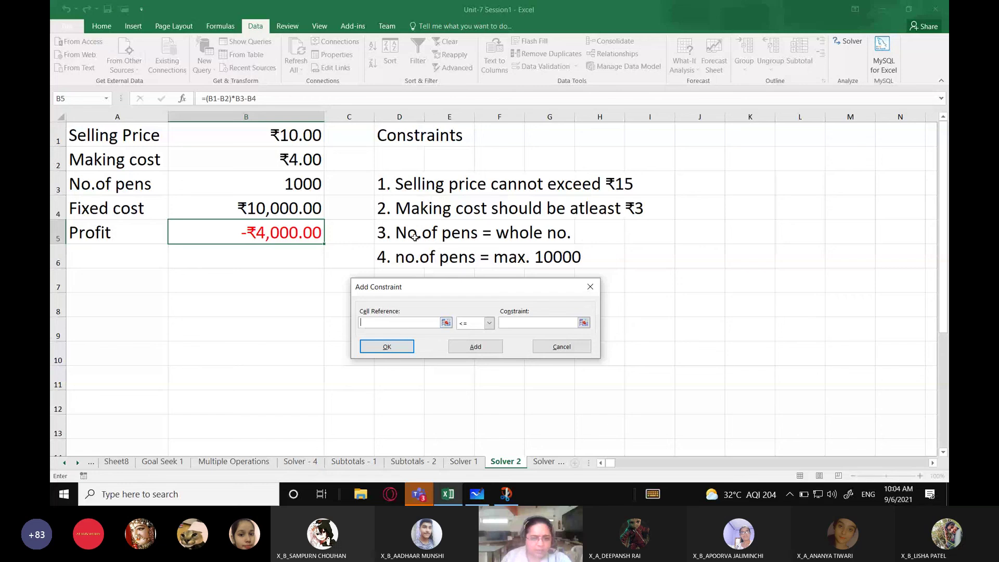
Step: Add a Solver constraint that keeps the number of pens in B3 an integer
left_click(266, 179)
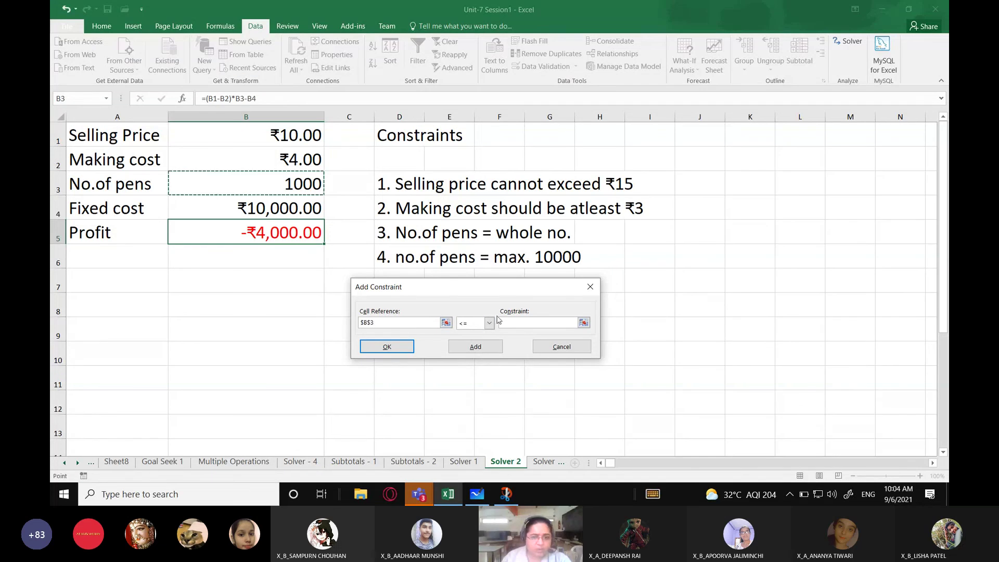
left_click(489, 322)
left_click(471, 357)
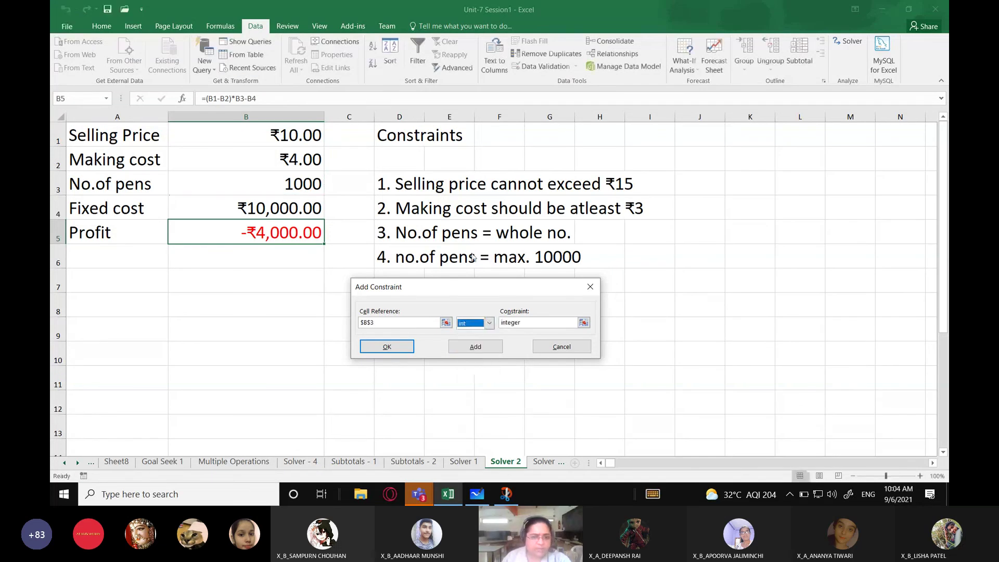
left_click(458, 347)
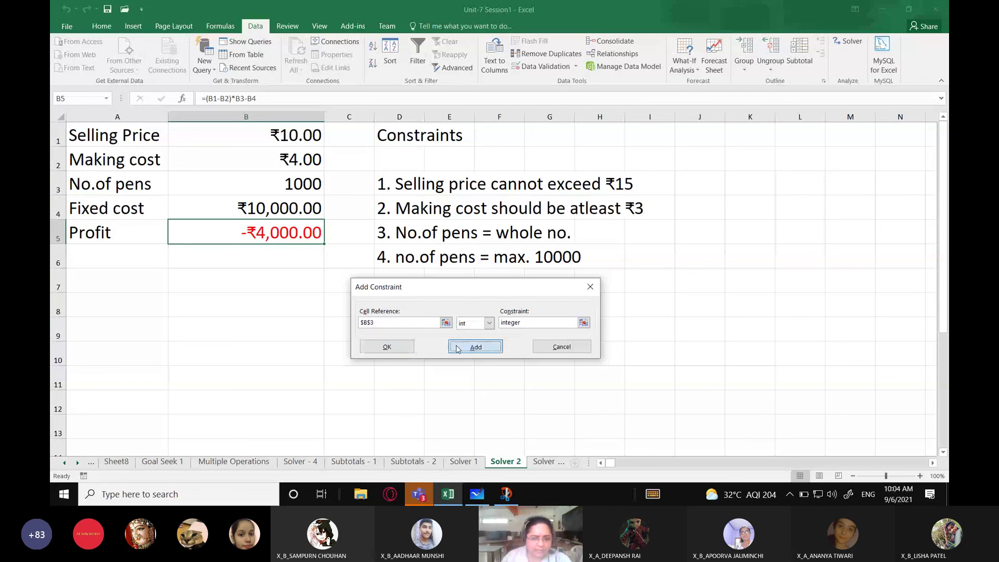
Step: Add a final constraint capping the number of pens in B3 at 10000 and return to the Solver parameters
left_click(283, 186)
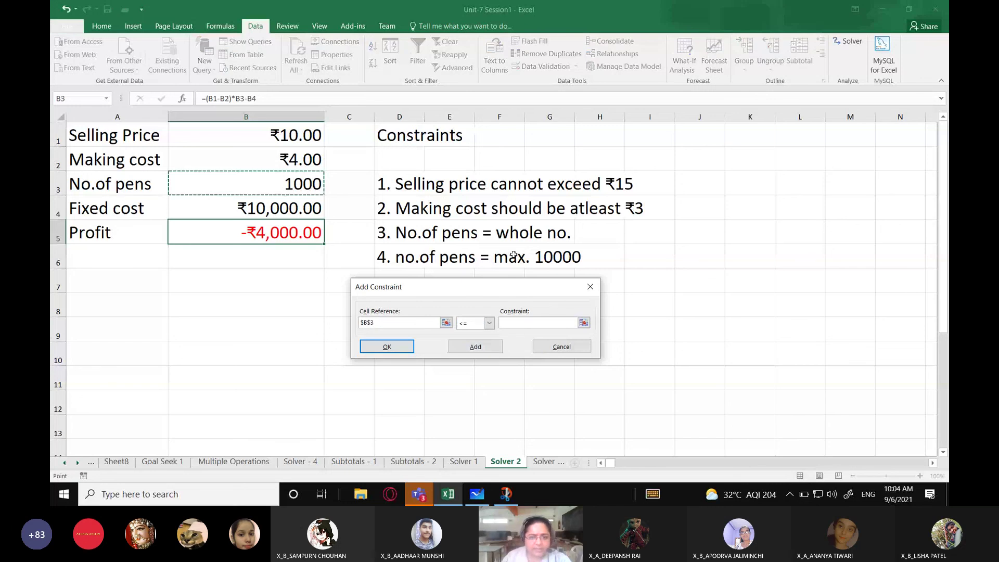
left_click(530, 324)
type("10000")
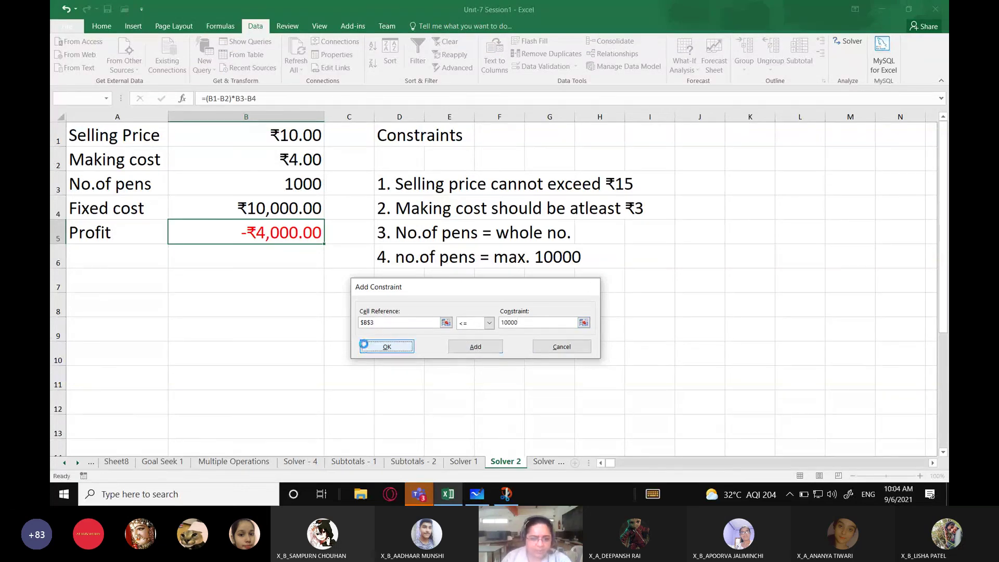
left_click(387, 347)
Step: Solve for a profit value of 0, compare the solution with the listed constraints and keep it
left_click_drag(490, 172, 633, 78)
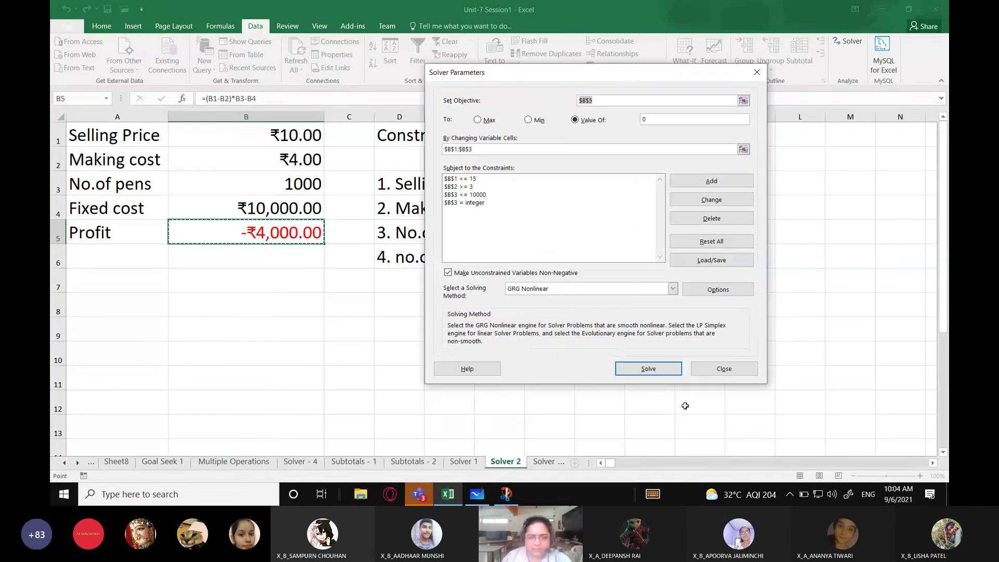
left_click(653, 368)
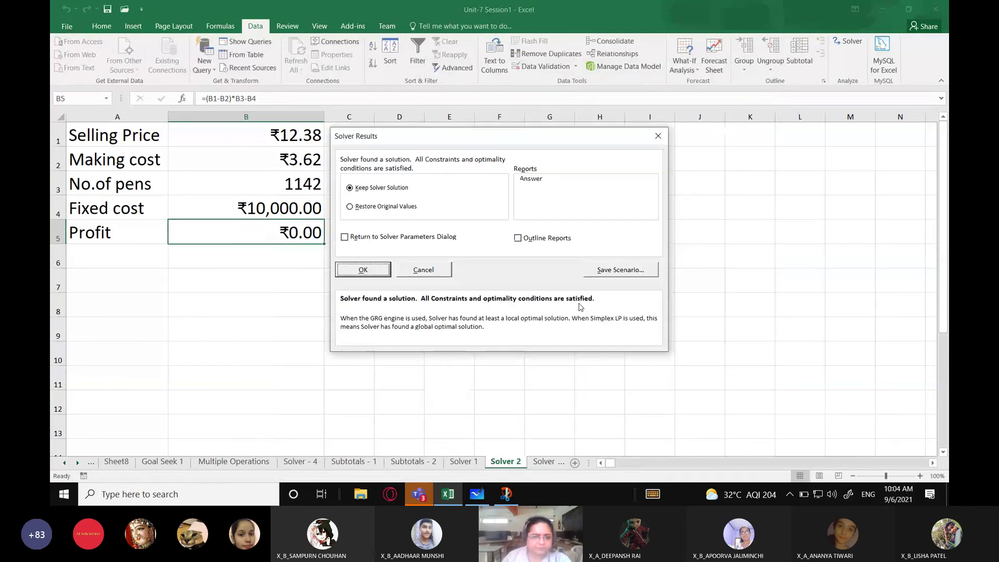
left_click_drag(374, 136, 490, 195)
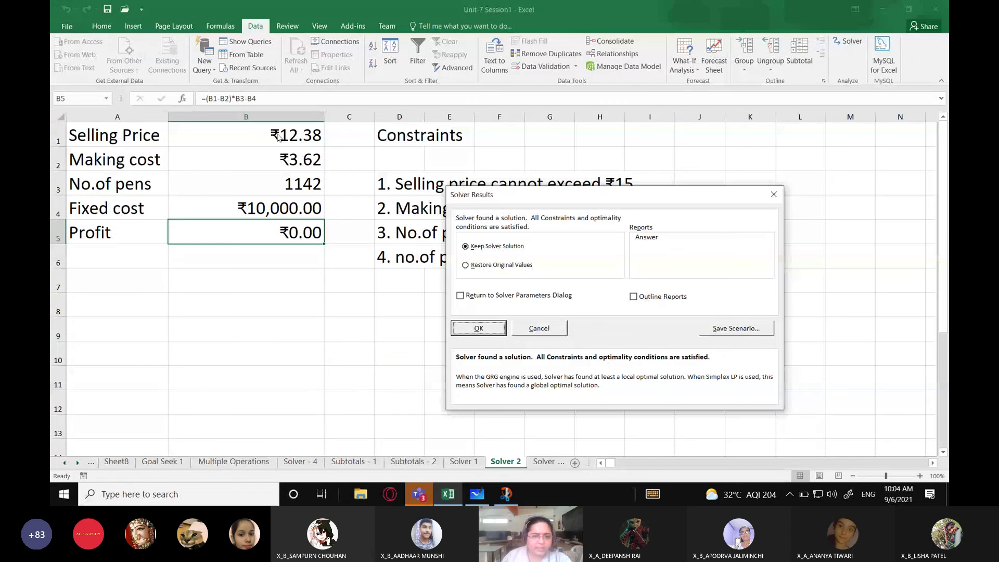
left_click_drag(468, 201, 431, 289)
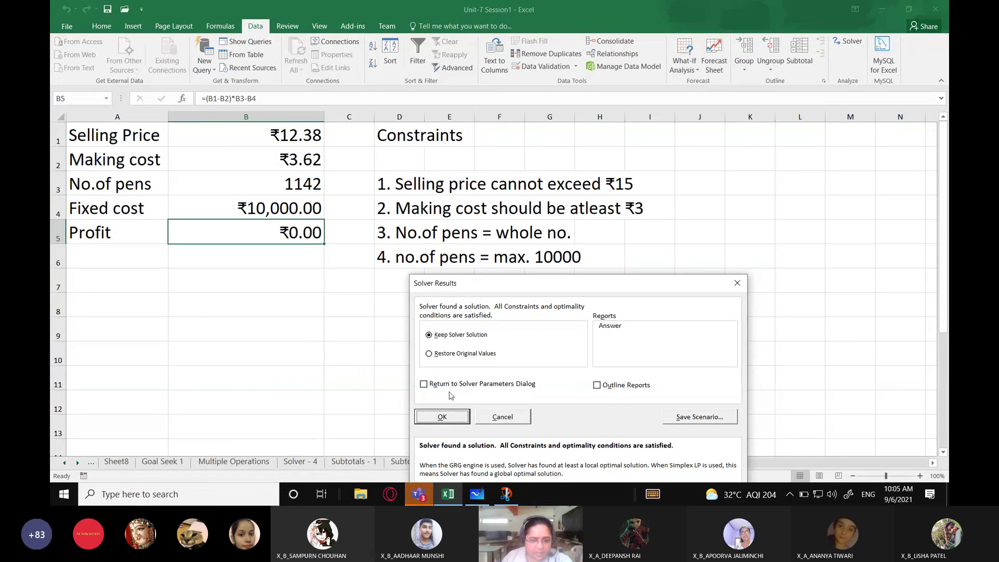
left_click(444, 421)
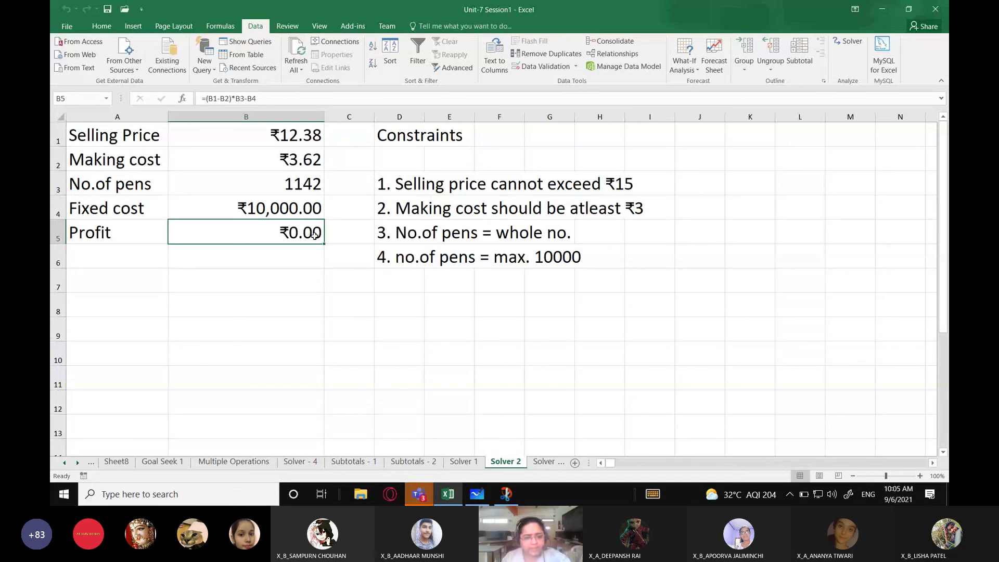
Step: Change the Solver target for the profit in B5 to Max and solve again with the same constraints
left_click(282, 186)
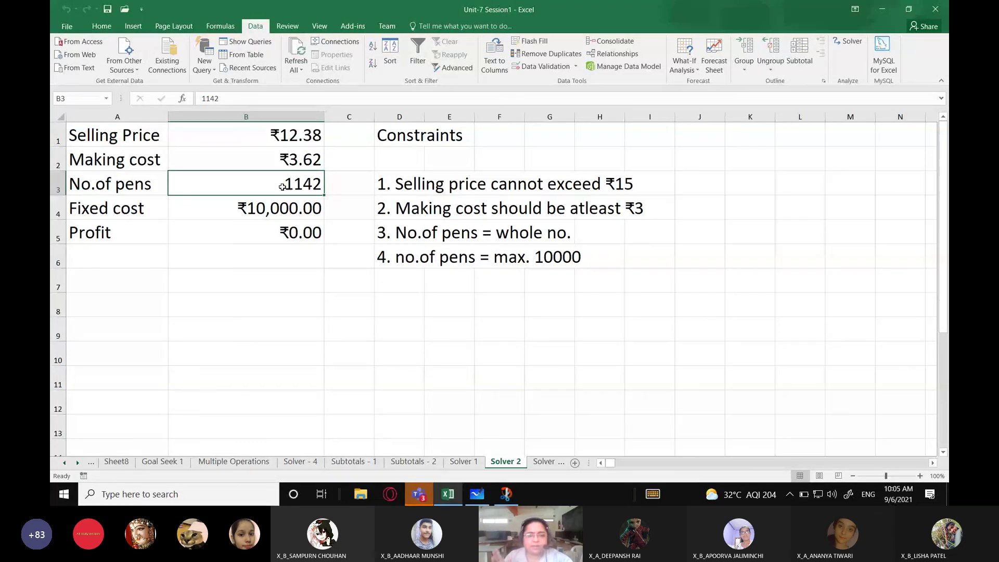
left_click(279, 228)
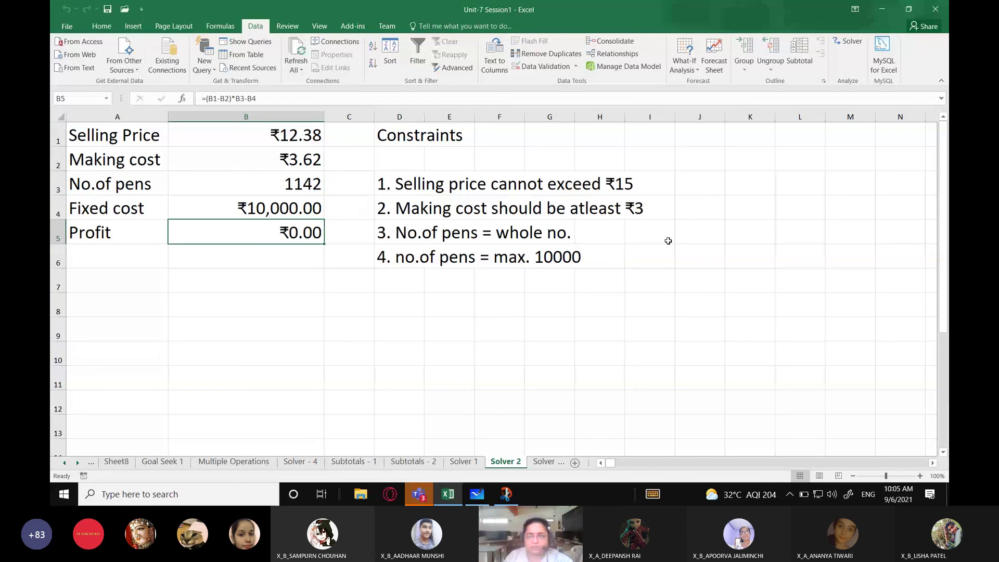
left_click(847, 43)
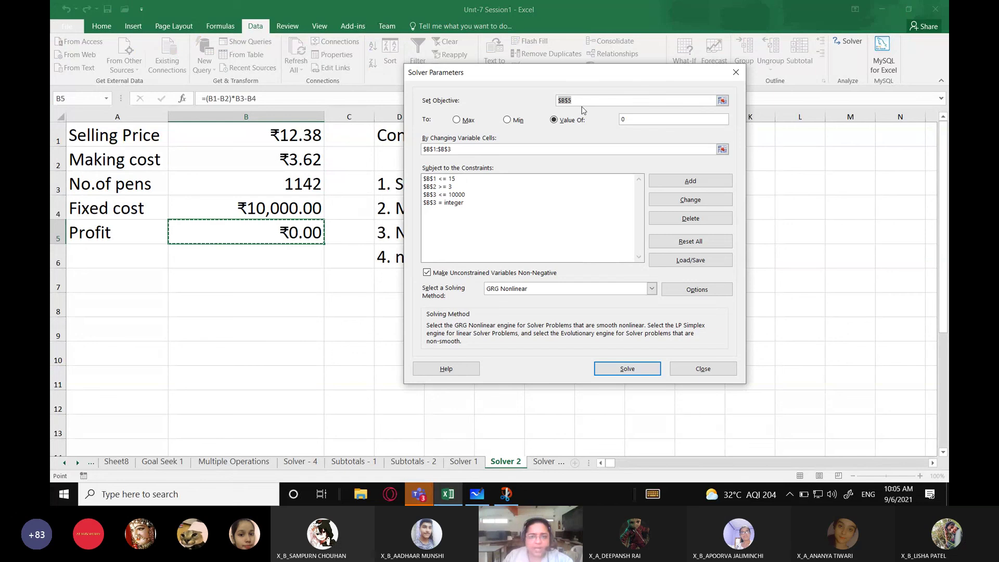
left_click(457, 120)
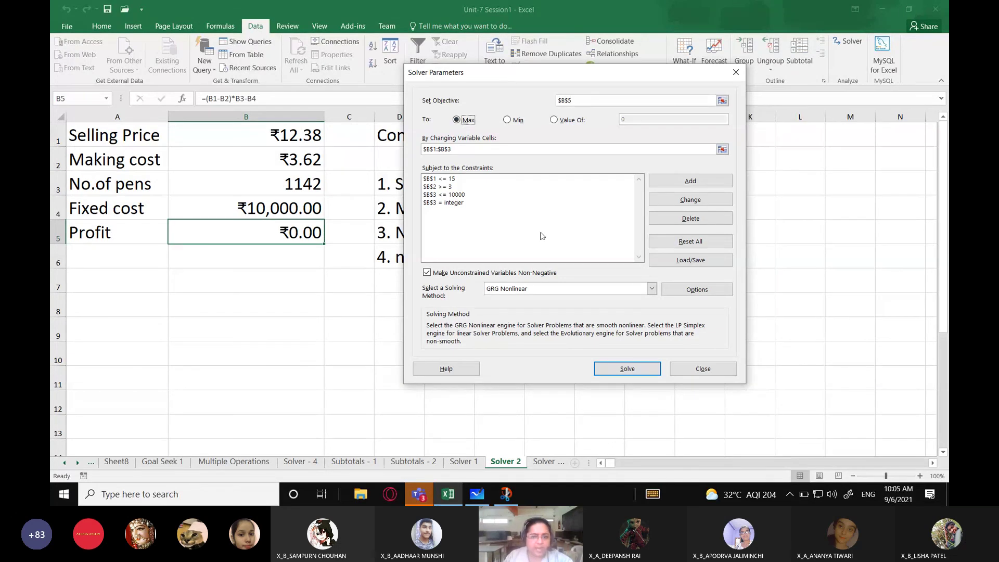
left_click(629, 370)
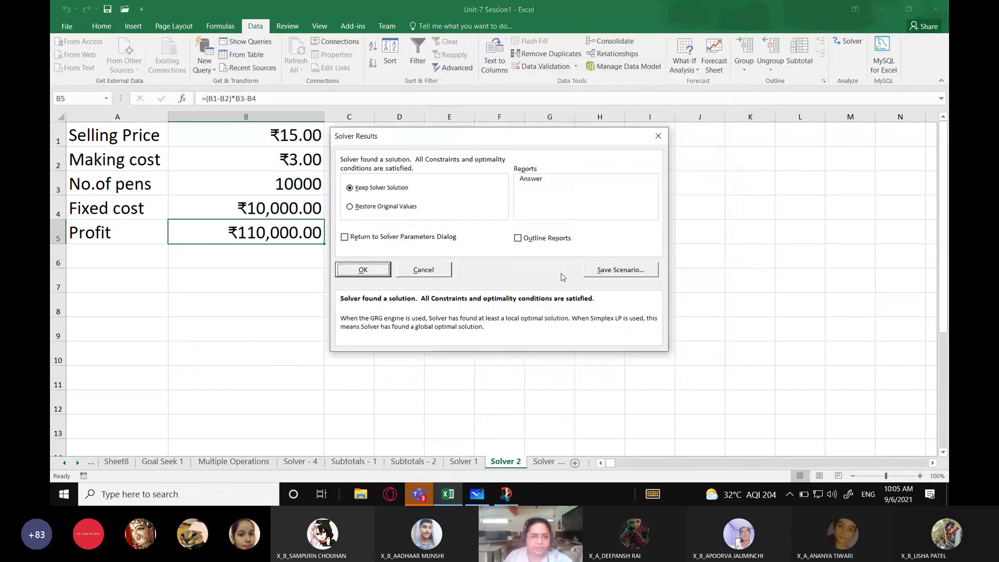
Step: Check the maximum-profit solution against the listed constraints, and restore the original values
left_click_drag(409, 135, 448, 275)
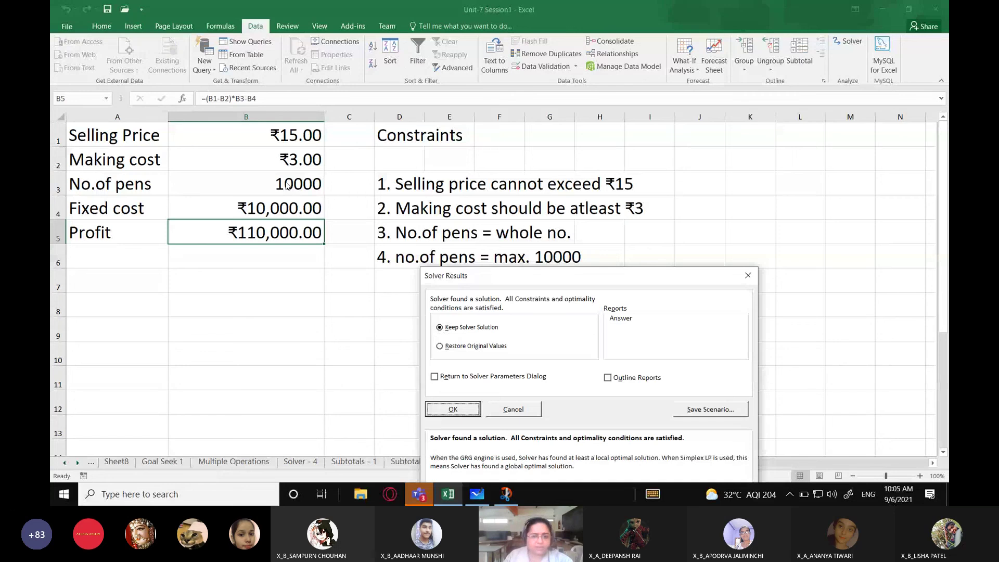
left_click_drag(492, 276, 468, 301)
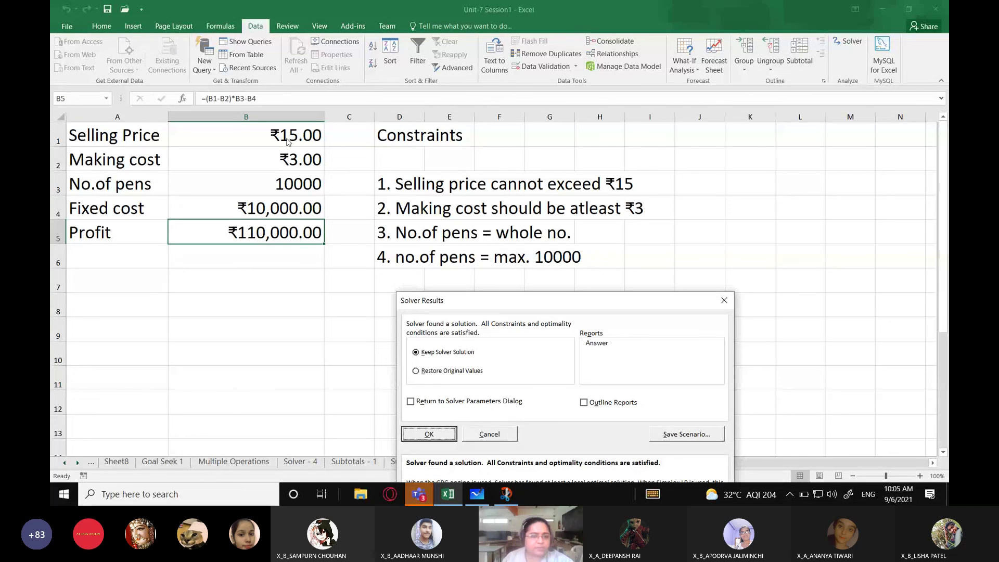
left_click_drag(531, 301, 549, 175)
left_click(453, 244)
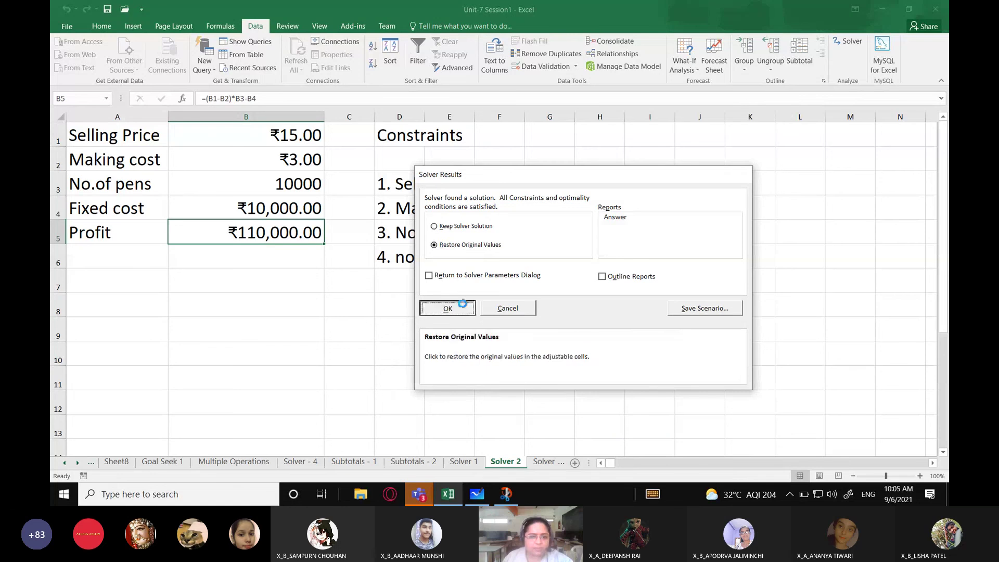
left_click(447, 308)
Step: Reopen Solver and change the upper limit of the constraint on the number of pens in B3 to 20000
left_click(848, 42)
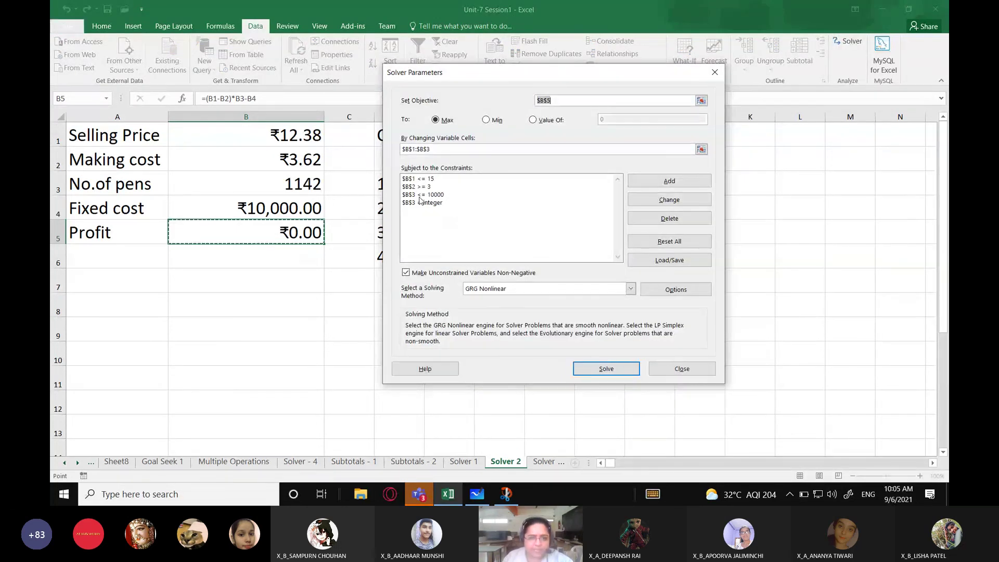
left_click(420, 196)
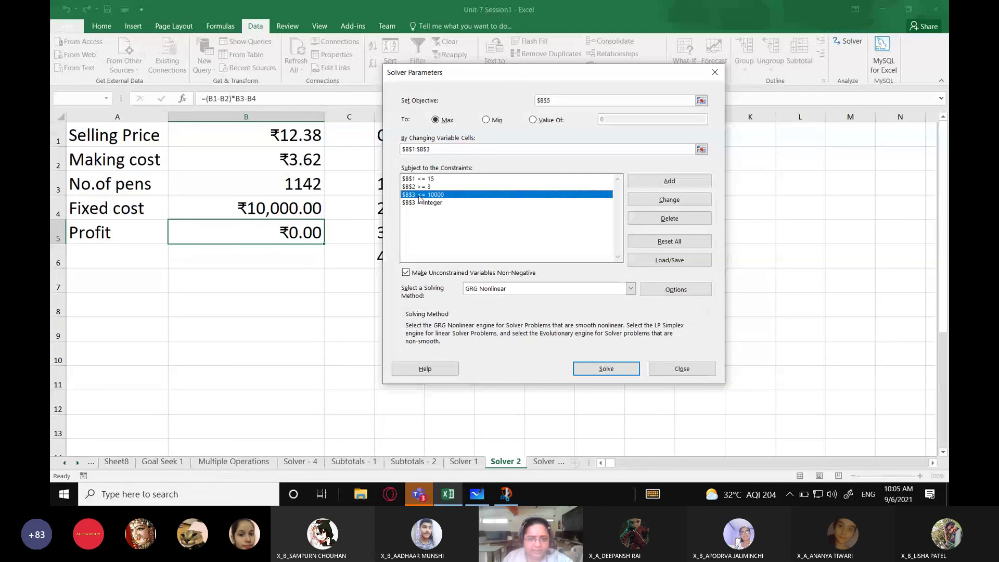
left_click(669, 200)
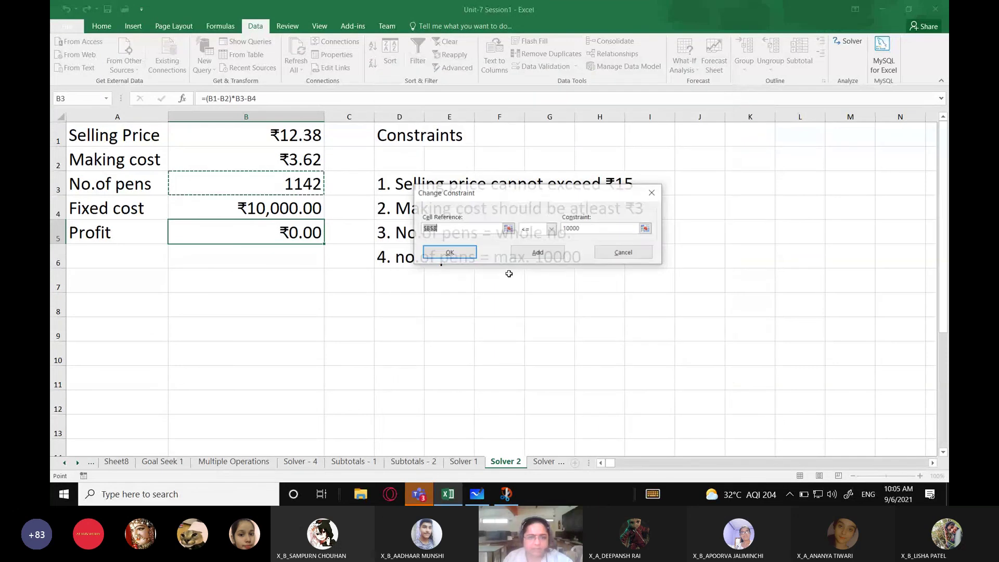
left_click(597, 227)
key("BackSpace")
key("BackSpace")
key("BackSpace")
key("BackSpace")
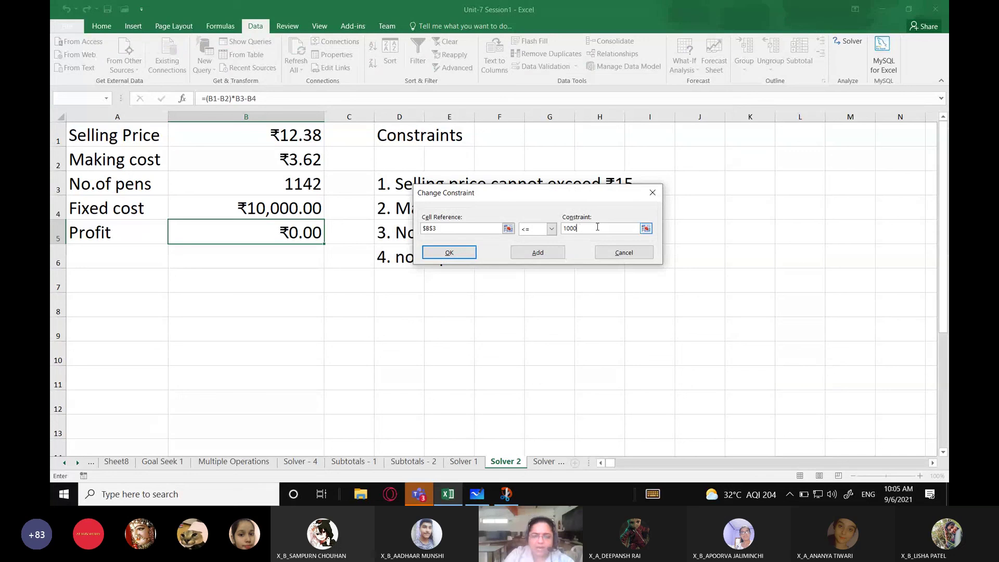
key("BackSpace")
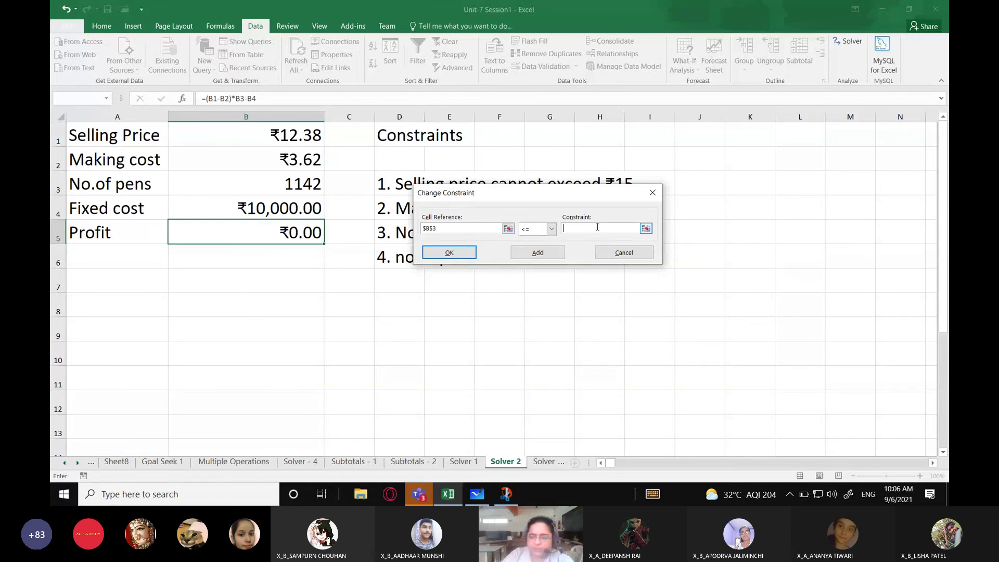
type("20000")
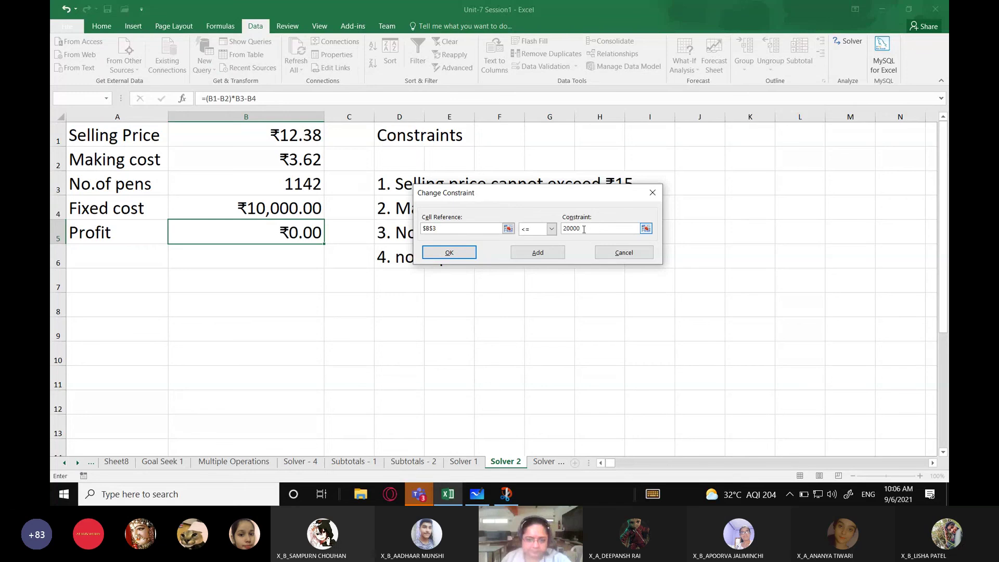
left_click(455, 253)
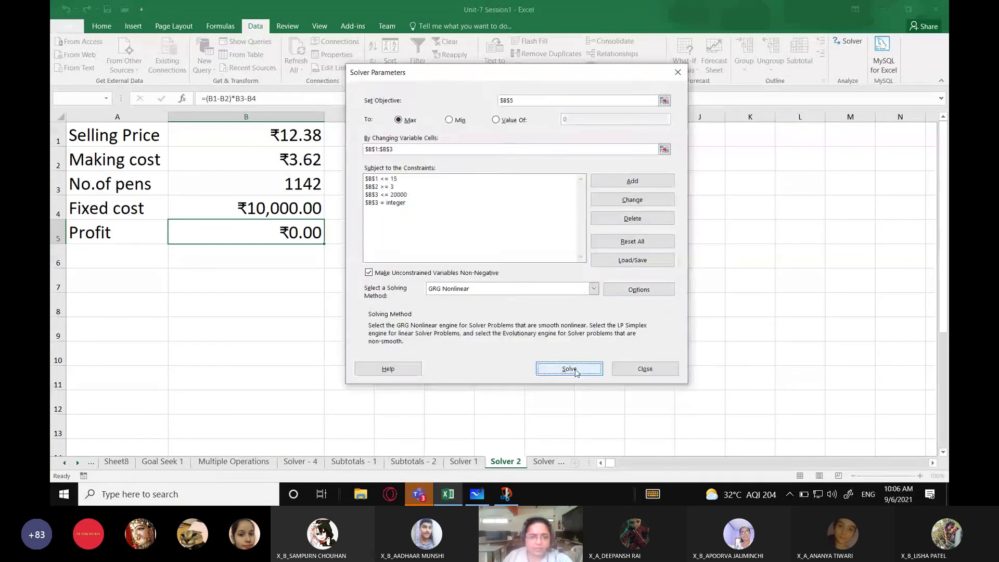
Step: Solve for the maximum profit with the changed pen limit and compare the solution with the listed constraints
left_click(568, 368)
left_click_drag(385, 144, 504, 293)
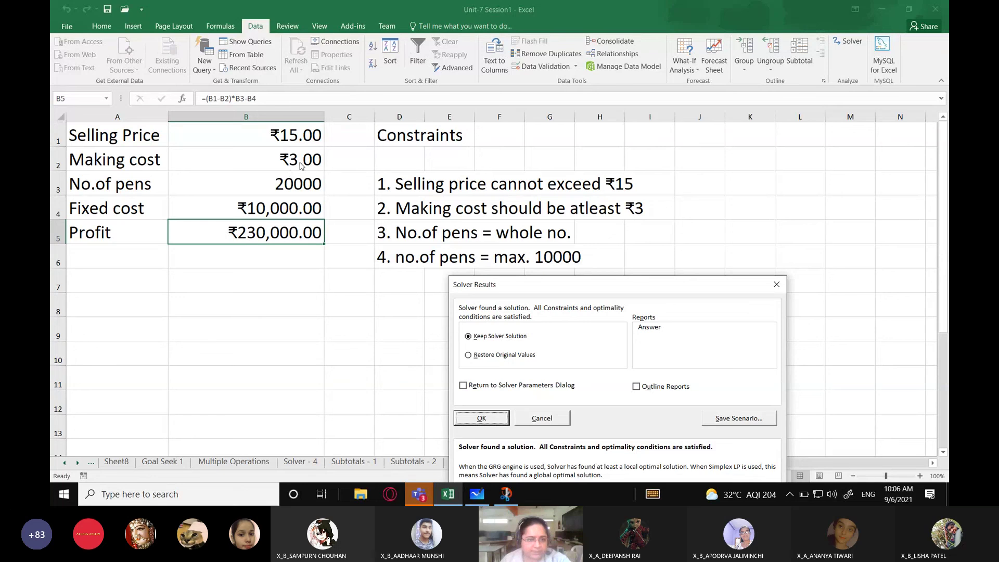
left_click_drag(487, 285, 449, 102)
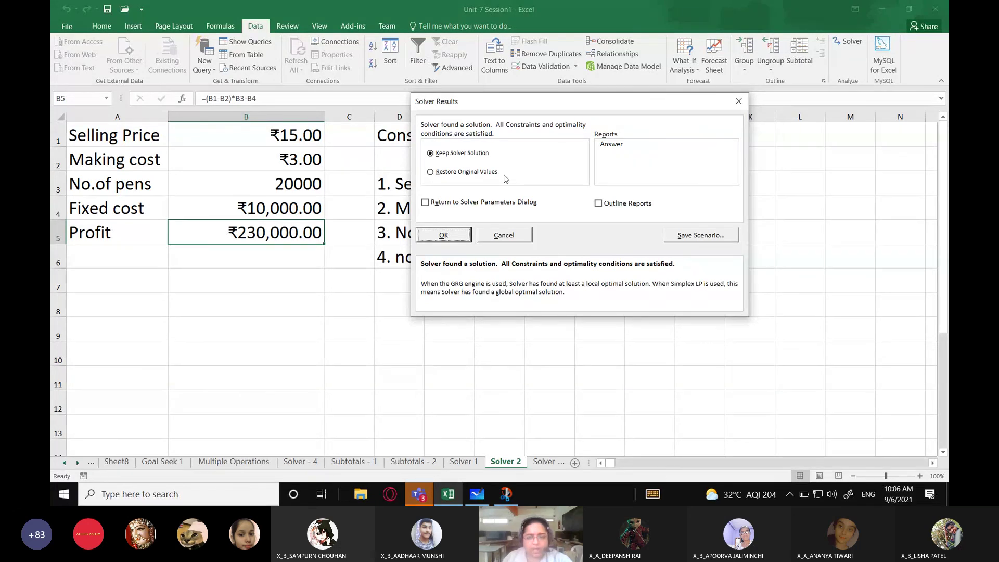
Step: Save the Solver solution as a scenario named Max_Profit, and restore the original values on the sheet
left_click(708, 235)
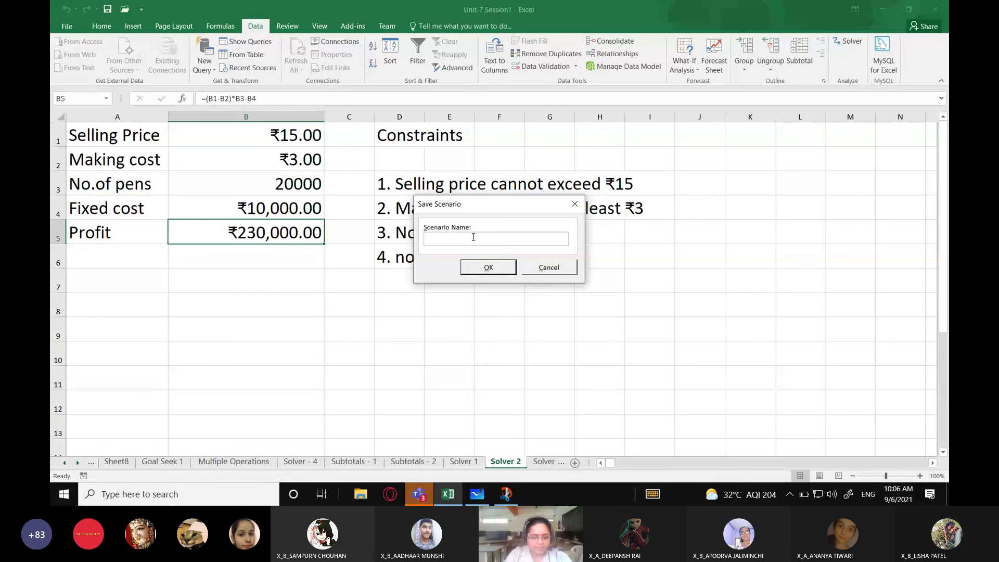
type("Gain 20")
key("BackSpace")
key("BackSpace")
type("profit")
key("BackSpace")
key("BackSpace")
key("BackSpace")
key("BackSpace")
key("BackSpace")
key("BackSpace")
type("ma")
key("BackSpace")
key("BackSpace")
key("BackSpace")
key("BackSpace")
key("BackSpace")
key("BackSpace")
key("BackSpace")
key("BackSpace")
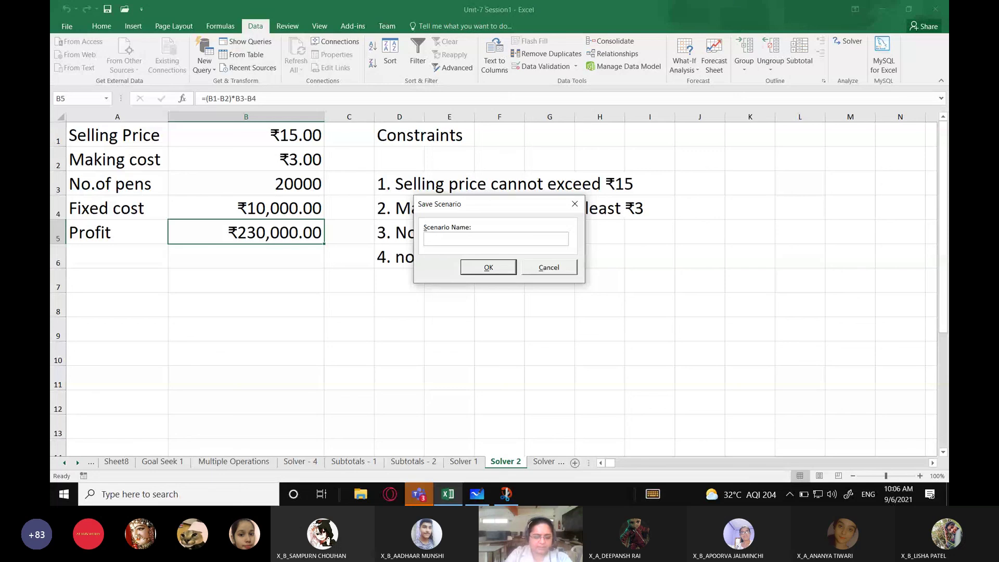
type("Max_P")
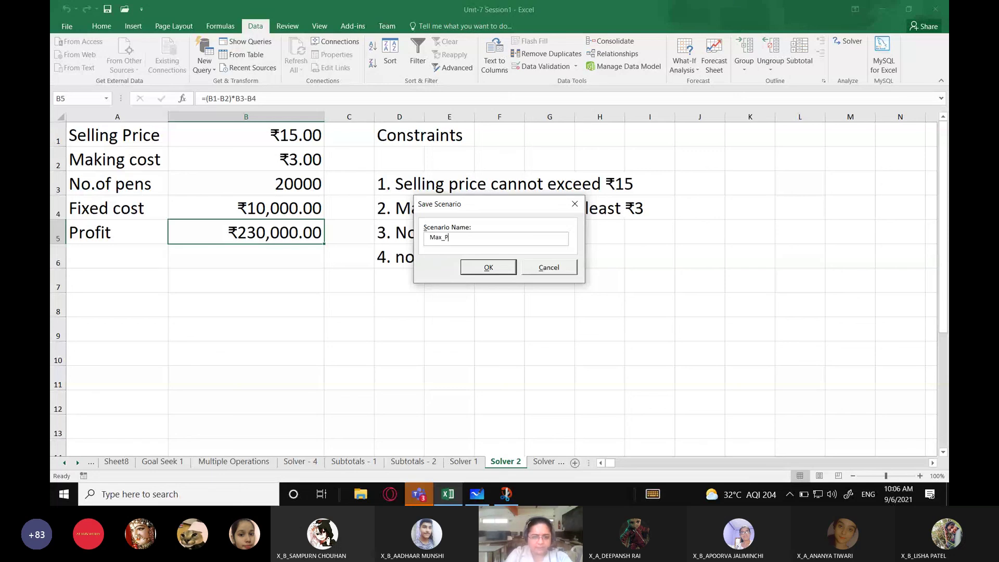
type("rofit")
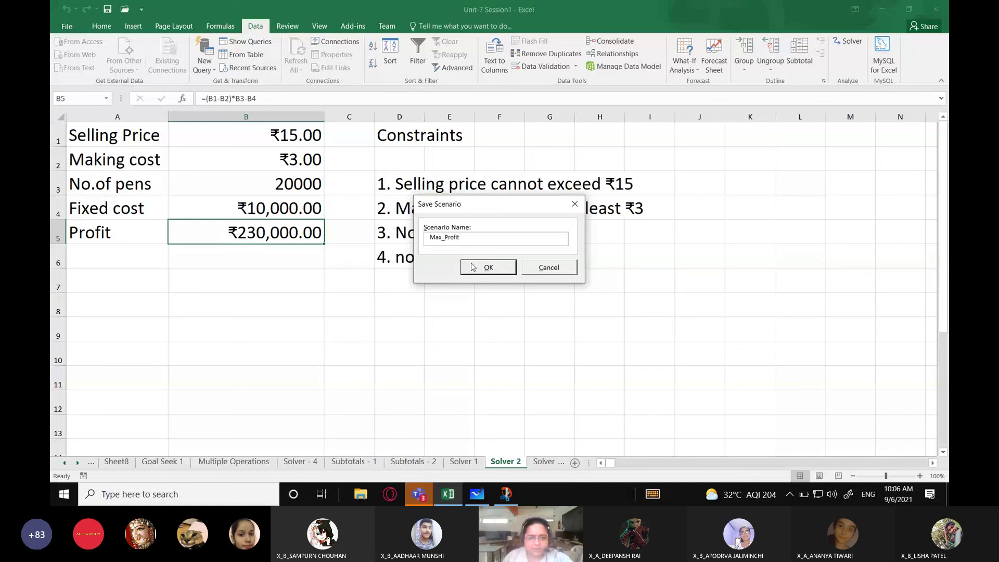
left_click(477, 266)
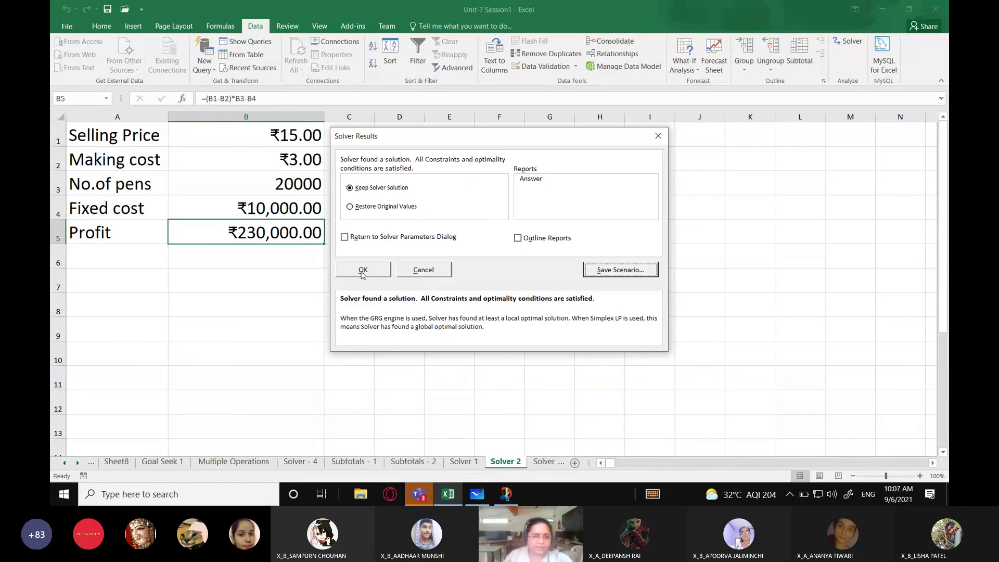
left_click(362, 207)
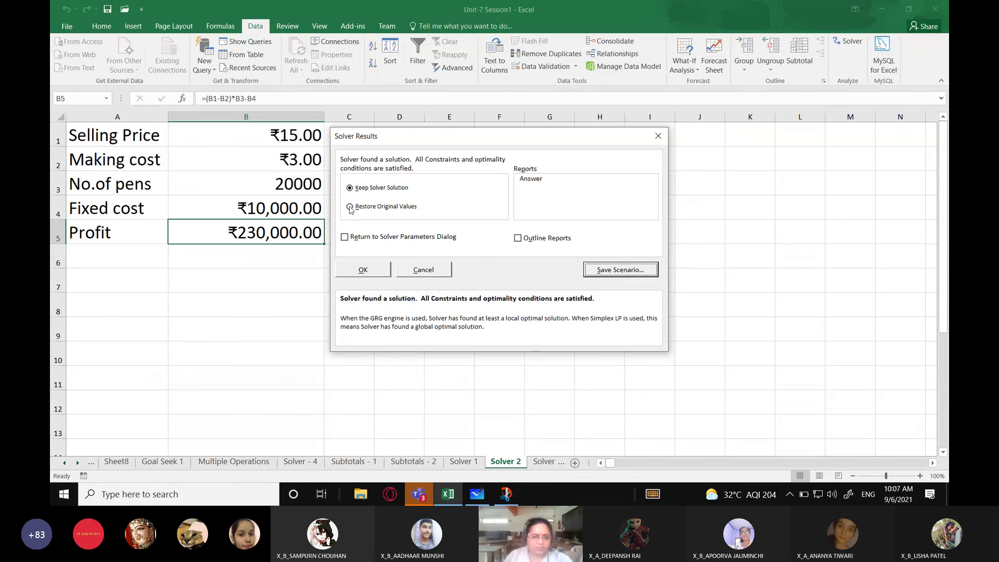
left_click(362, 275)
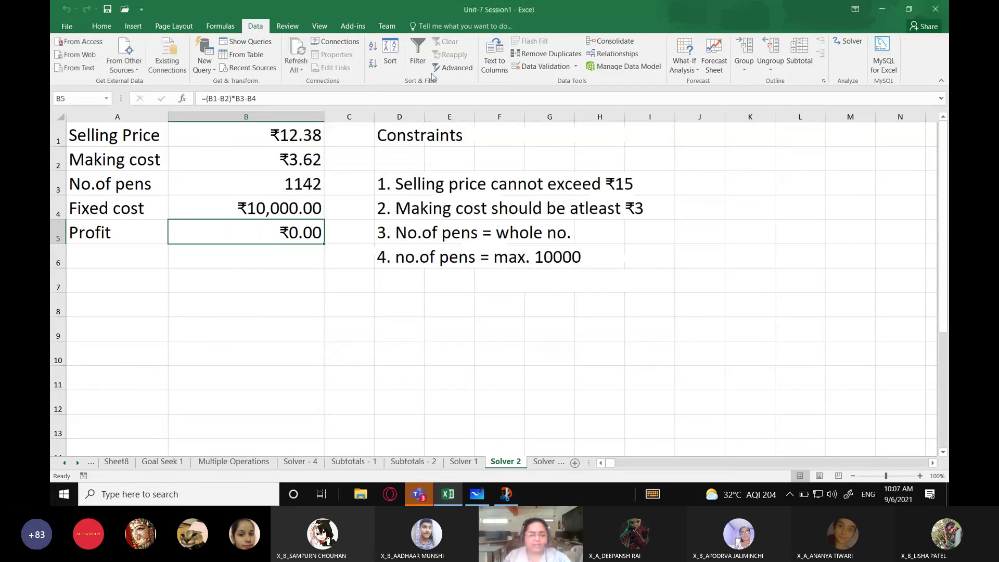
Step: Show the saved Max_Profit scenario on the sheet through the Scenario Manager and close the manager
left_click(684, 62)
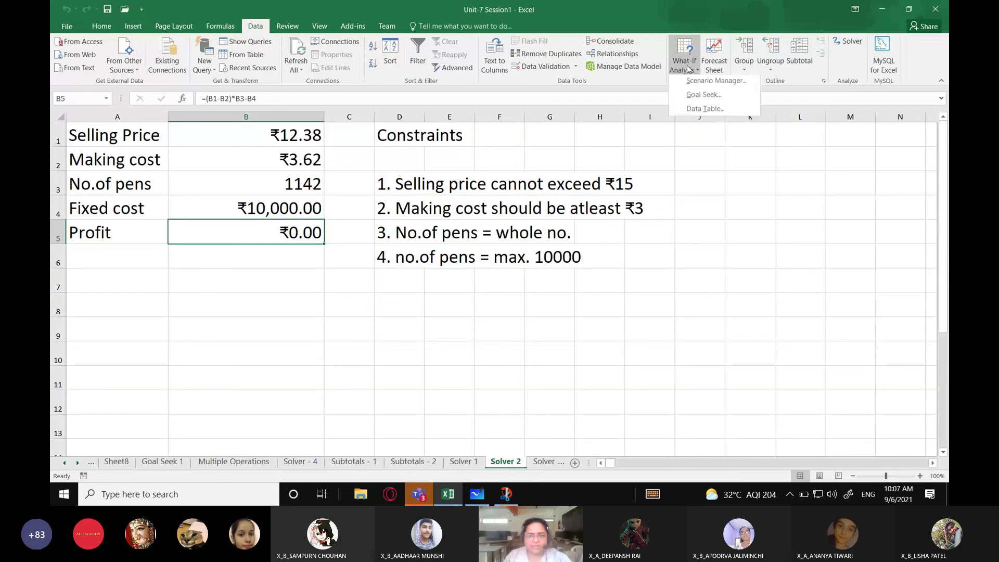
left_click(700, 83)
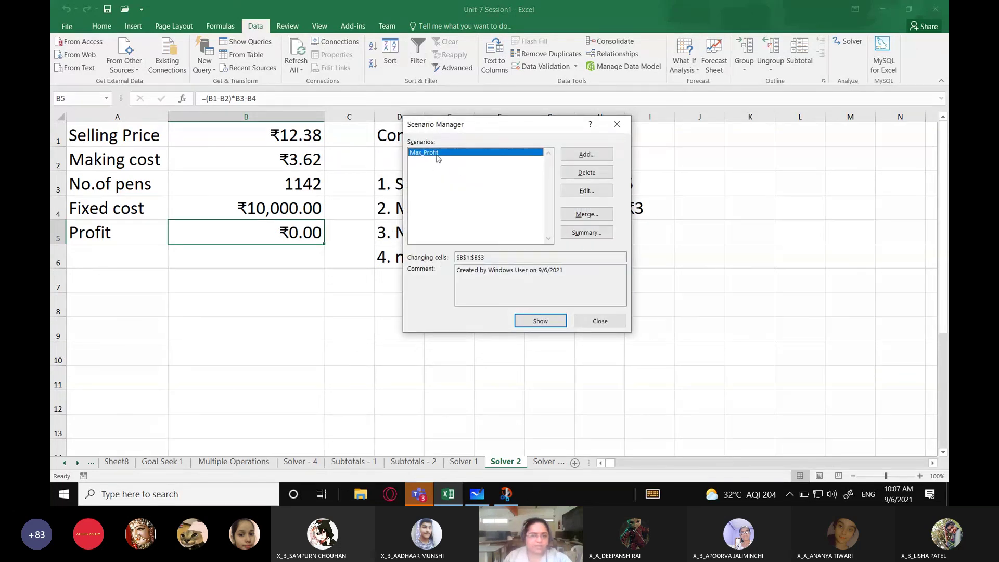
left_click(549, 327)
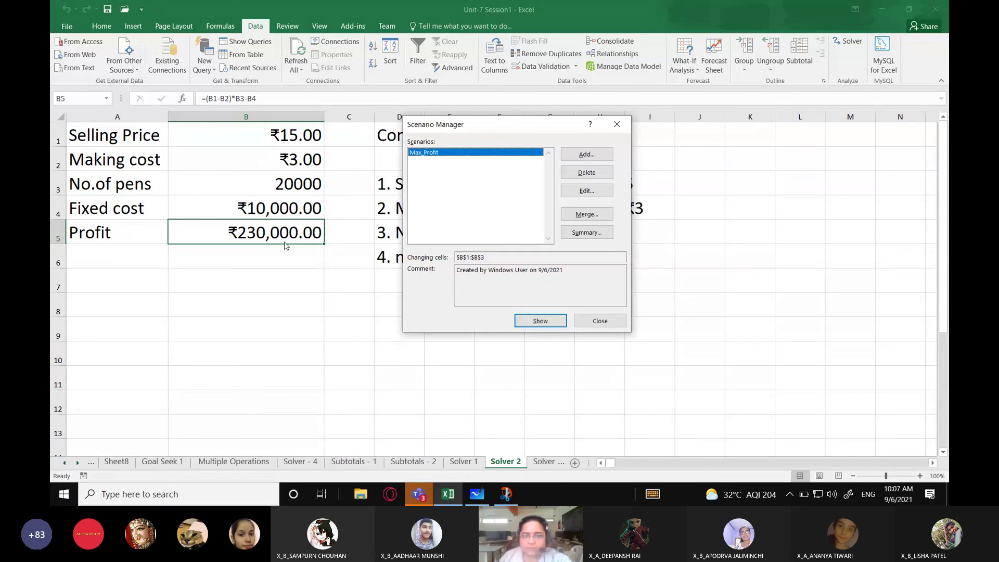
left_click(599, 321)
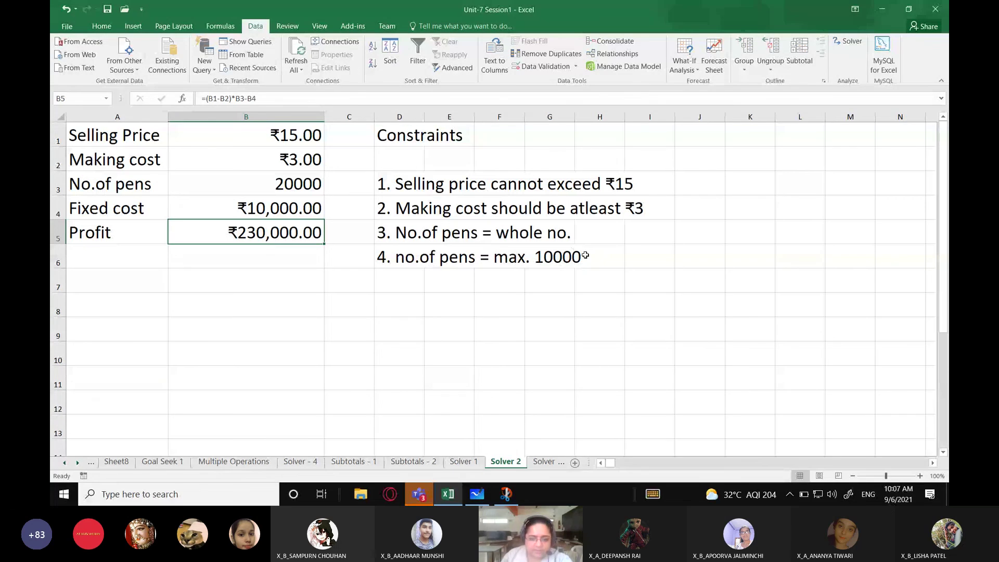
Step: Look through the Solver 3 sheet, covering the magic square, the shipping cost problem and its warehouse tables
left_click(545, 462)
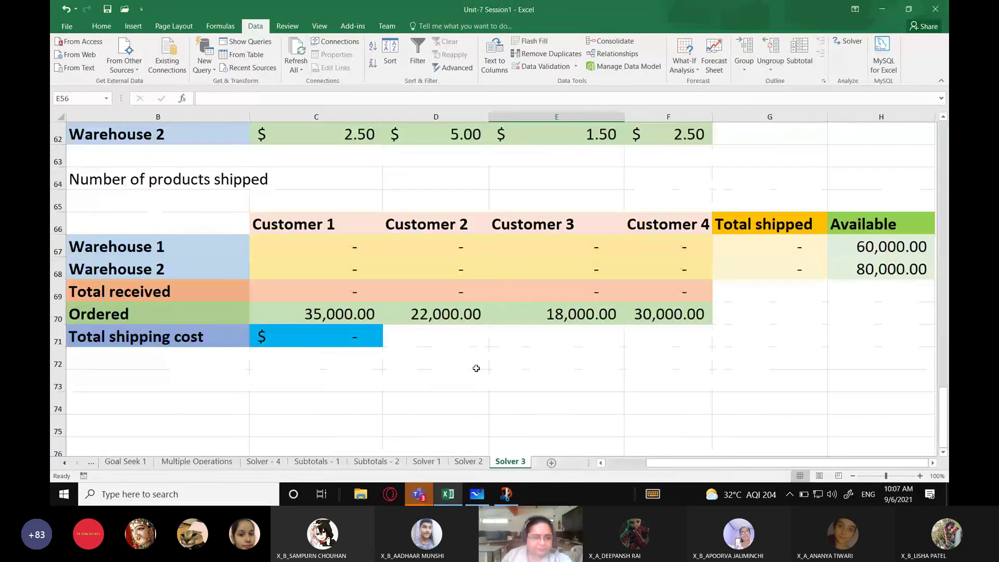
scroll(476, 368, "up", 8)
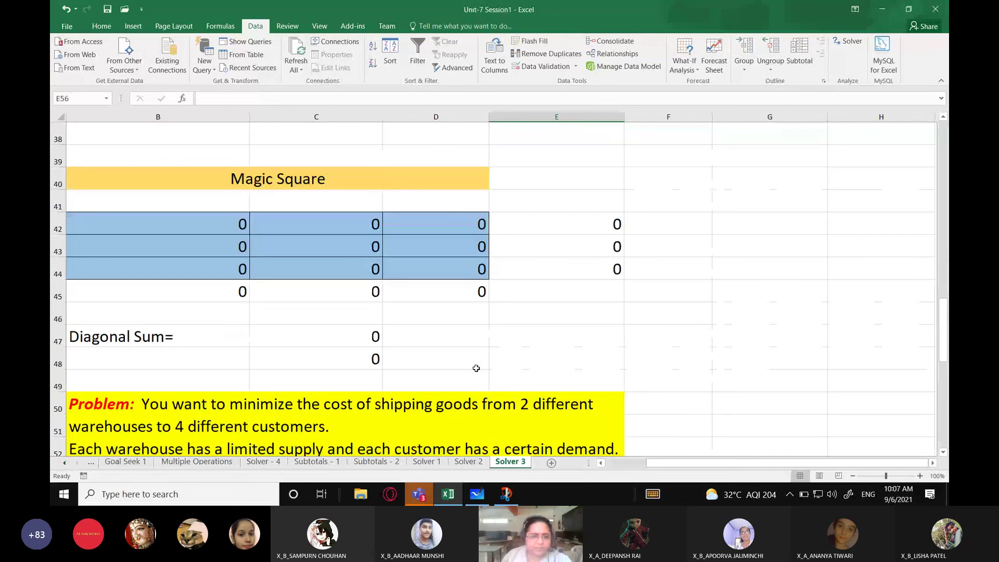
scroll(476, 368, "down", 4)
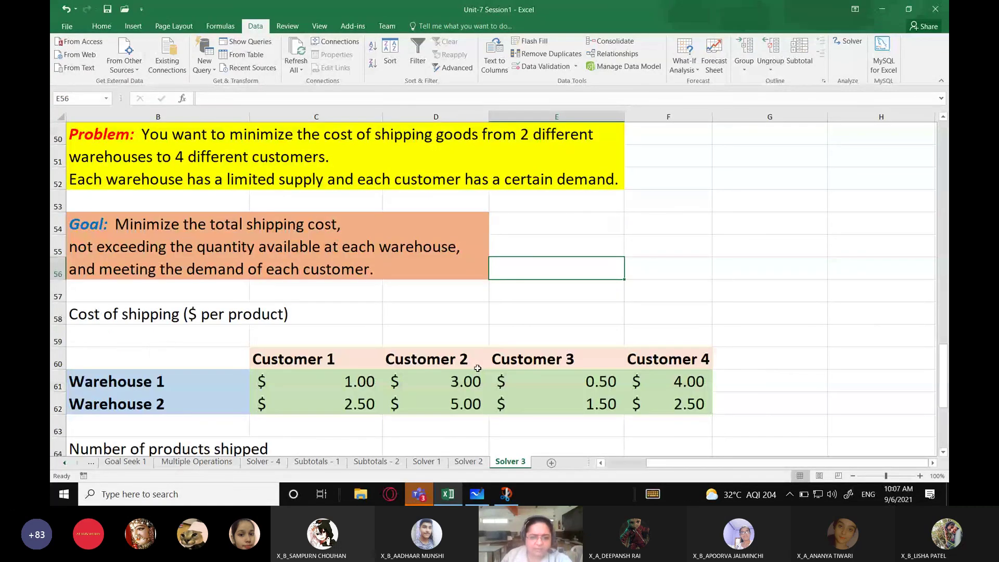
scroll(477, 368, "down", 4)
Step: Switch to the Microsoft Teams meeting window and allow the mic for all attendees
mouse_move(419, 494)
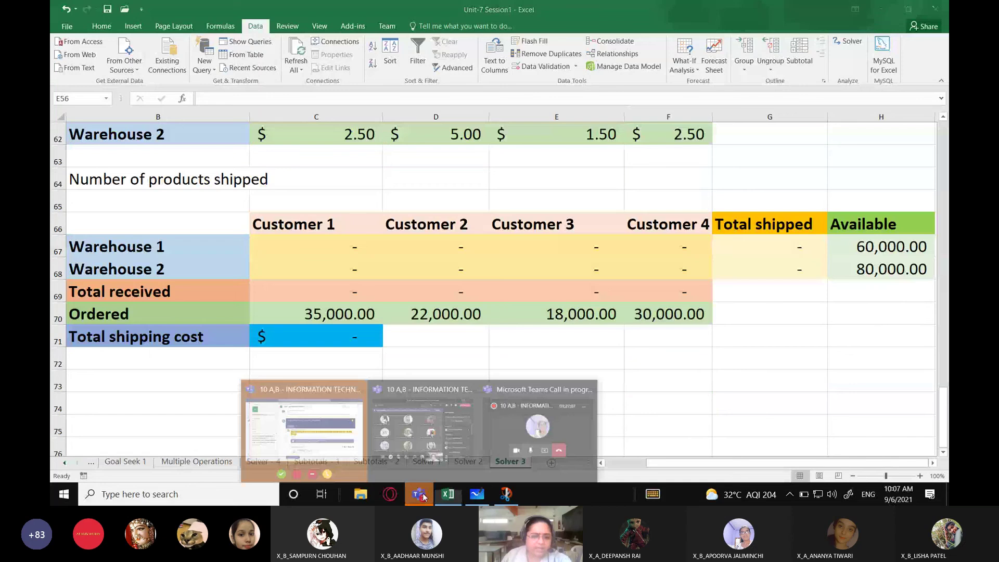
left_click(408, 441)
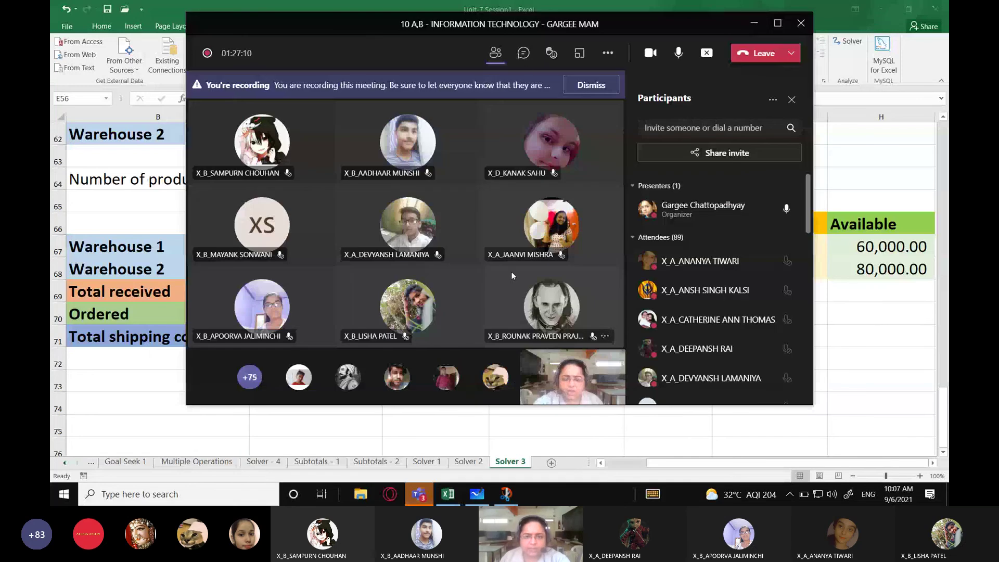
left_click(773, 99)
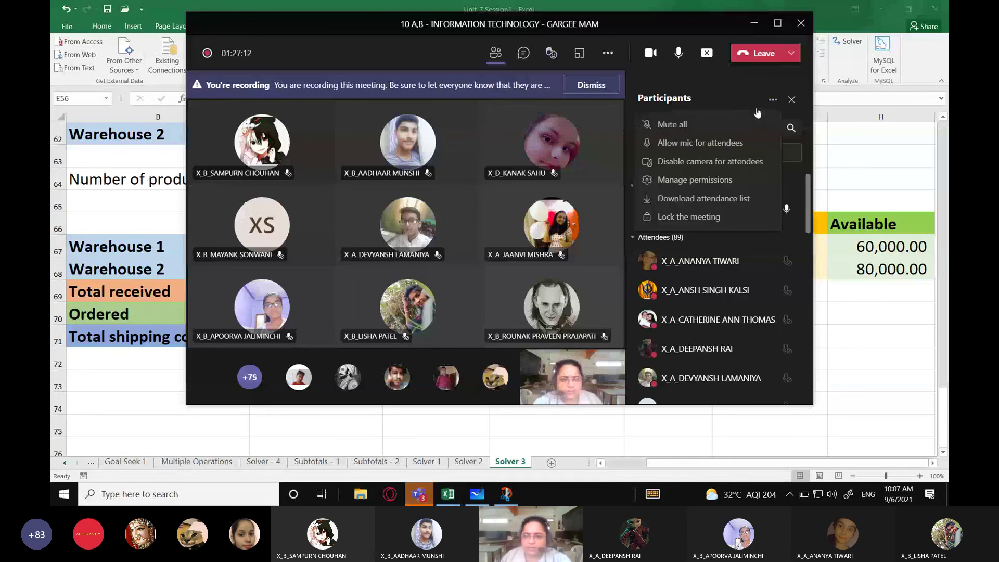
left_click(702, 143)
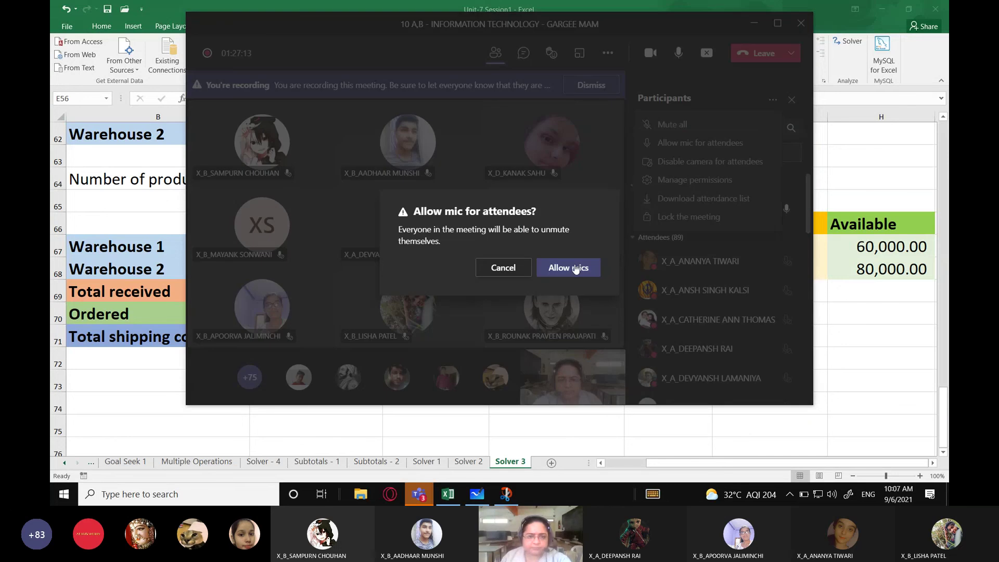
left_click(576, 269)
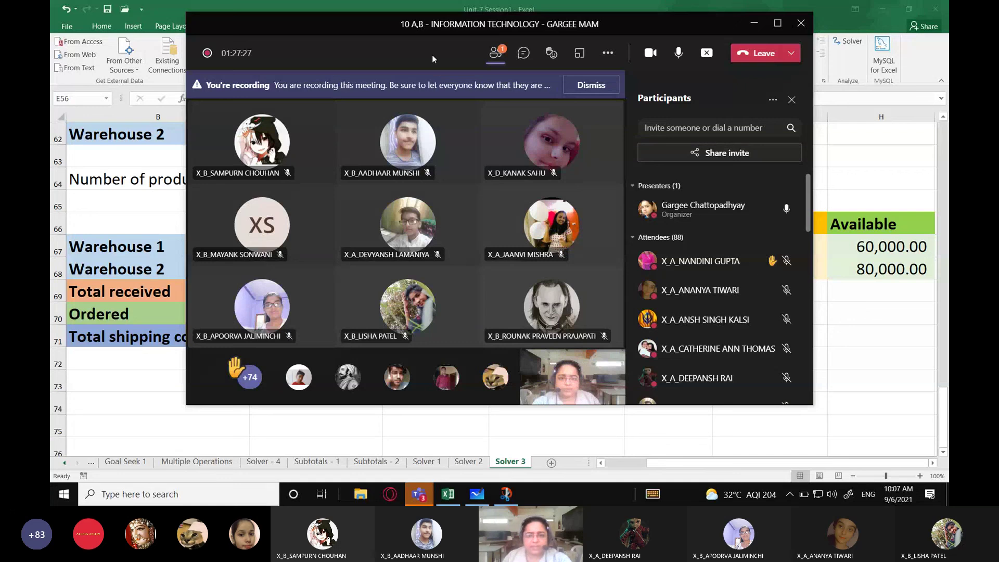
Step: Switch back to Excel and return to the Solver 2 sheet
left_click(447, 493)
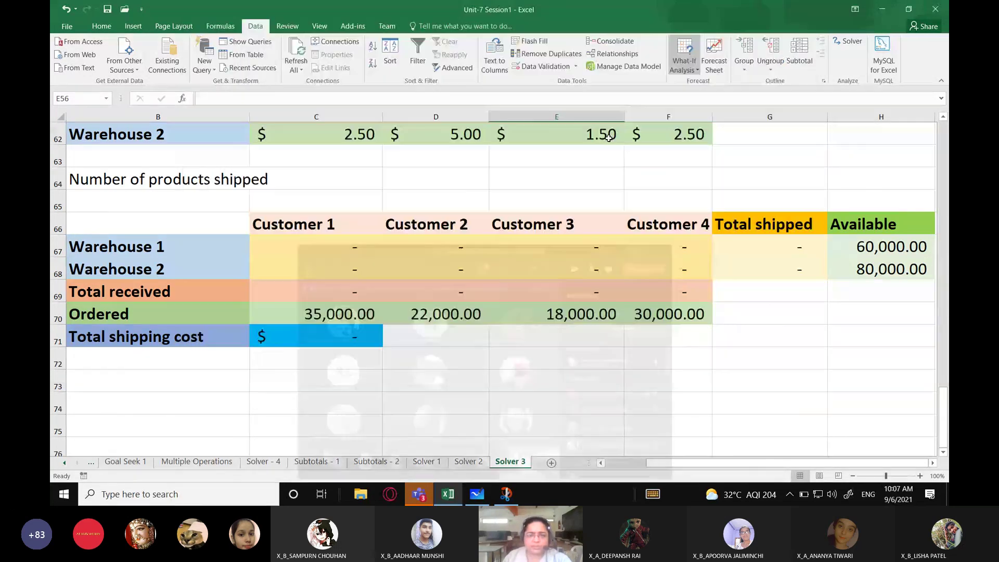
left_click(463, 462)
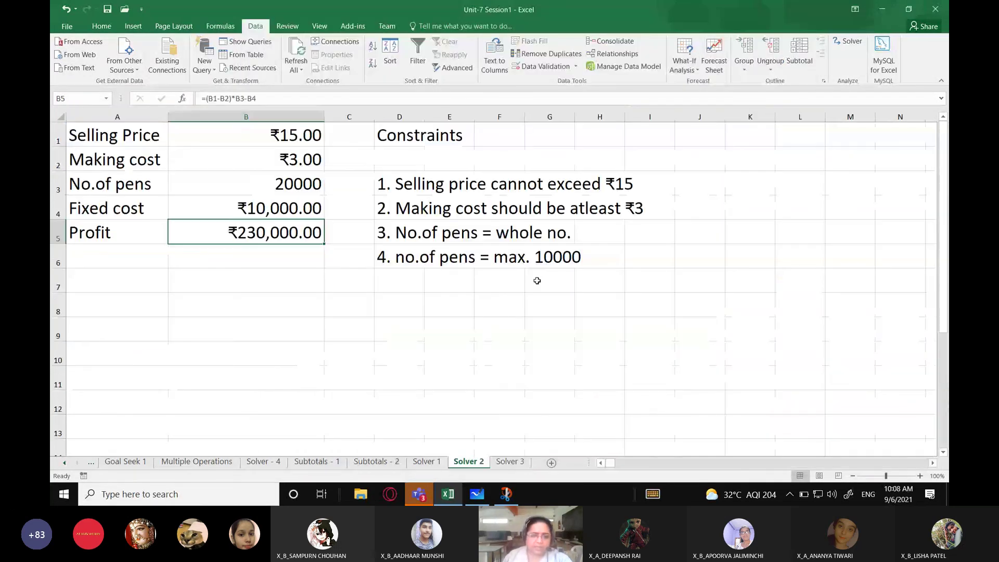